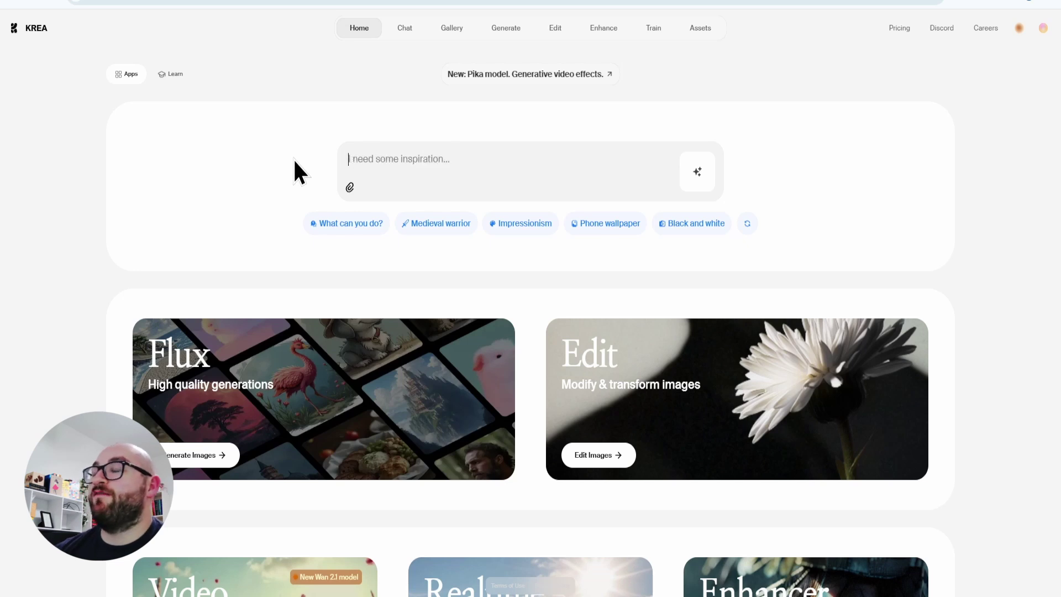
# Step: Browse the home page's learning content, then switch back to the apps view
pyautogui.scroll(-6, 293, 159)
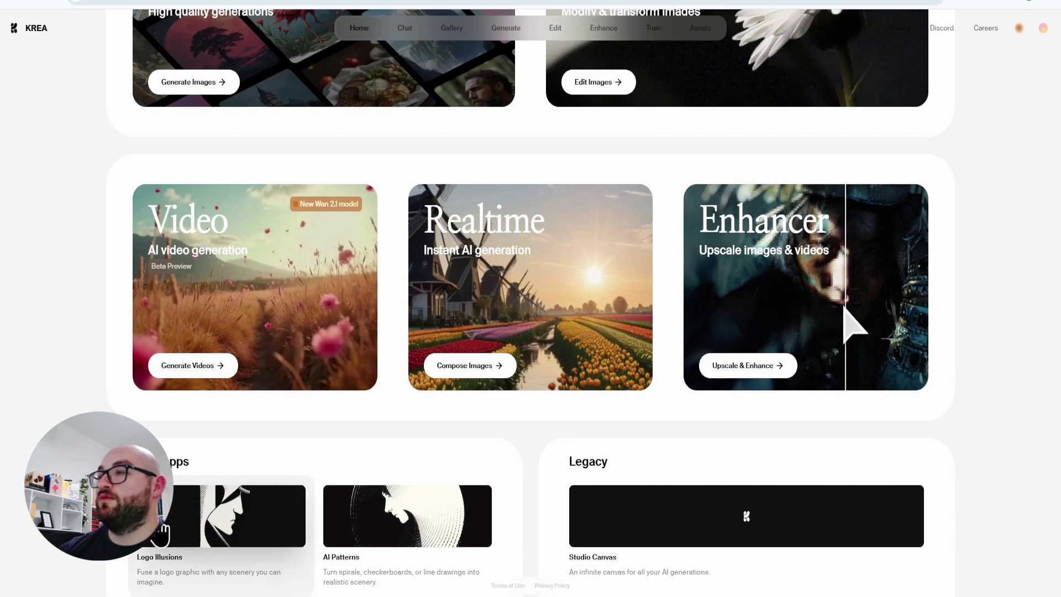
pyautogui.scroll(6, 176, 83)
pyautogui.click(176, 77)
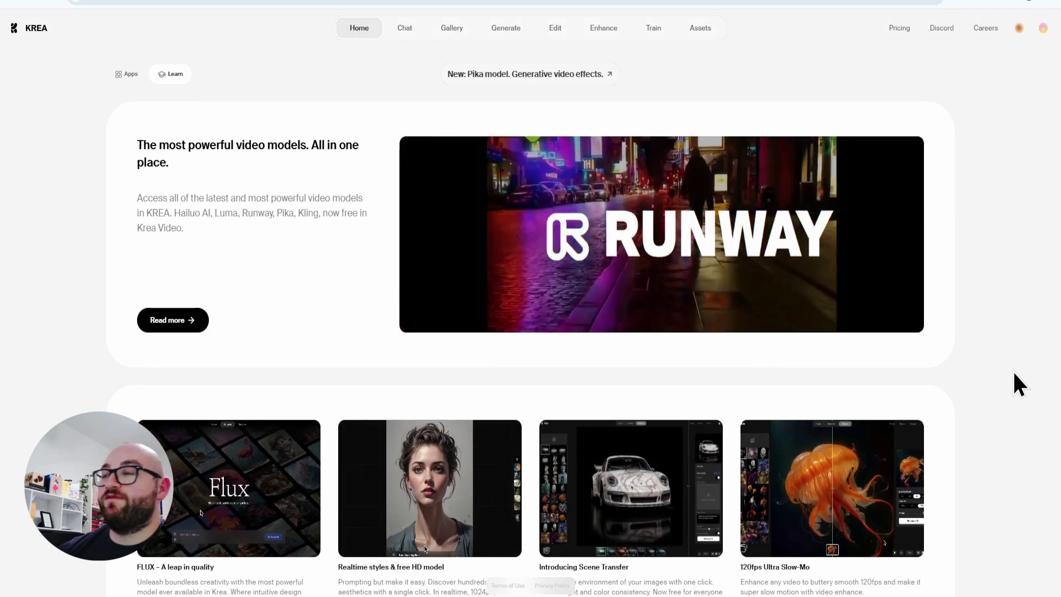
pyautogui.scroll(-2, 1005, 381)
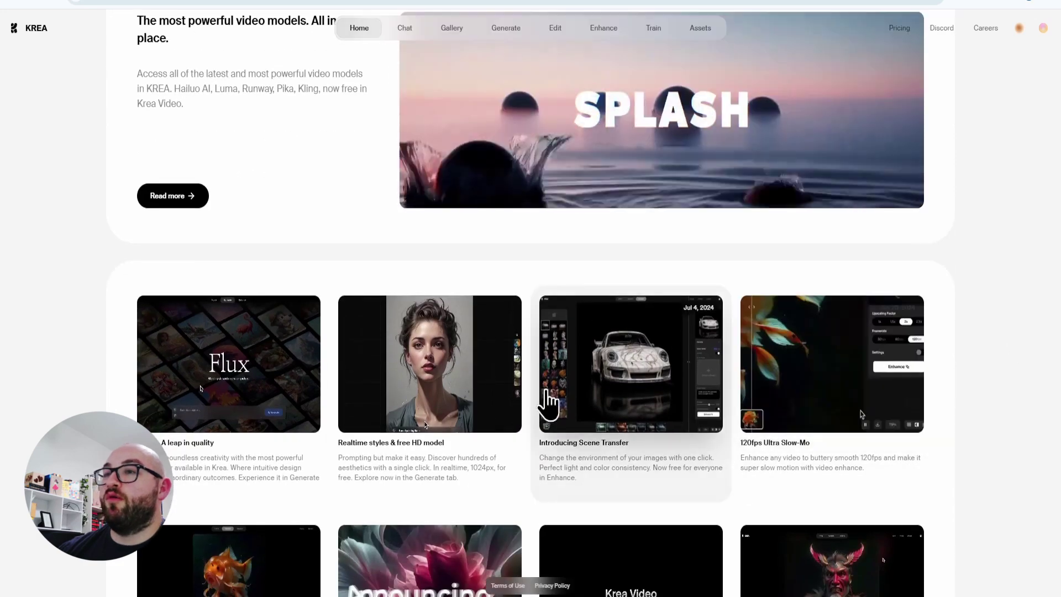
pyautogui.scroll(-5, 365, 418)
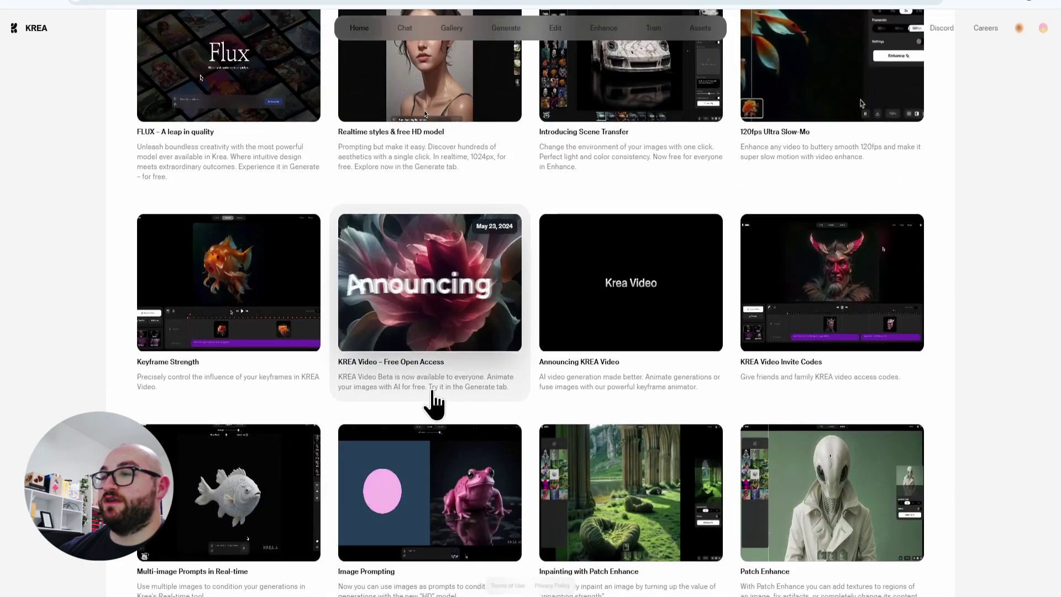
pyautogui.scroll(-2, 433, 401)
pyautogui.scroll(9, 412, 403)
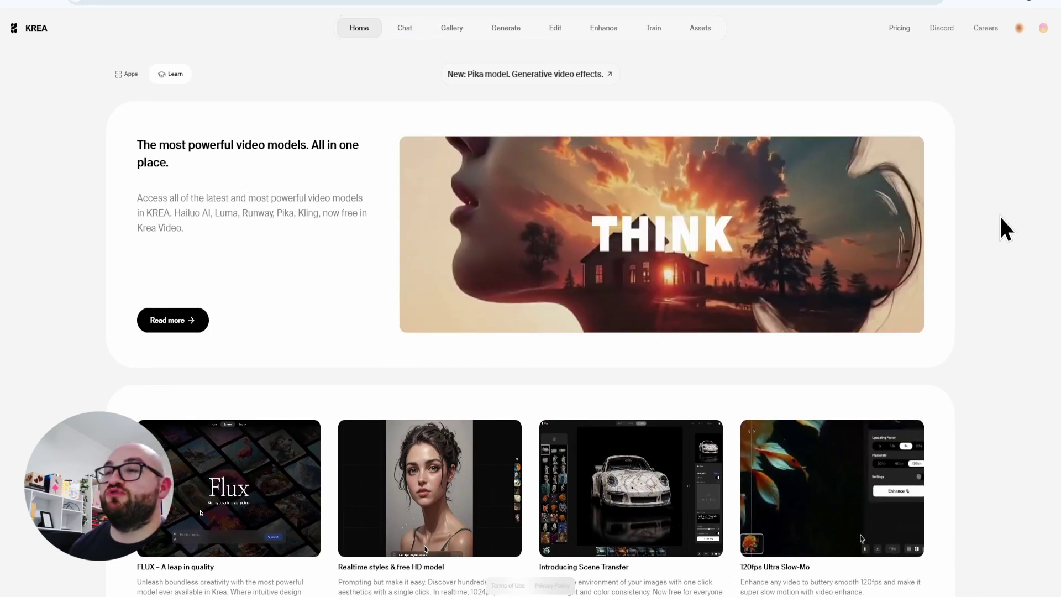
pyautogui.click(127, 74)
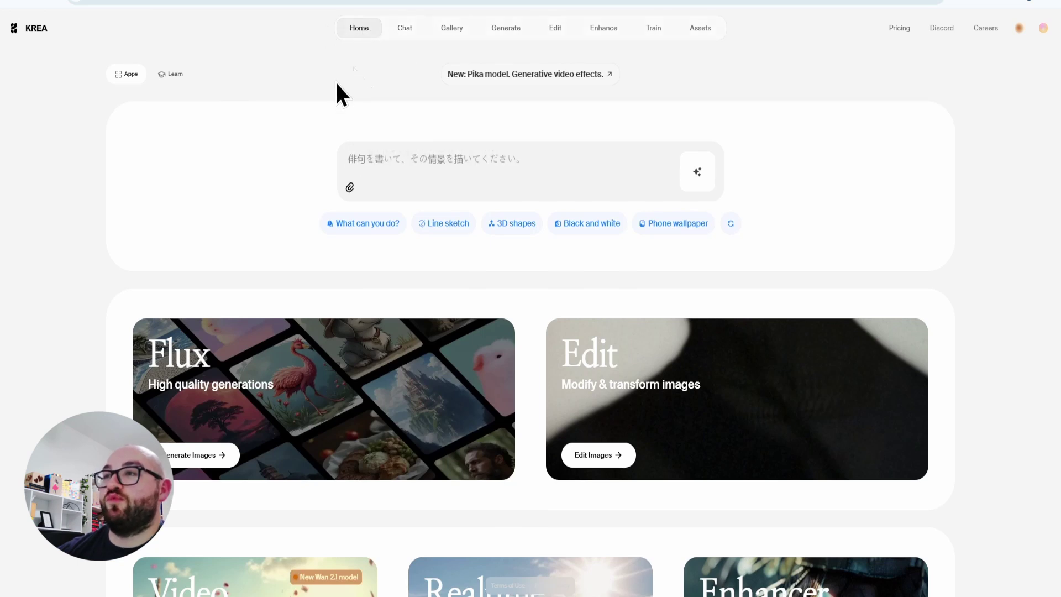
# Step: Generate swirling phone wallpapers from the 3D shapes chat example, then start a fresh chat
pyautogui.click(404, 28)
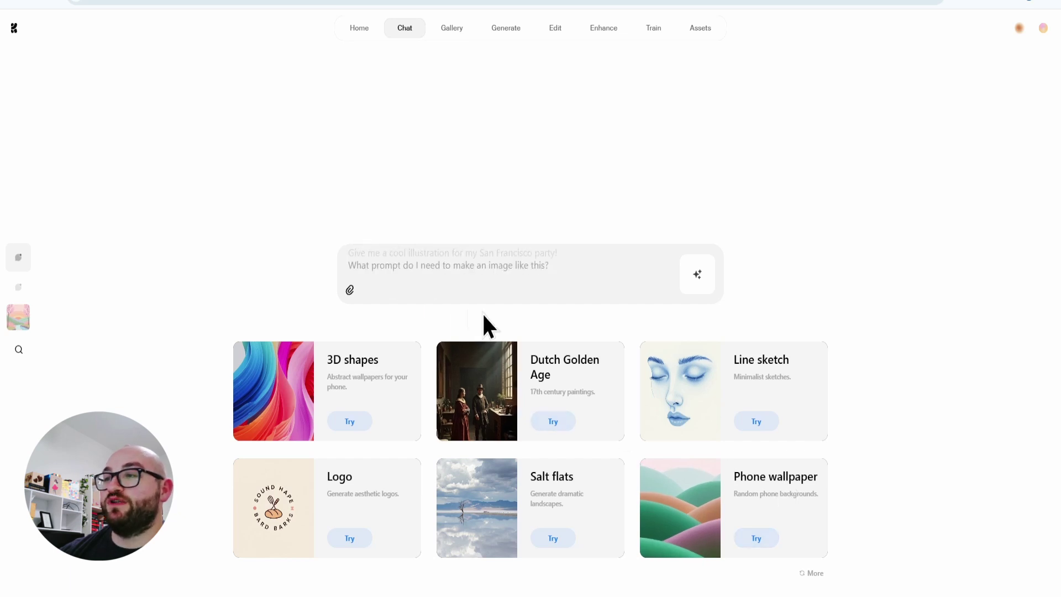
pyautogui.click(347, 420)
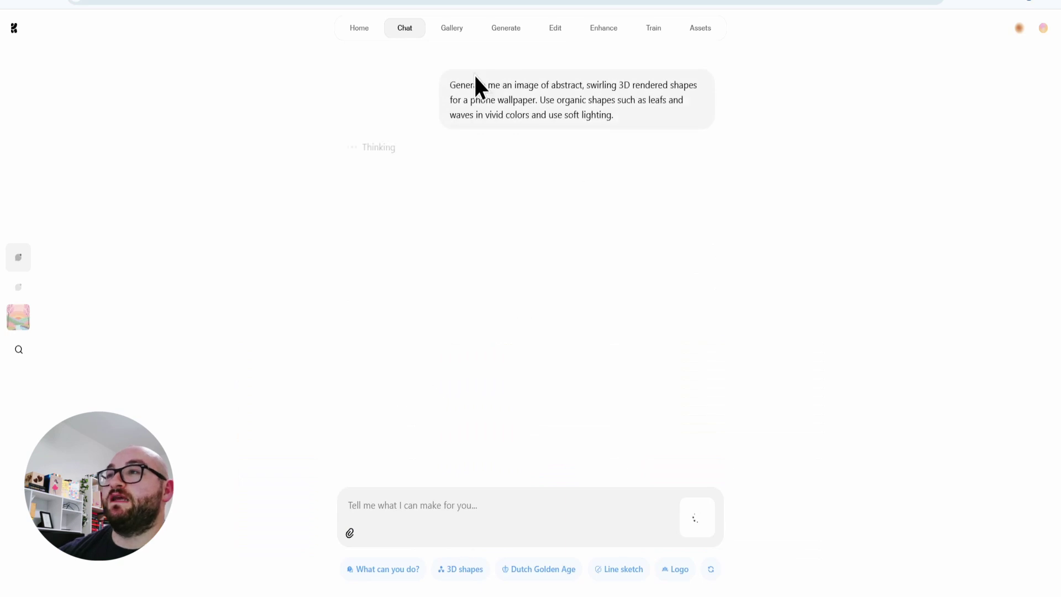
pyautogui.moveTo(451, 83); pyautogui.dragTo(607, 120)
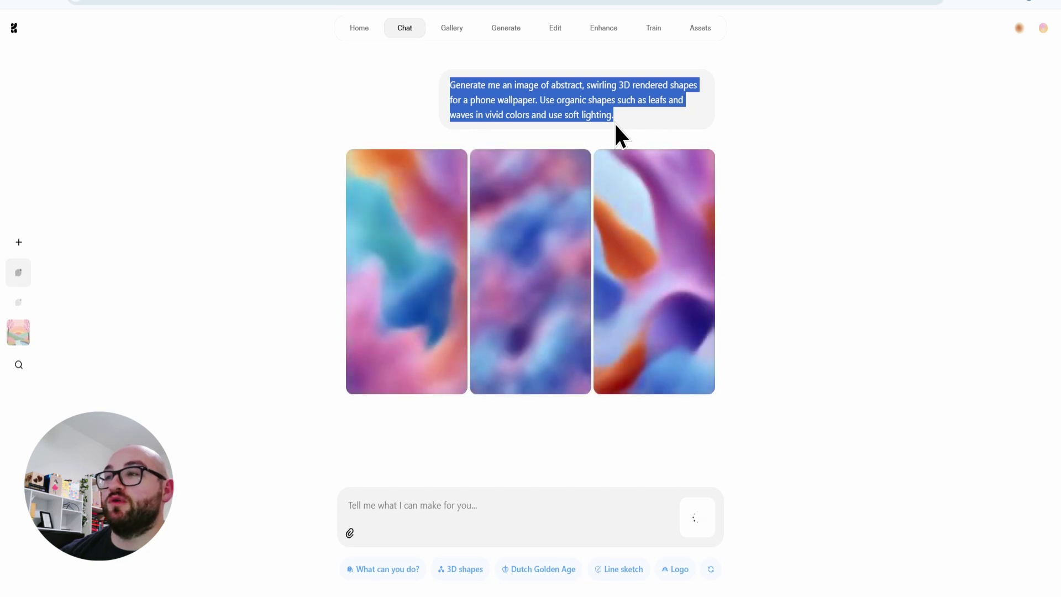
pyautogui.click(359, 27)
pyautogui.click(399, 30)
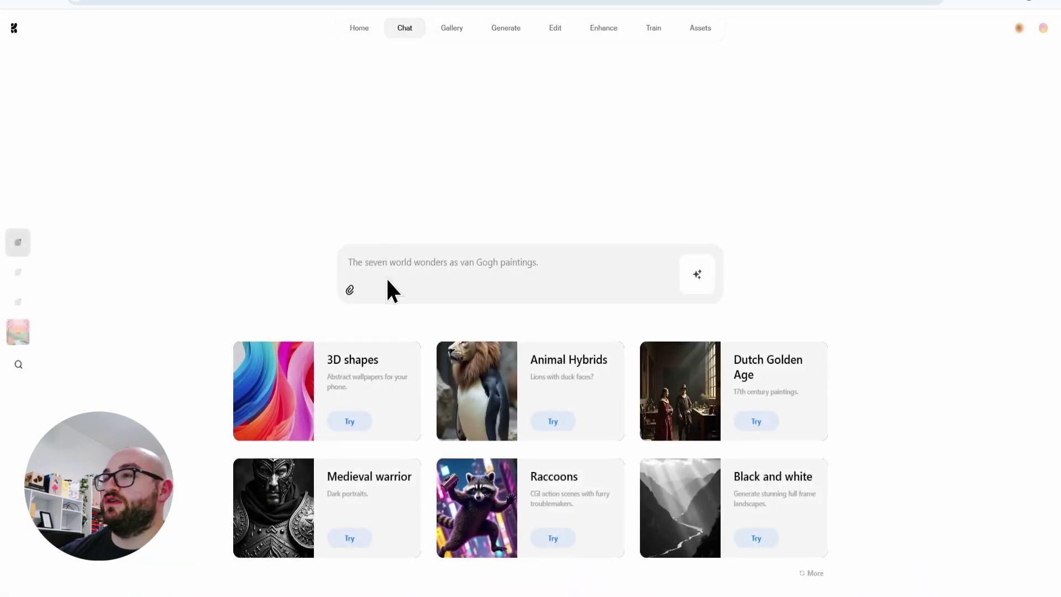
# Step: Request minimalist bakery logos, then ask for the bread character to wear sunglasses
pyautogui.click(394, 258)
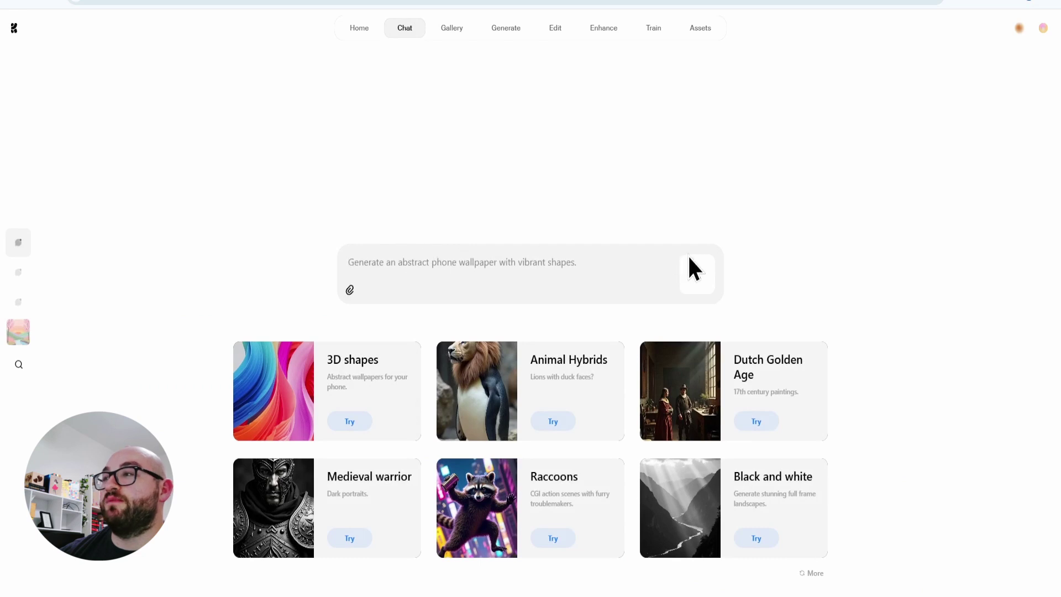
pyautogui.click(688, 283)
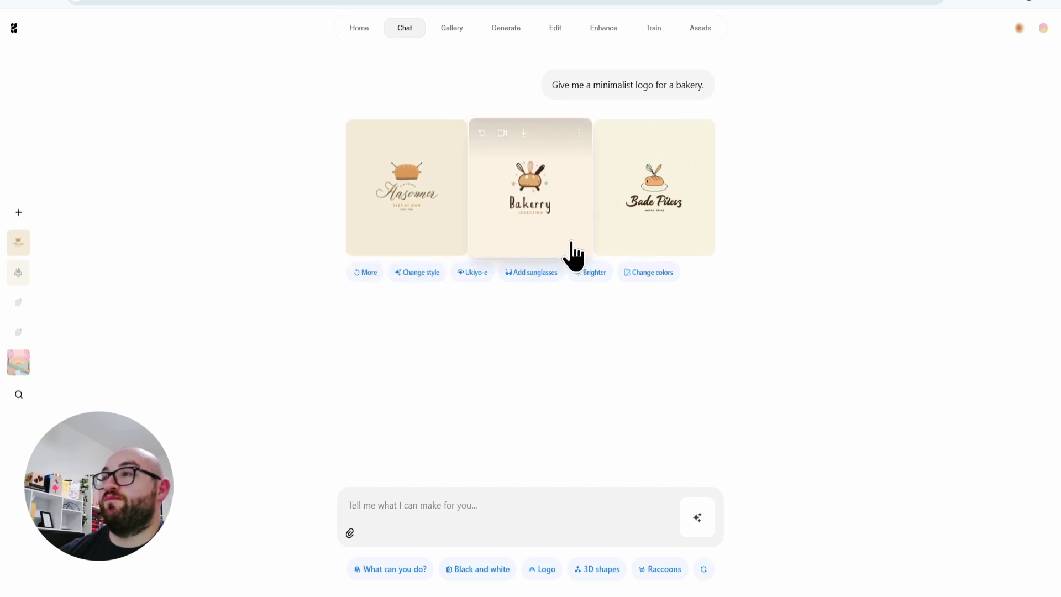
pyautogui.click(535, 272)
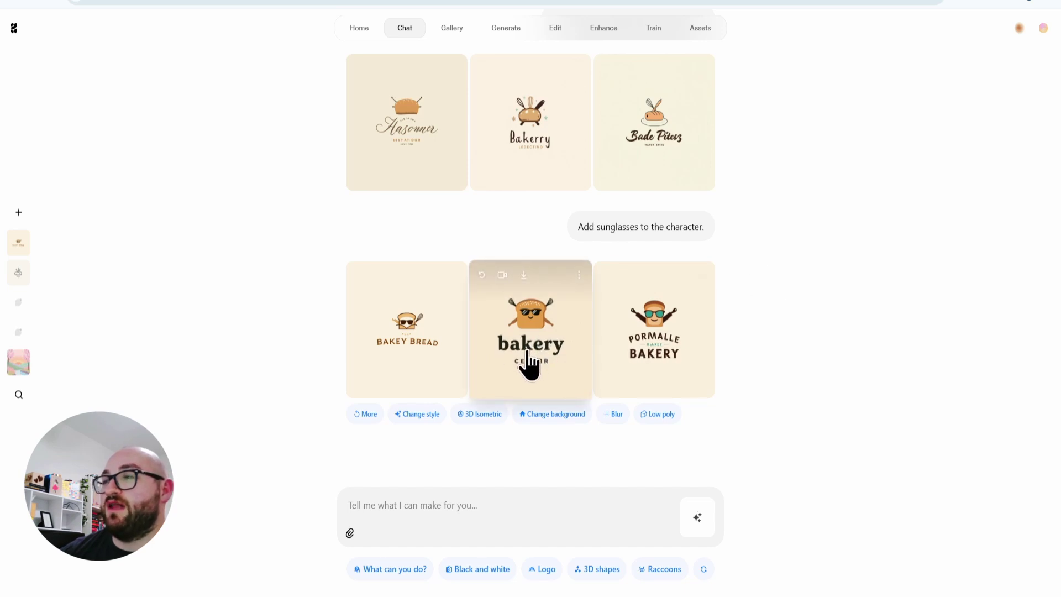
# Step: Make the middle sunglasses logo a video start frame with a filled-in prompt, then return to the bakery chat
pyautogui.click(500, 277)
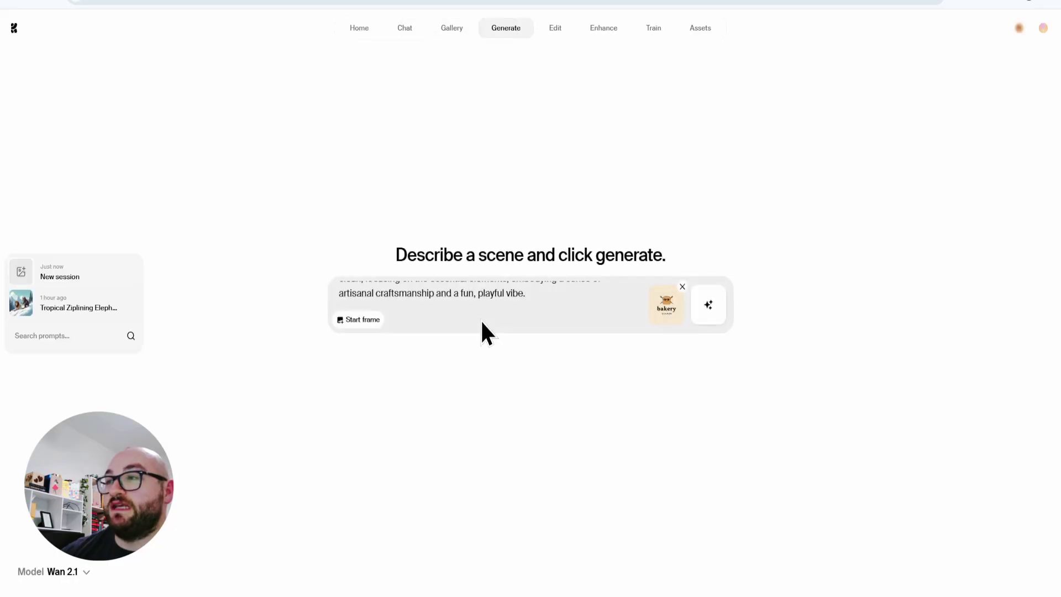
pyautogui.moveTo(530, 302); pyautogui.dragTo(326, 256)
pyautogui.click(246, 263)
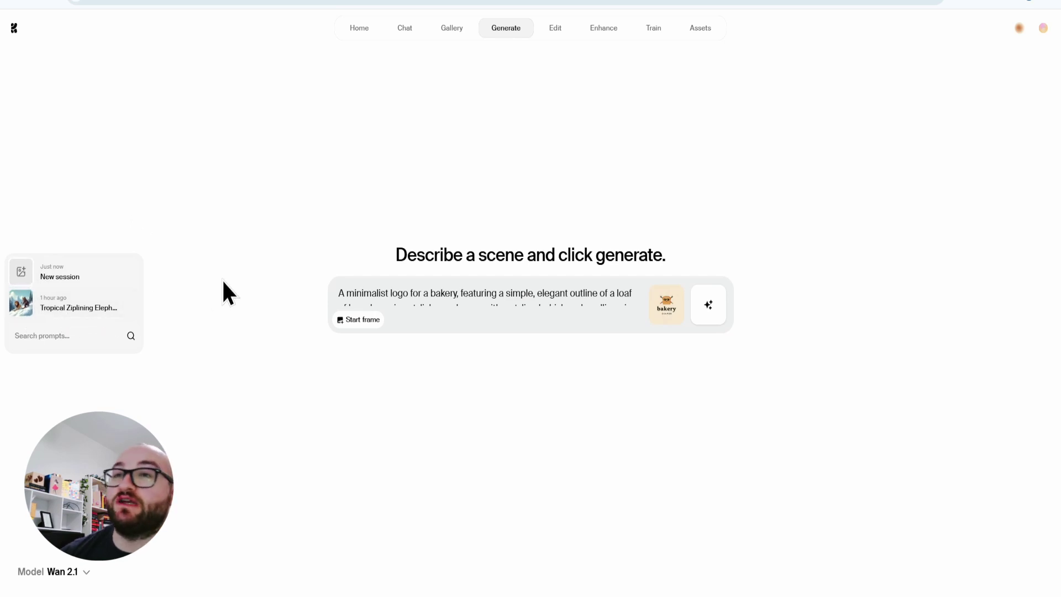
pyautogui.click(405, 27)
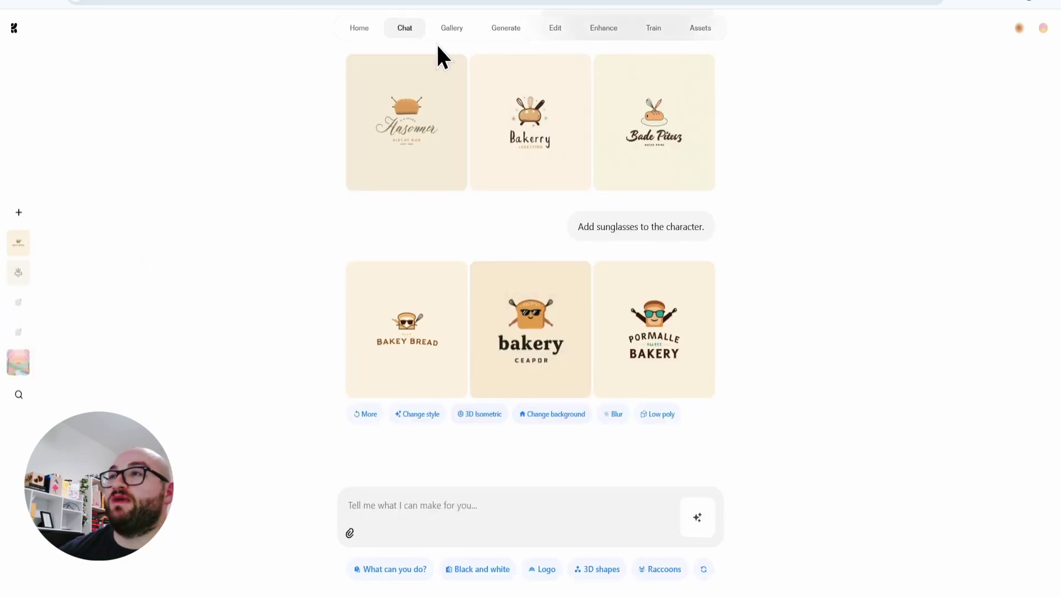
# Step: Find and open the Racing Cars at Night post in the community Generations gallery
pyautogui.moveTo(442, 34)
pyautogui.click(423, 82)
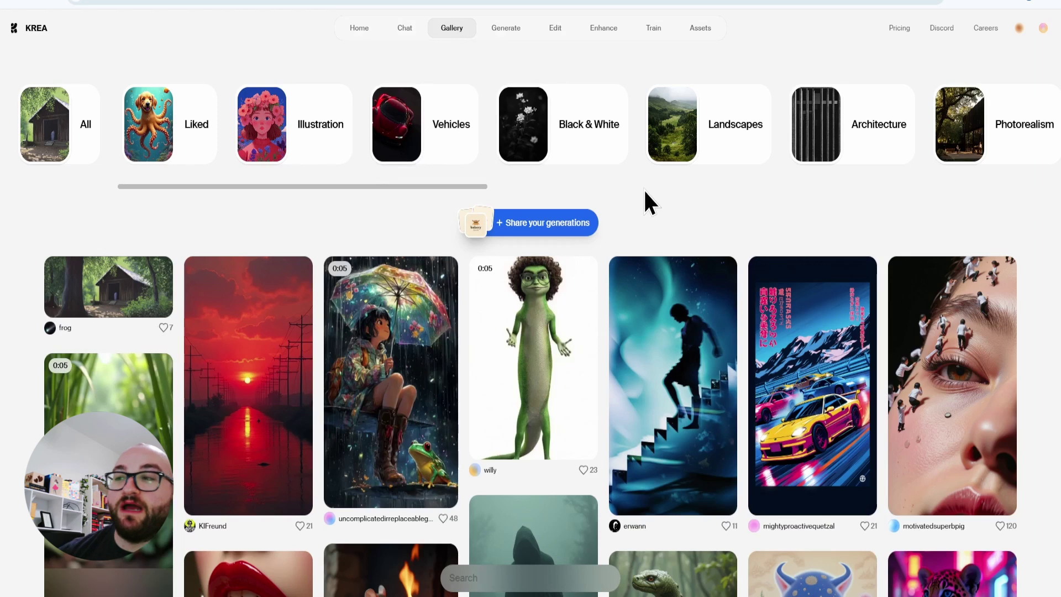
pyautogui.scroll(-2, 804, 248)
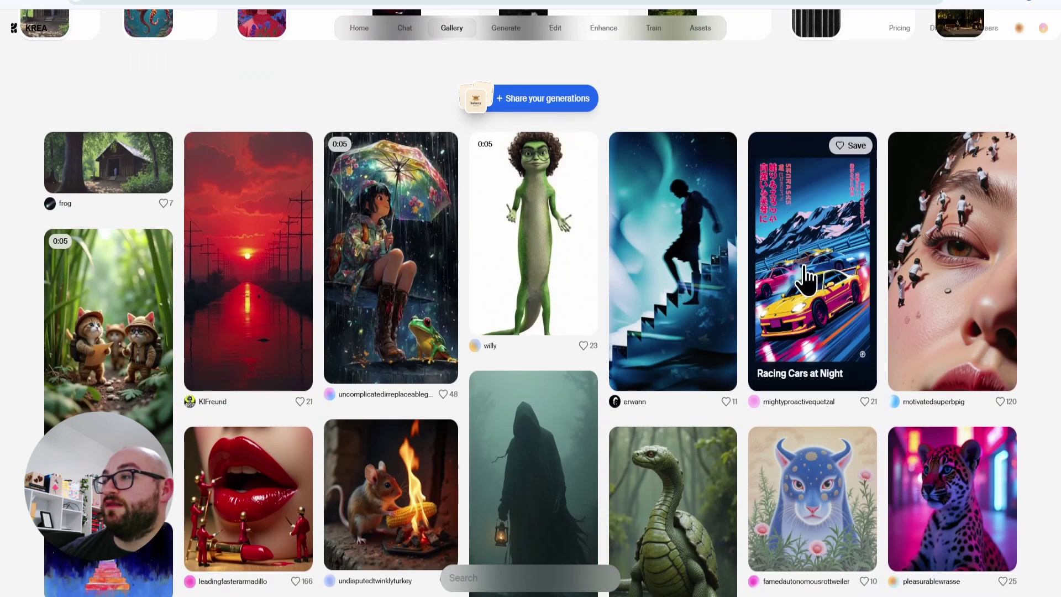
pyautogui.click(805, 279)
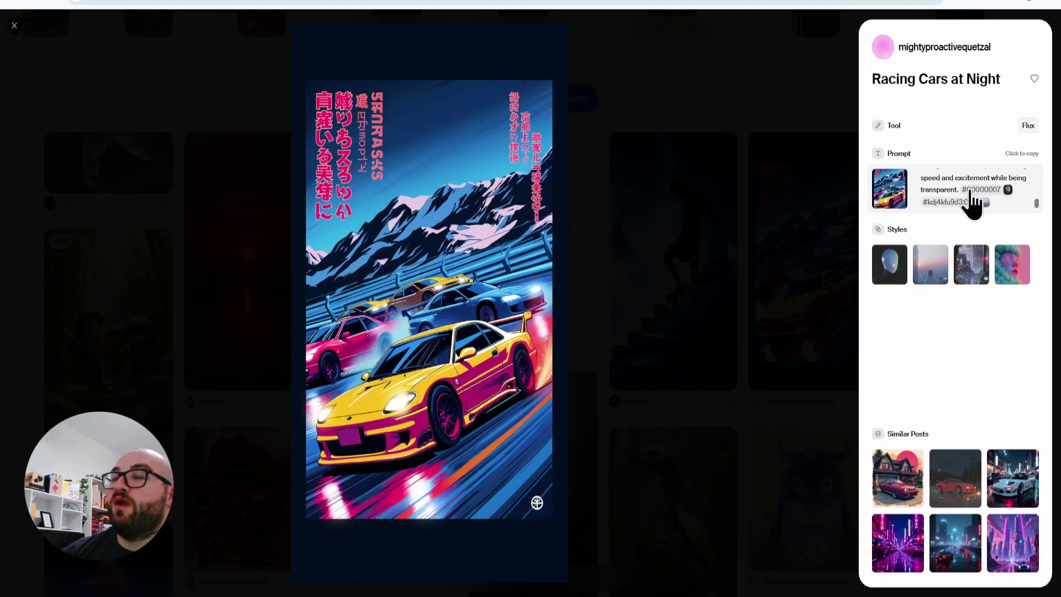
# Step: Like the Racing Cars at Night post, close it, and view today's generations in Assets
pyautogui.moveTo(564, 330)
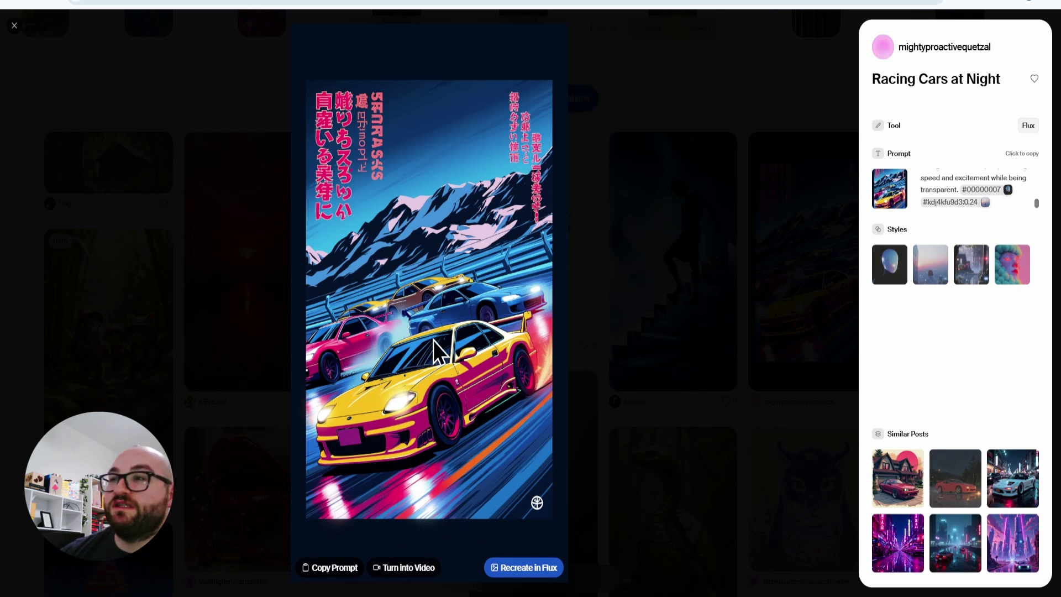
pyautogui.click(1034, 78)
pyautogui.click(760, 213)
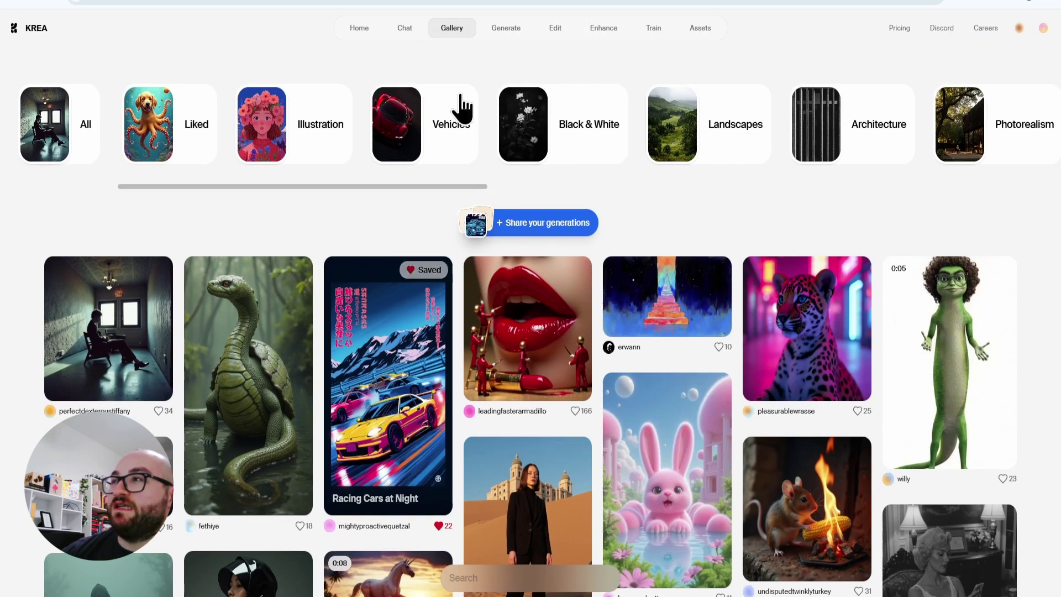
pyautogui.click(710, 30)
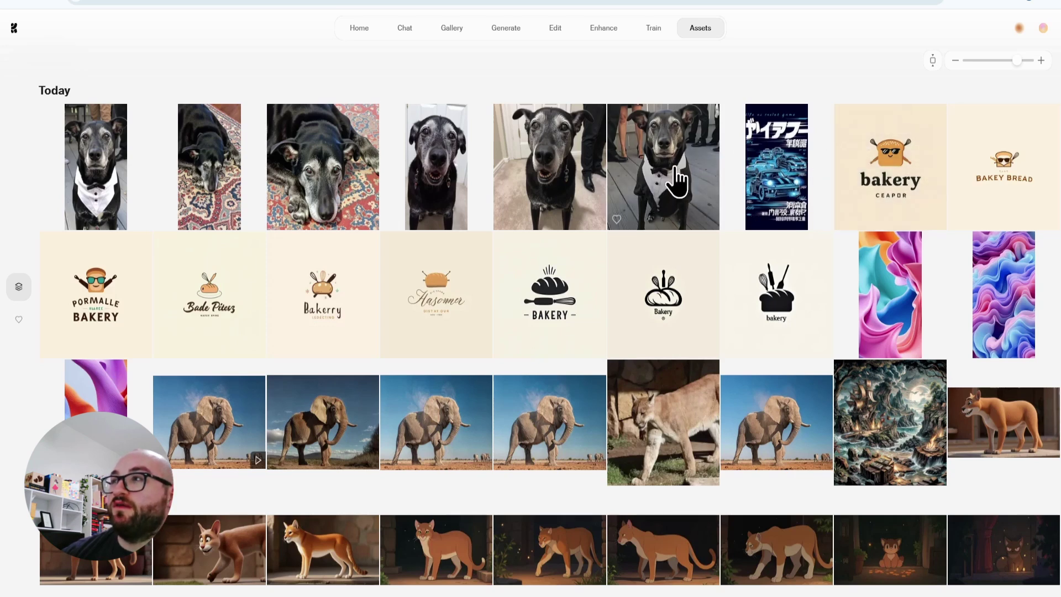
# Step: Open the Styles gallery, featuring Toottee Broottee, and scroll through the style grid
pyautogui.moveTo(518, 29)
pyautogui.moveTo(450, 30)
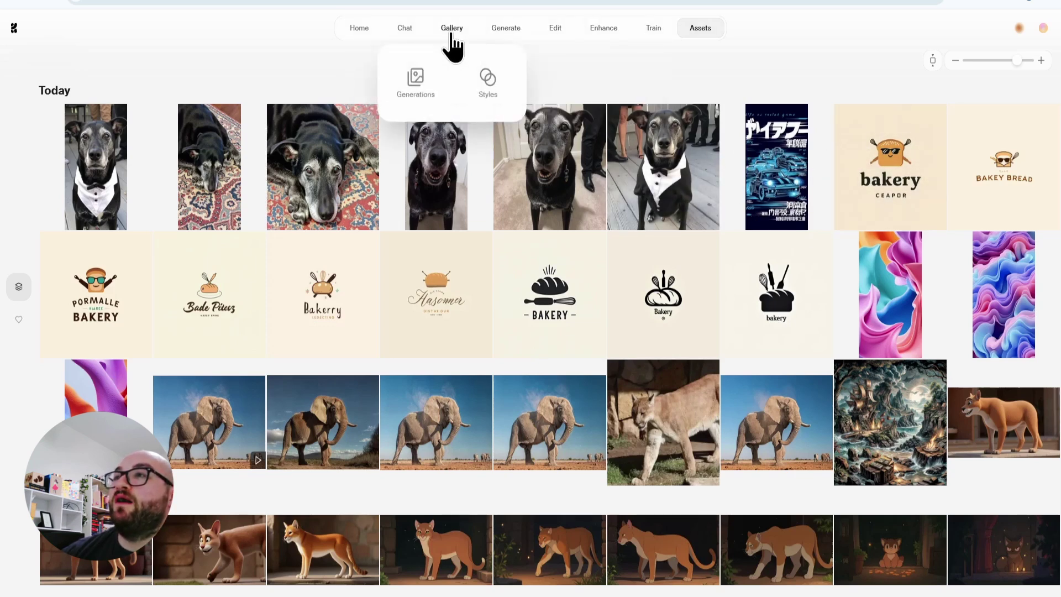
pyautogui.click(493, 86)
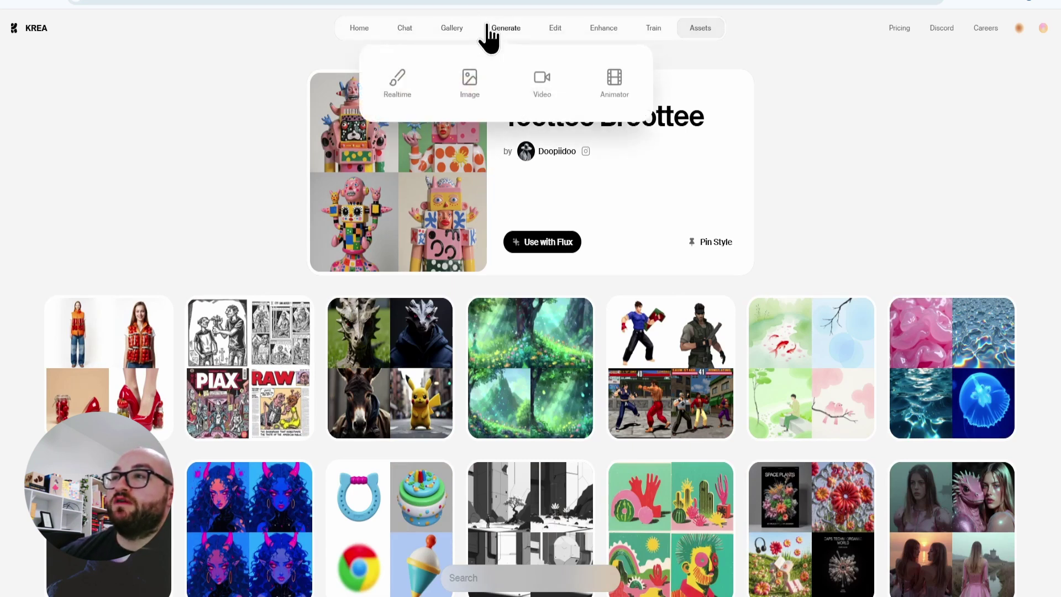
pyautogui.moveTo(505, 28)
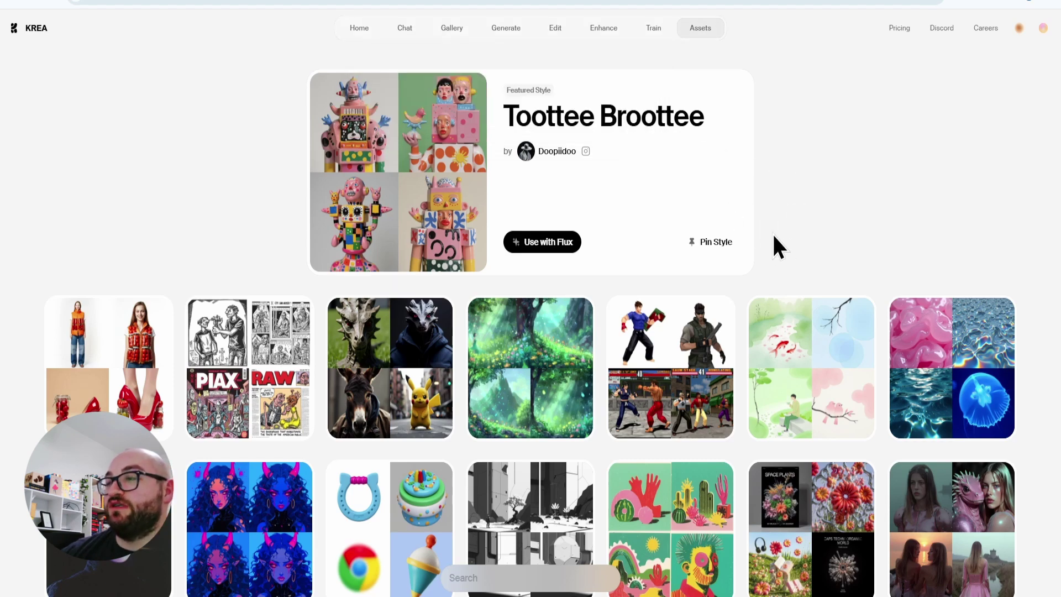
pyautogui.scroll(-8, 771, 236)
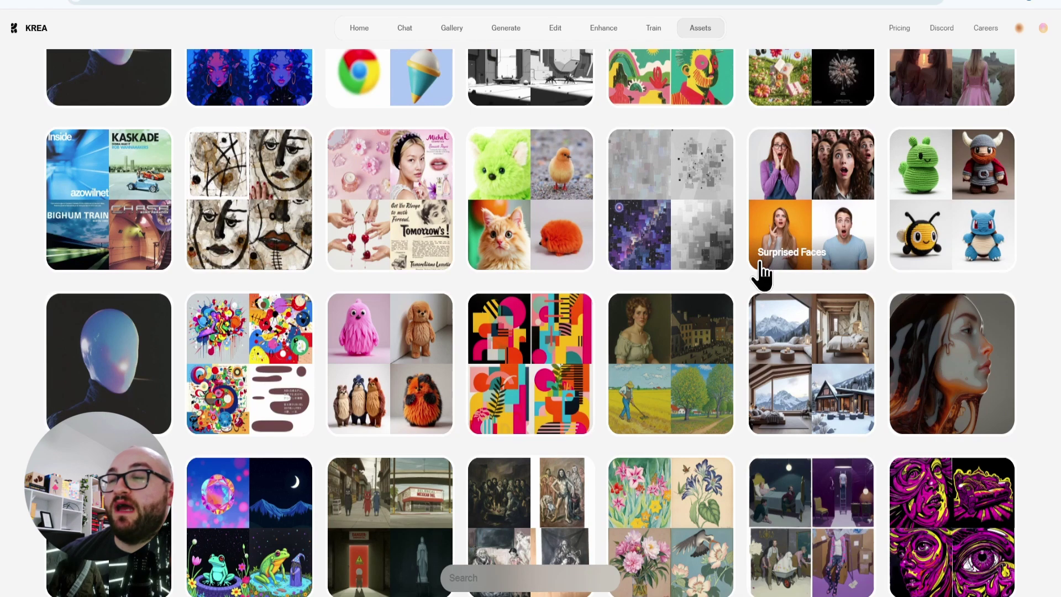
pyautogui.scroll(8, 644, 293)
# Step: In Realtime, swap the prompt for random ones until the Nordic longhouses forest-spirits prompt appears
pyautogui.moveTo(442, 47)
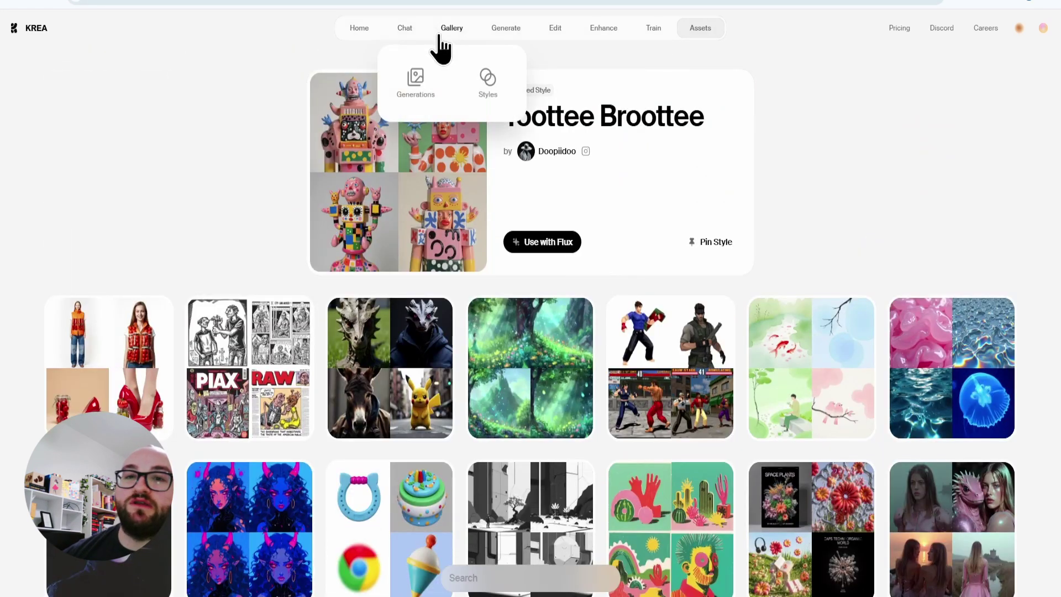
pyautogui.moveTo(504, 35)
pyautogui.click(397, 88)
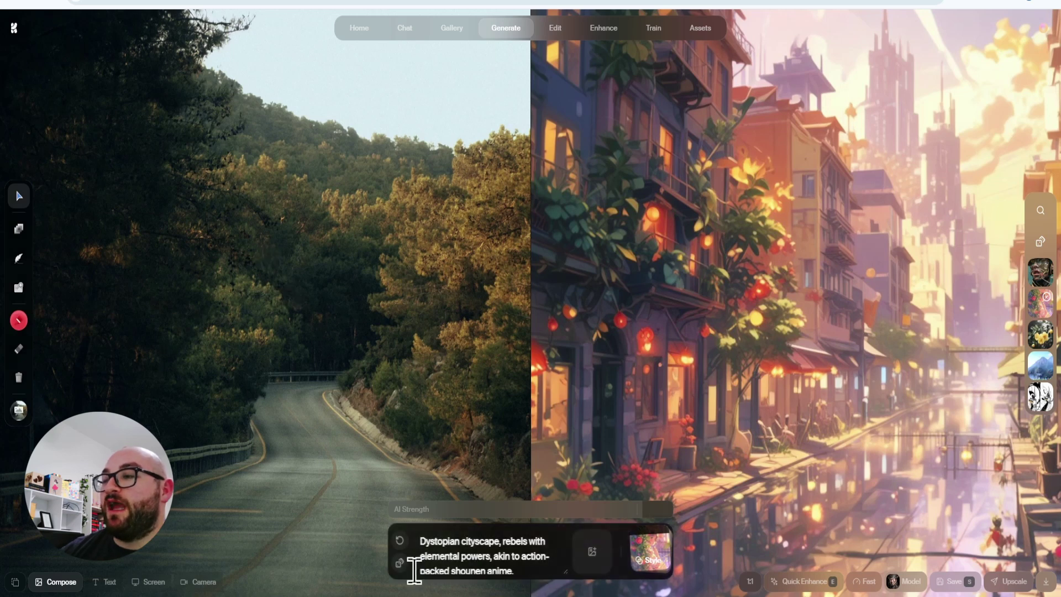
pyautogui.tripleClick(436, 552)
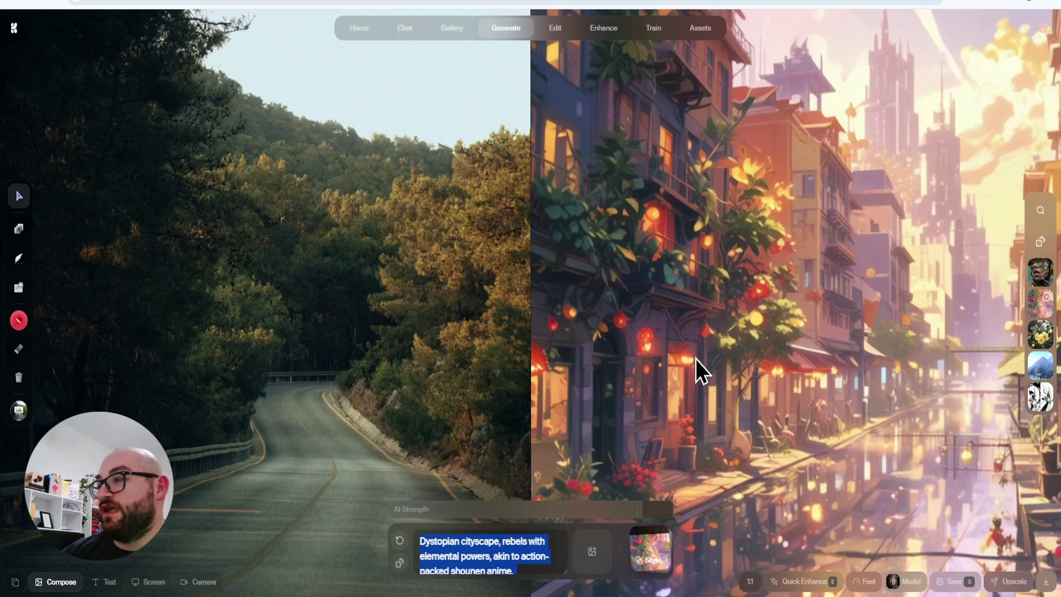
pyautogui.click(398, 569)
pyautogui.click(398, 569)
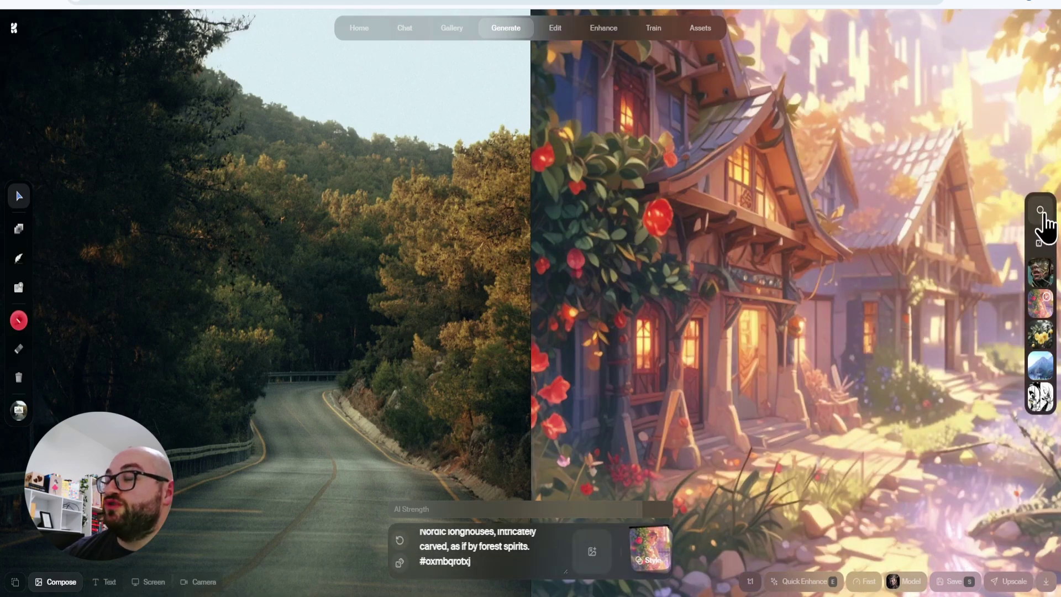
# Step: Apply the cactus style to the realtime render at strength 0.87
pyautogui.click(1040, 210)
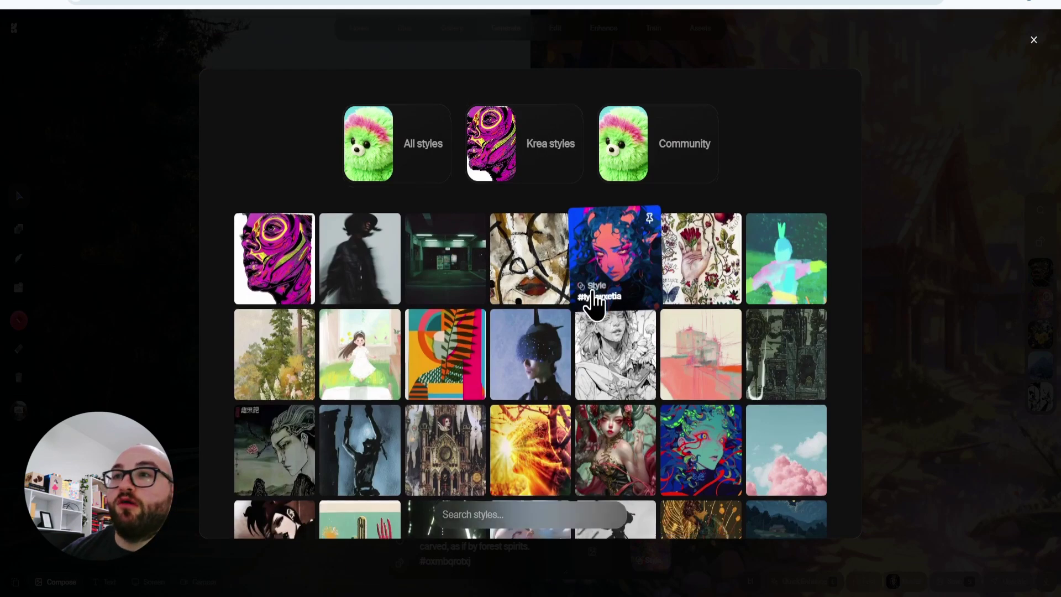
pyautogui.scroll(-3, 593, 301)
pyautogui.scroll(3, 525, 276)
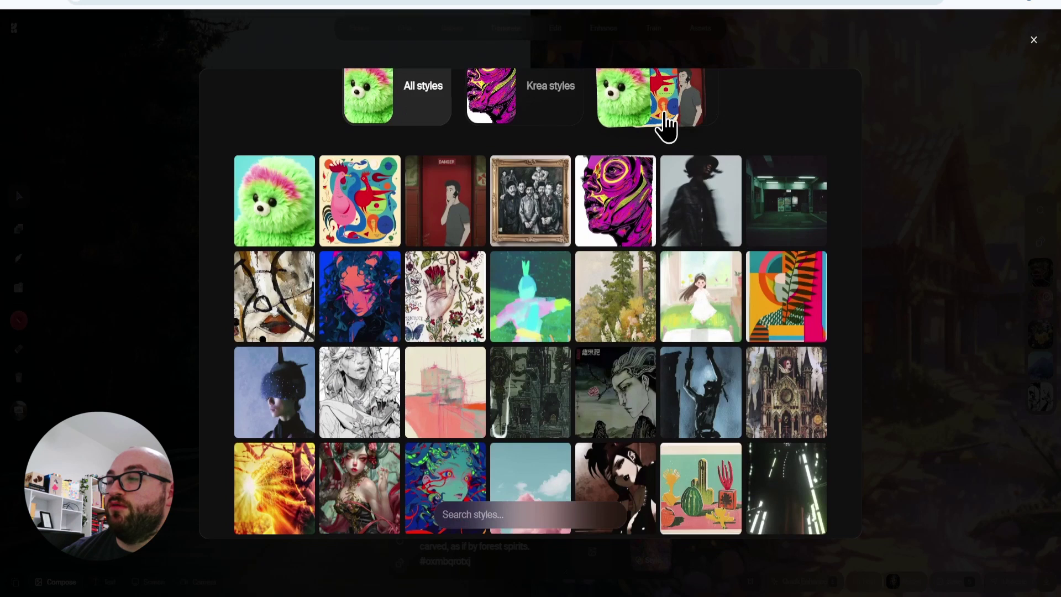
pyautogui.click(665, 126)
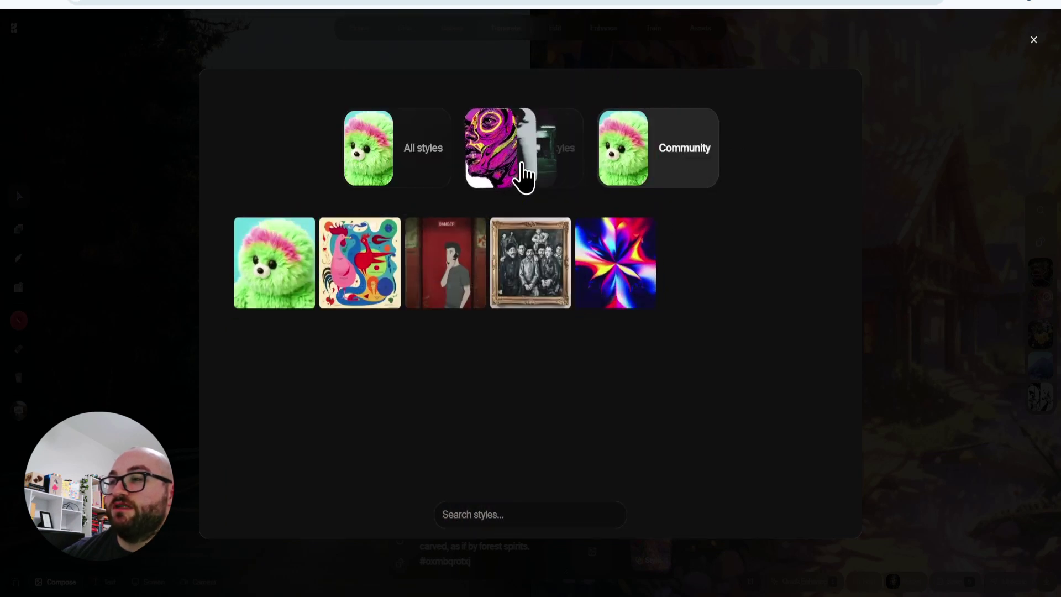
pyautogui.click(405, 169)
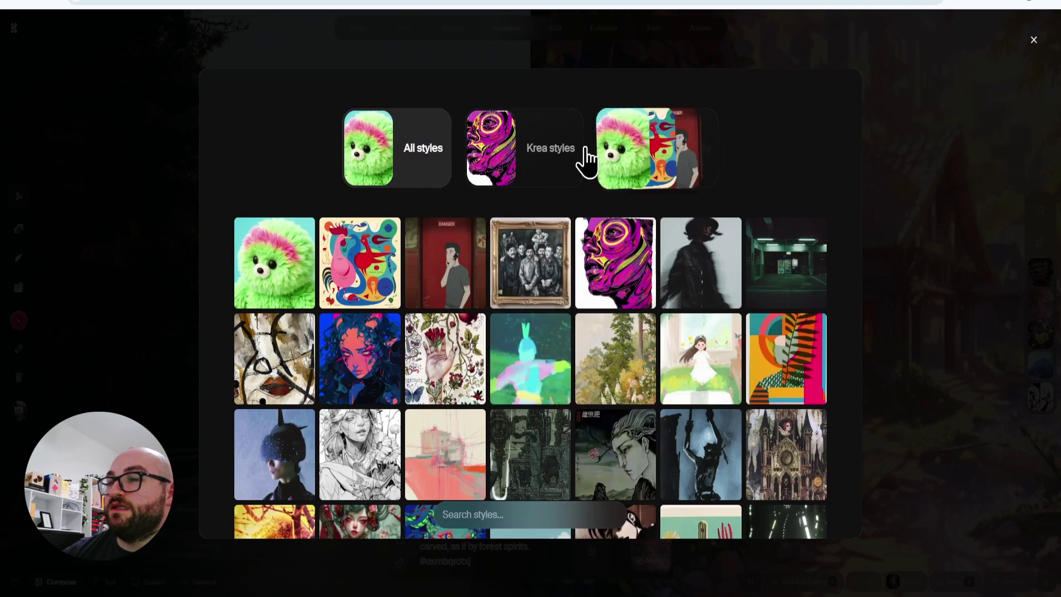
pyautogui.scroll(-3, 551, 183)
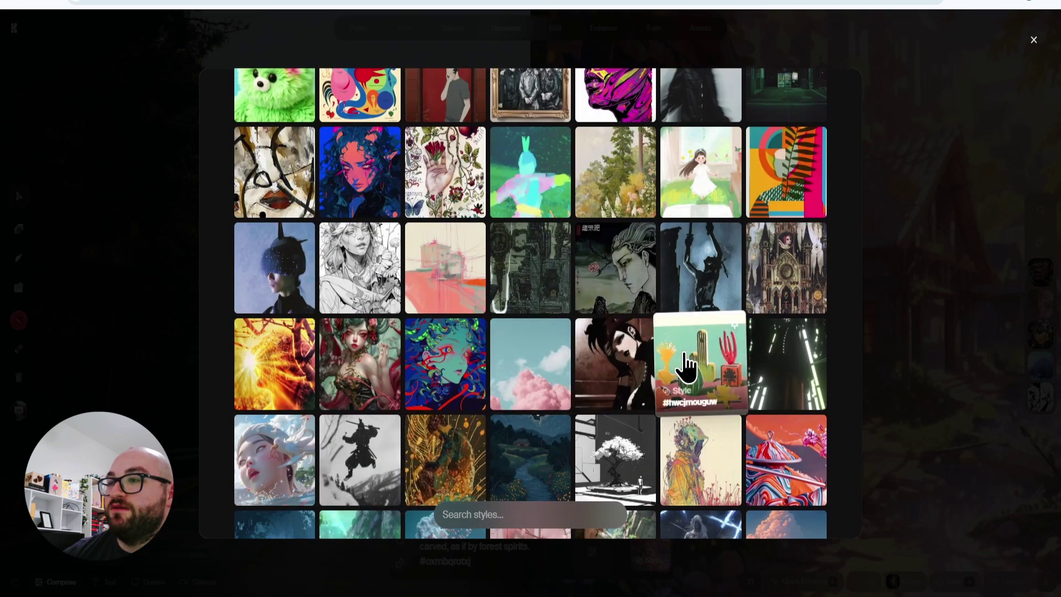
pyautogui.click(687, 367)
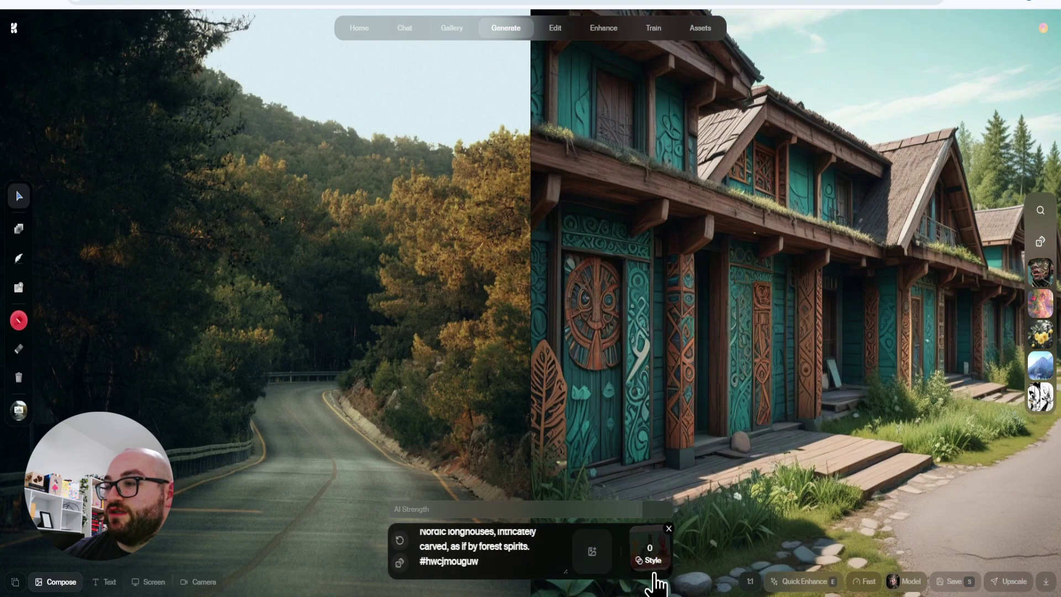
pyautogui.moveTo(656, 580); pyautogui.dragTo(580, 509)
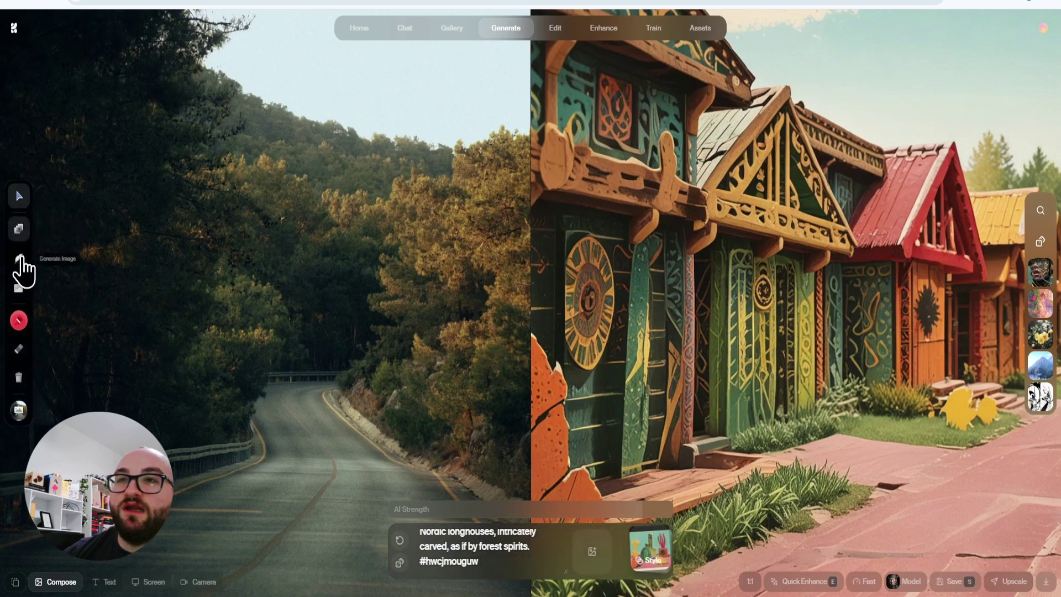
# Step: Draw a cyan square at the upper left and a cyan triangle placed at top centre
pyautogui.click(18, 230)
pyautogui.click(66, 227)
pyautogui.moveTo(61, 99)
pyautogui.mouseDown()
pyautogui.moveTo(206, 177)
pyautogui.moveTo(227, 265)
pyautogui.mouseUp()
pyautogui.moveTo(308, 236); pyautogui.dragTo(424, 388)
pyautogui.moveTo(355, 324); pyautogui.dragTo(440, 438)
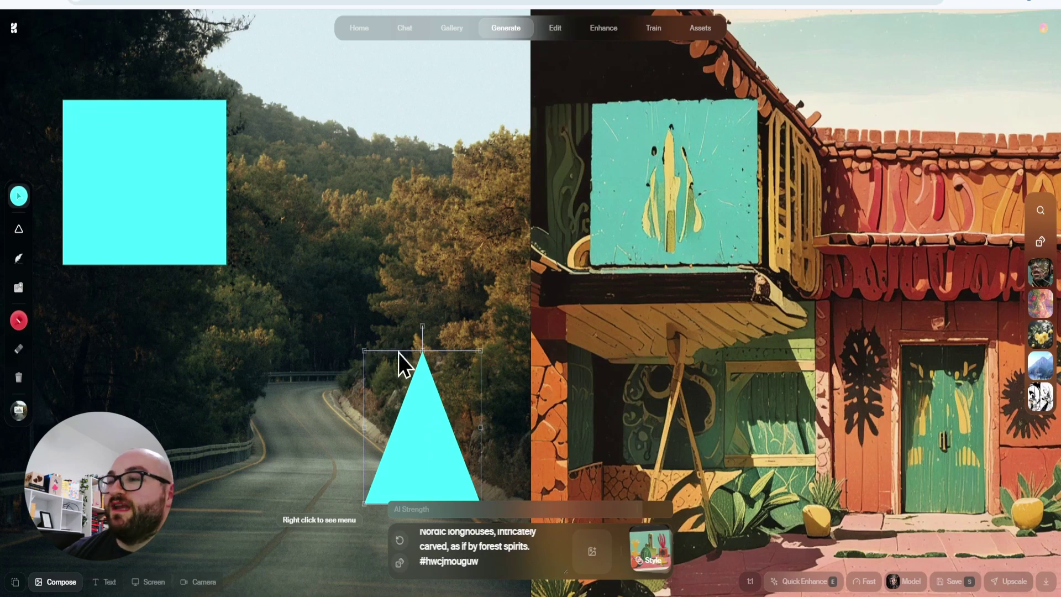
pyautogui.moveTo(398, 433); pyautogui.dragTo(369, 211)
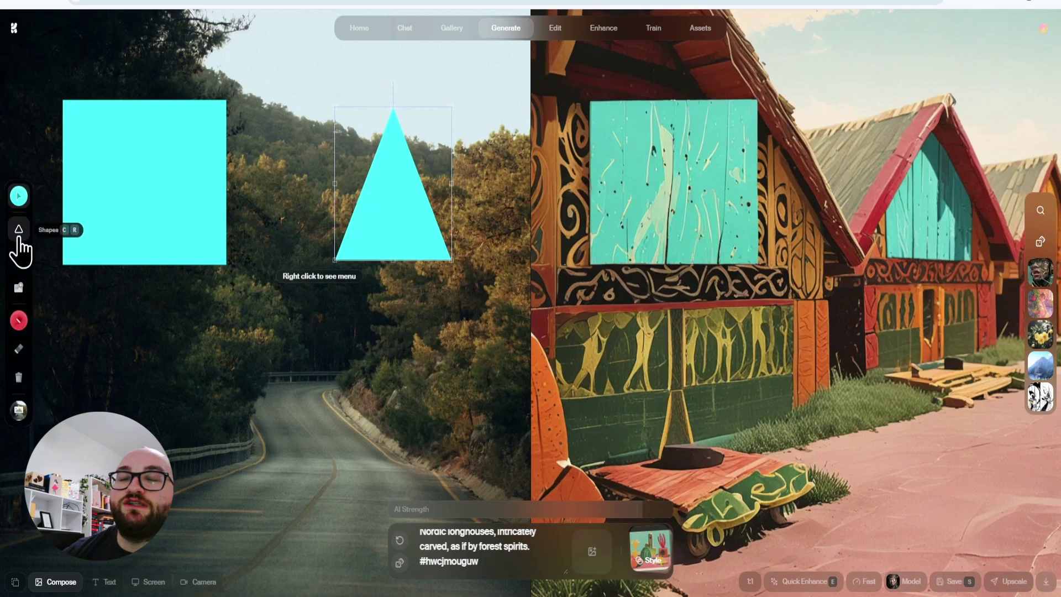
# Step: Add an image with a random desert-dunes camel prompt, shrink it, and place it beside the road
pyautogui.click(19, 287)
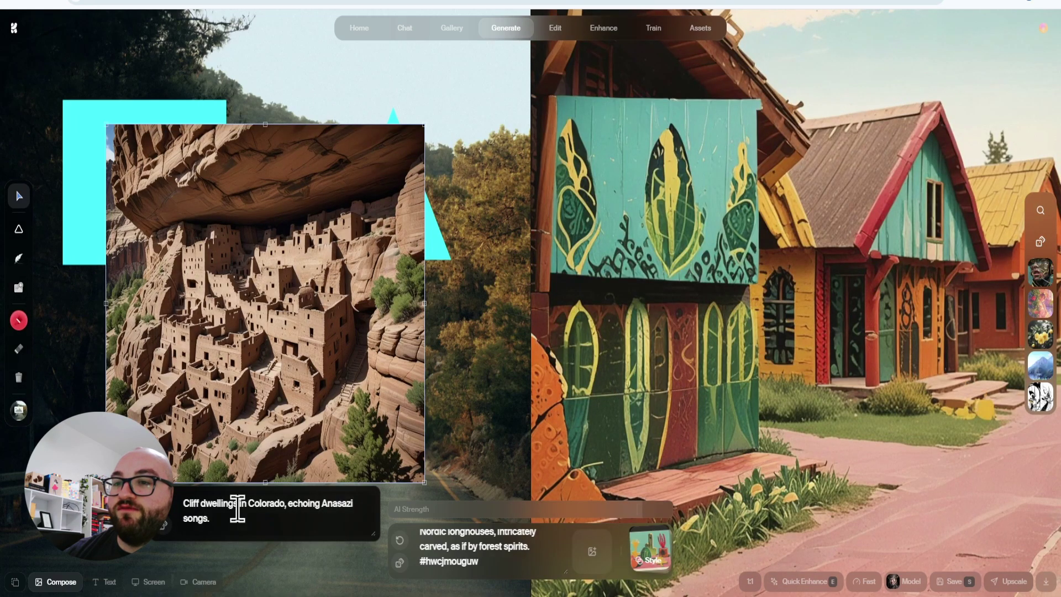
pyautogui.tripleClick(238, 507)
pyautogui.click(162, 532)
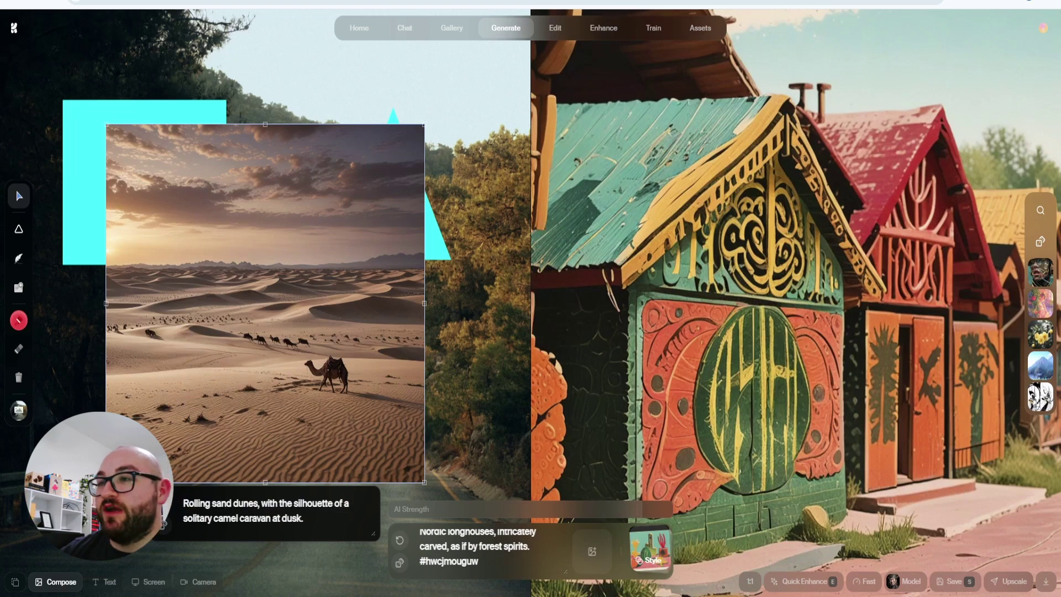
pyautogui.moveTo(106, 482); pyautogui.dragTo(326, 225)
pyautogui.moveTo(343, 182); pyautogui.dragTo(270, 382)
# Step: Draw an ellipse with the circle shape tool and move it beside the cyan triangle
pyautogui.click(19, 229)
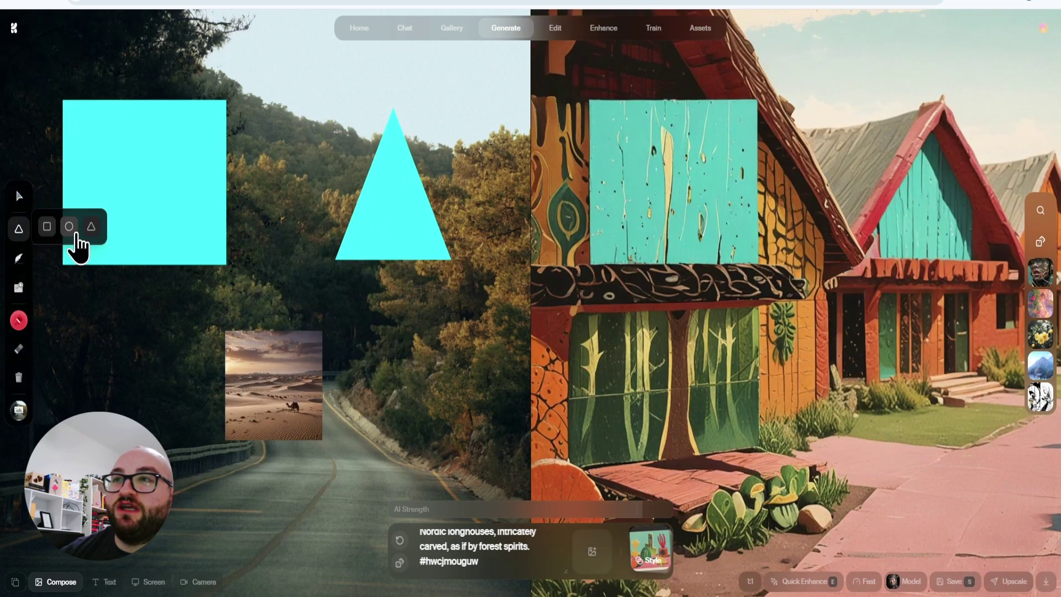
pyautogui.click(73, 238)
pyautogui.moveTo(289, 53); pyautogui.dragTo(398, 147)
pyautogui.moveTo(327, 106); pyautogui.dragTo(451, 104)
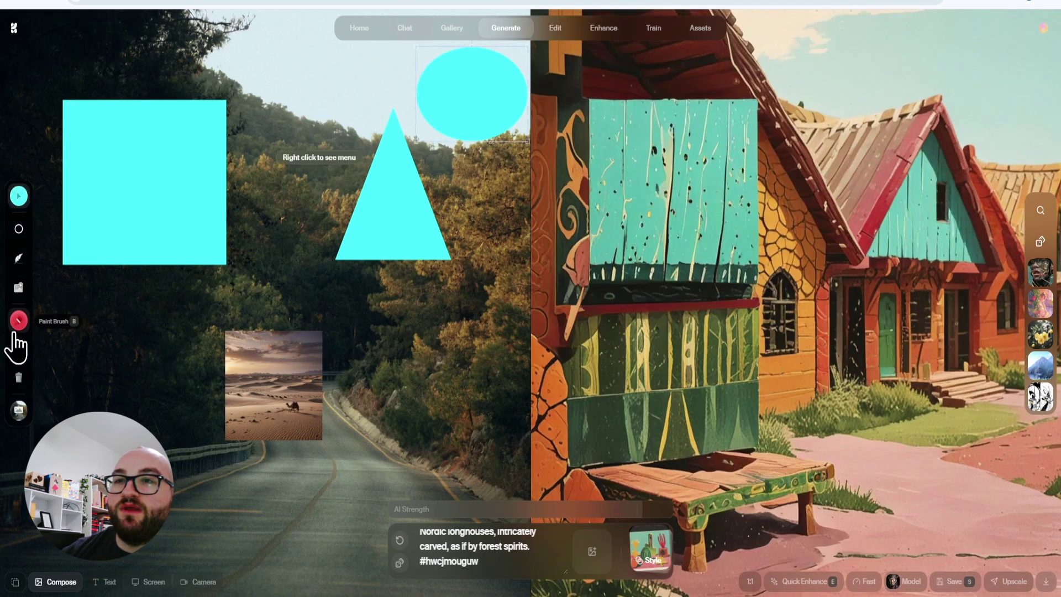
# Step: Switch the brush colour to orange and paint over the ellipse
pyautogui.click(19, 323)
pyautogui.click(58, 285)
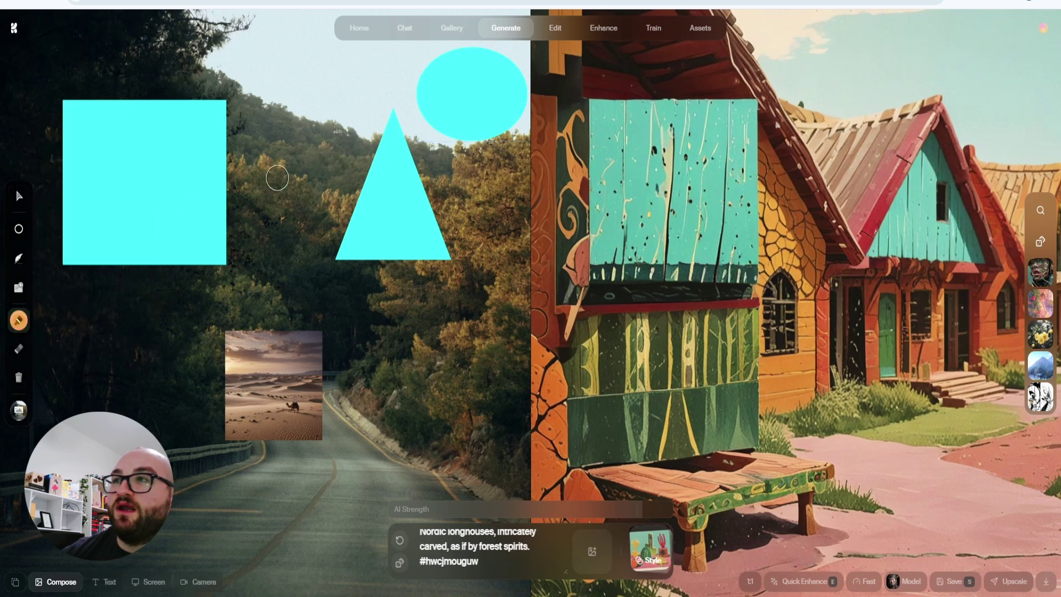
pyautogui.moveTo(446, 105); pyautogui.dragTo(470, 128)
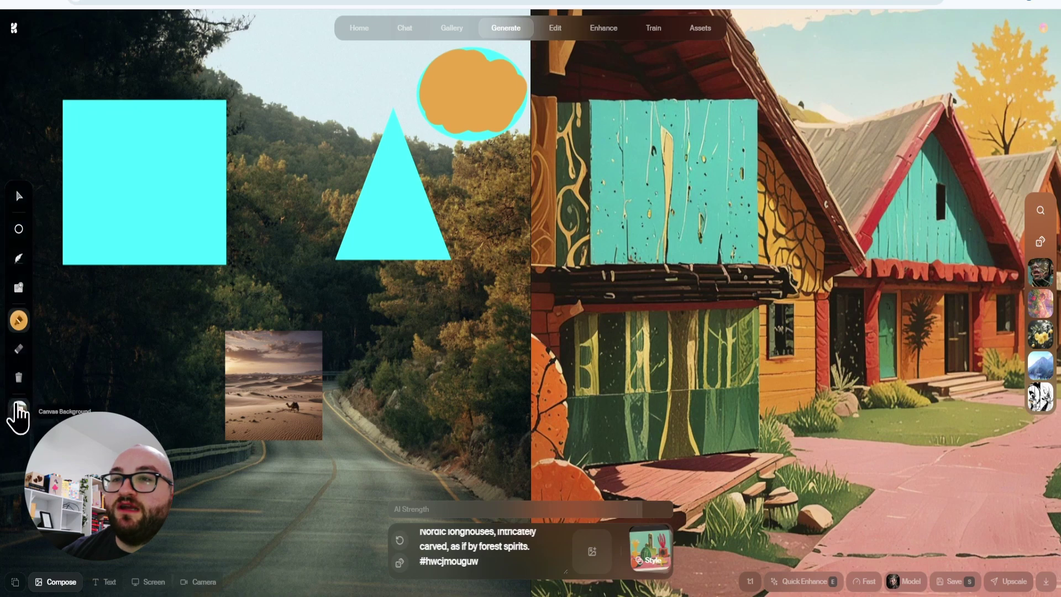
# Step: Try a blue solid-colour background, then a moss photo, and settle on the pink sunset sky photo
pyautogui.click(19, 409)
pyautogui.click(59, 184)
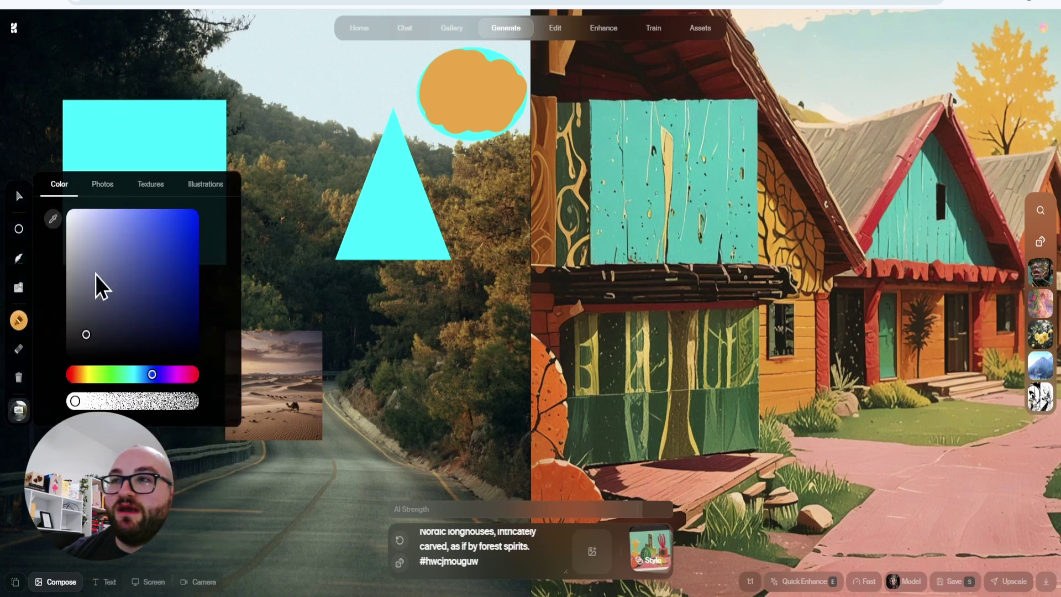
pyautogui.moveTo(105, 293)
pyautogui.mouseDown()
pyautogui.moveTo(158, 243)
pyautogui.moveTo(177, 288)
pyautogui.moveTo(173, 336)
pyautogui.moveTo(221, 304)
pyautogui.moveTo(174, 229)
pyautogui.mouseUp()
pyautogui.click(102, 184)
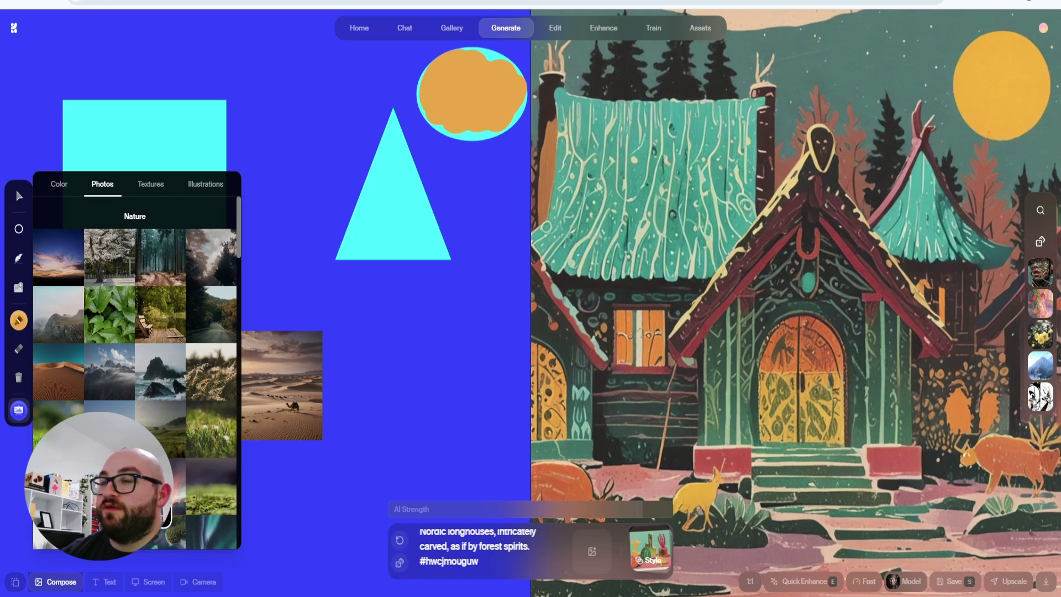
pyautogui.click(211, 486)
pyautogui.click(58, 257)
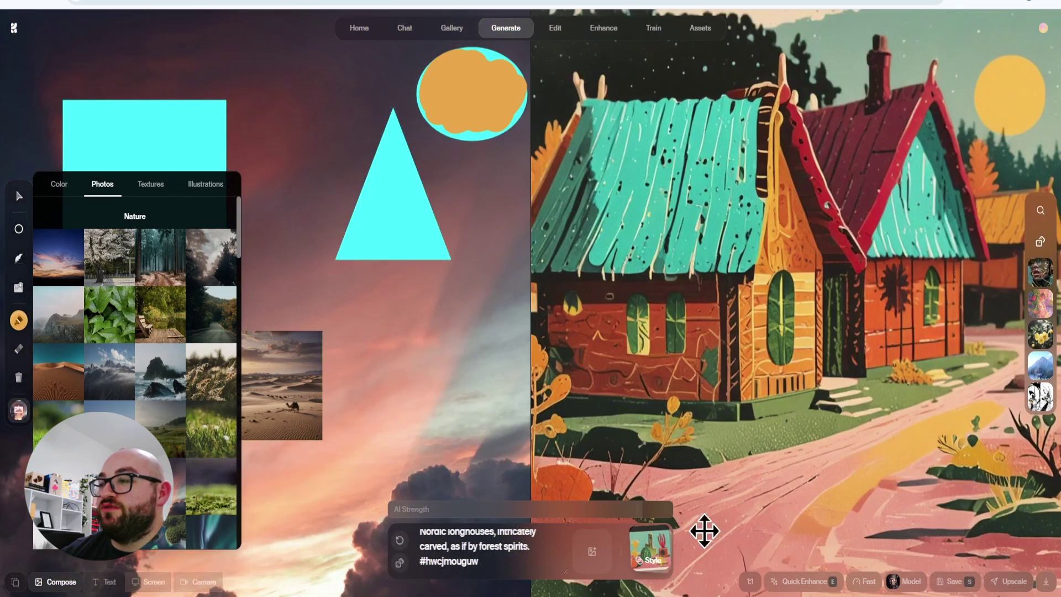
# Step: Swap the current style for the ink sketch style and roll the 'Swiss chalets, balconies embroidered with Edelweiss' prompt
pyautogui.click(656, 540)
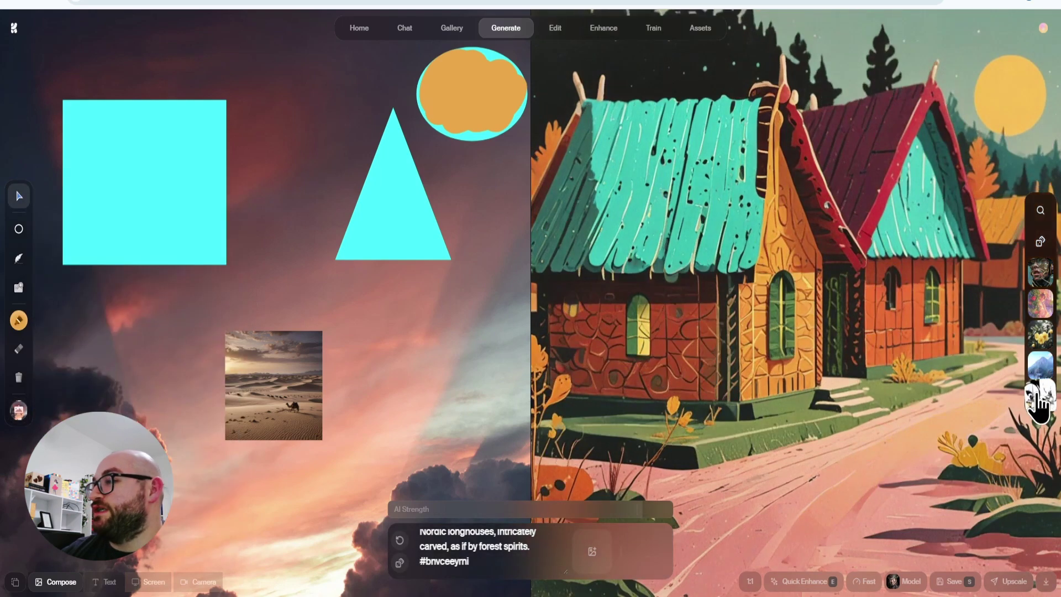
pyautogui.click(1038, 397)
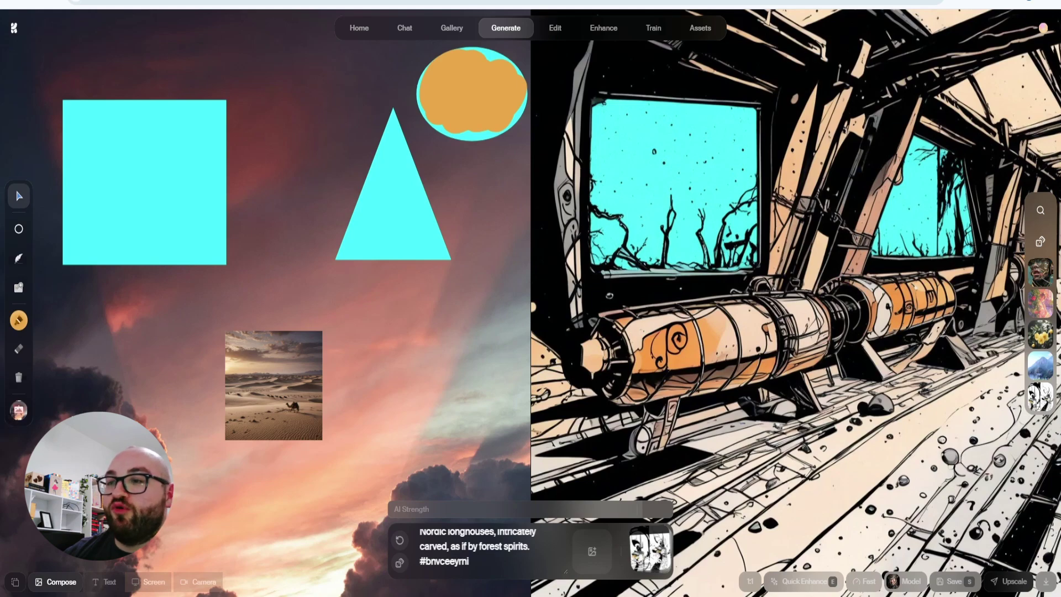
pyautogui.click(399, 562)
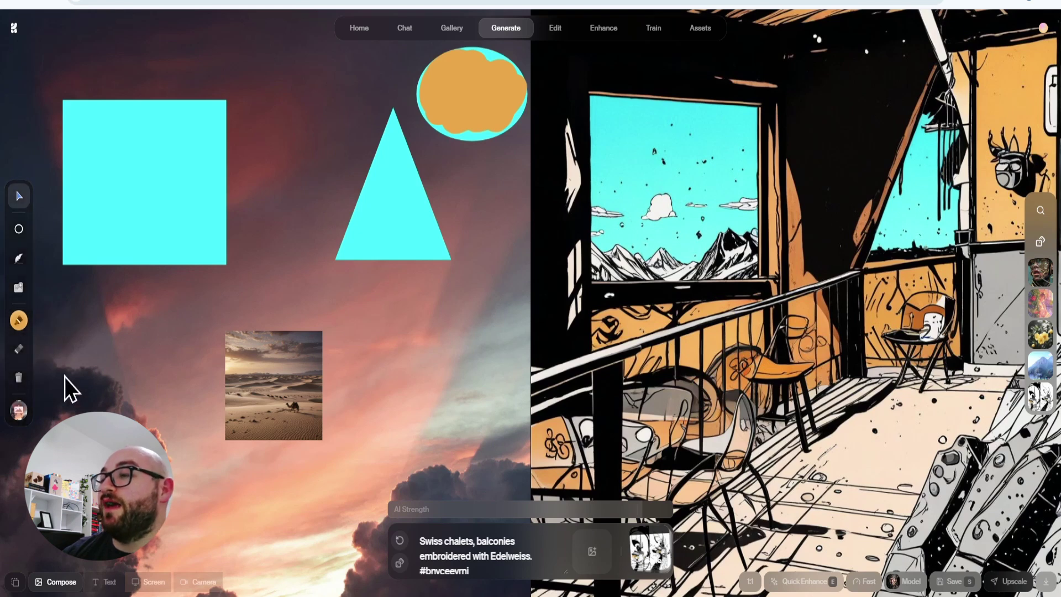
pyautogui.moveTo(530, 33)
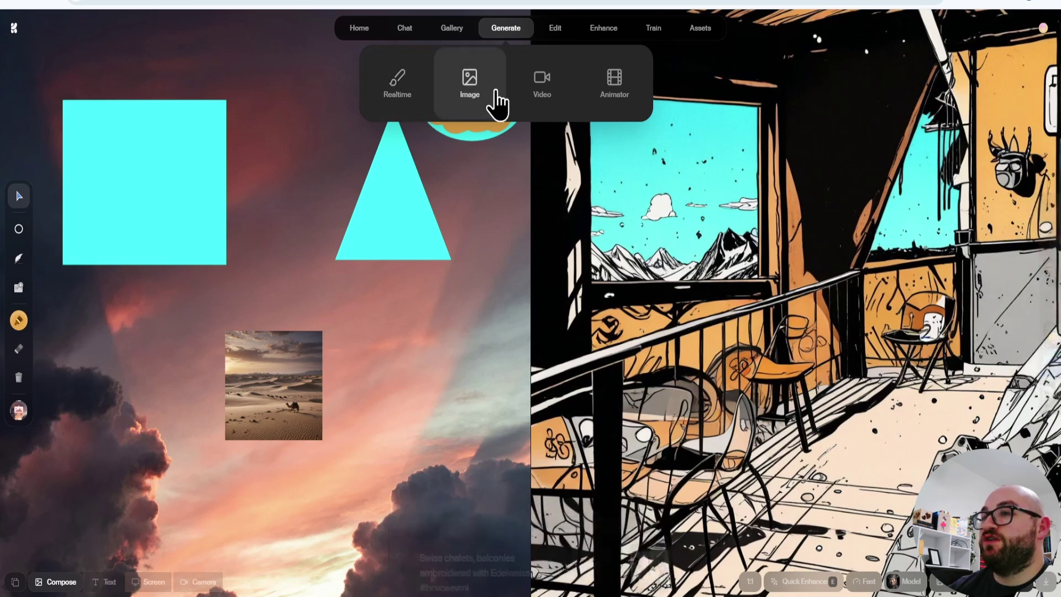
# Step: On the Flux image page, select the Hong Kong harbour prompt and set reference strength to 0.41
pyautogui.click(467, 87)
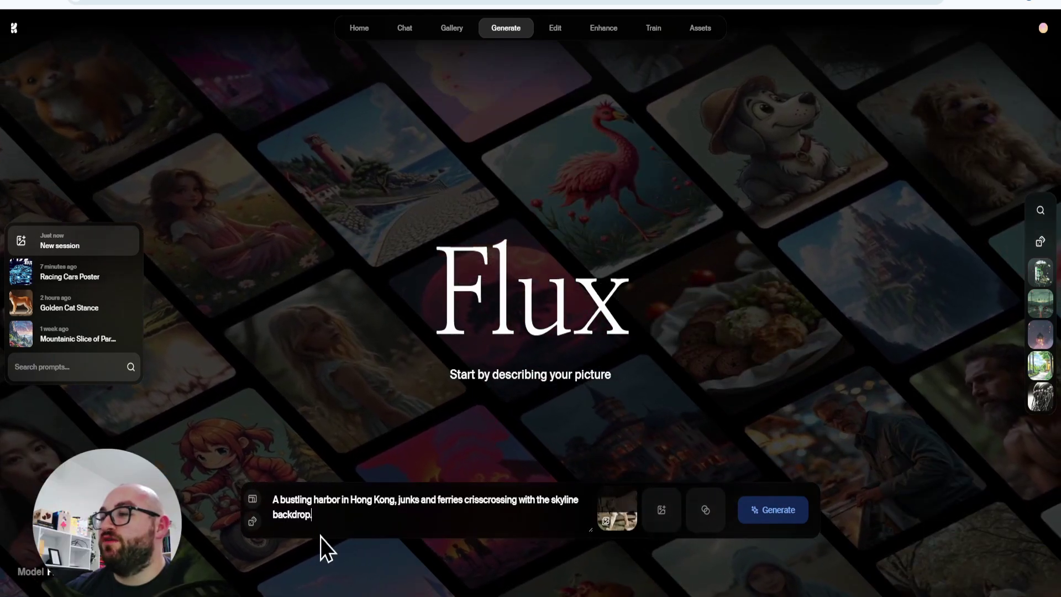
pyautogui.moveTo(619, 520)
pyautogui.hotkey('ctrl', 'a')
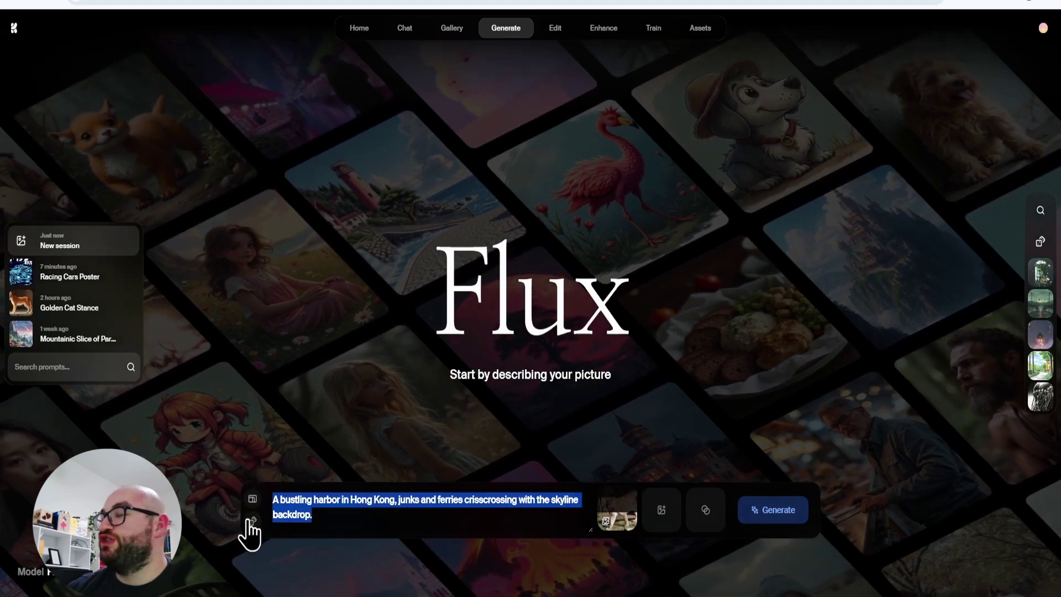
pyautogui.moveTo(625, 539)
pyautogui.click(617, 516)
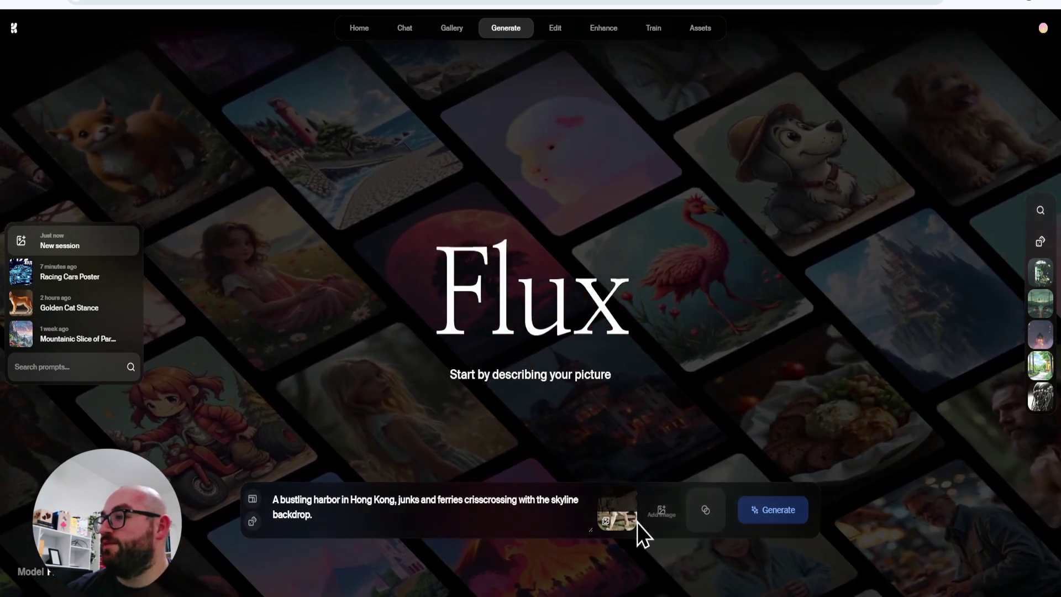
# Step: Browse the styles, then drag a gallery image into the prompt as a style reference
pyautogui.click(704, 511)
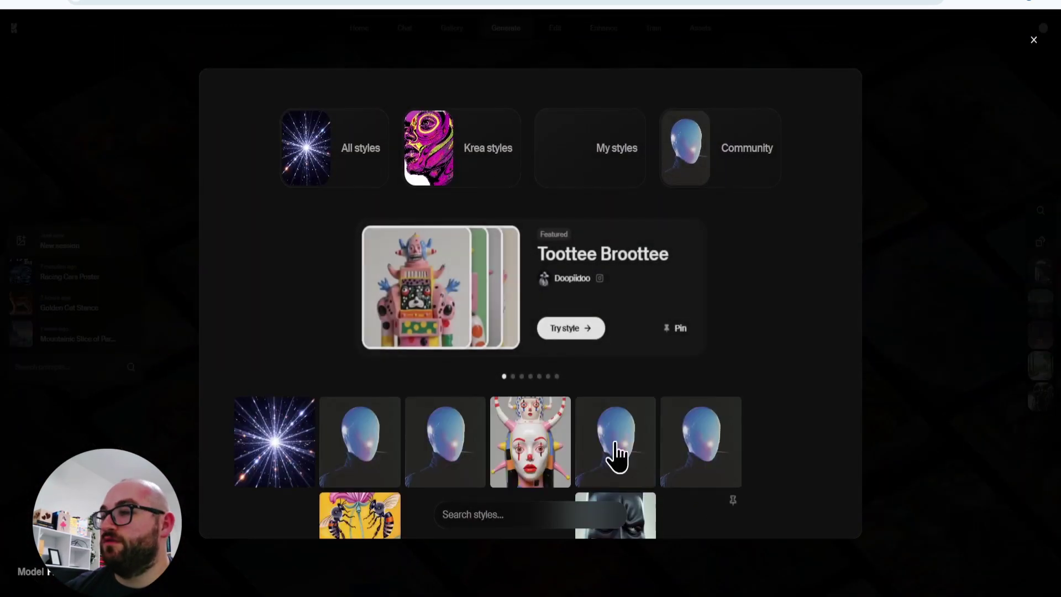
pyautogui.scroll(-5, 573, 355)
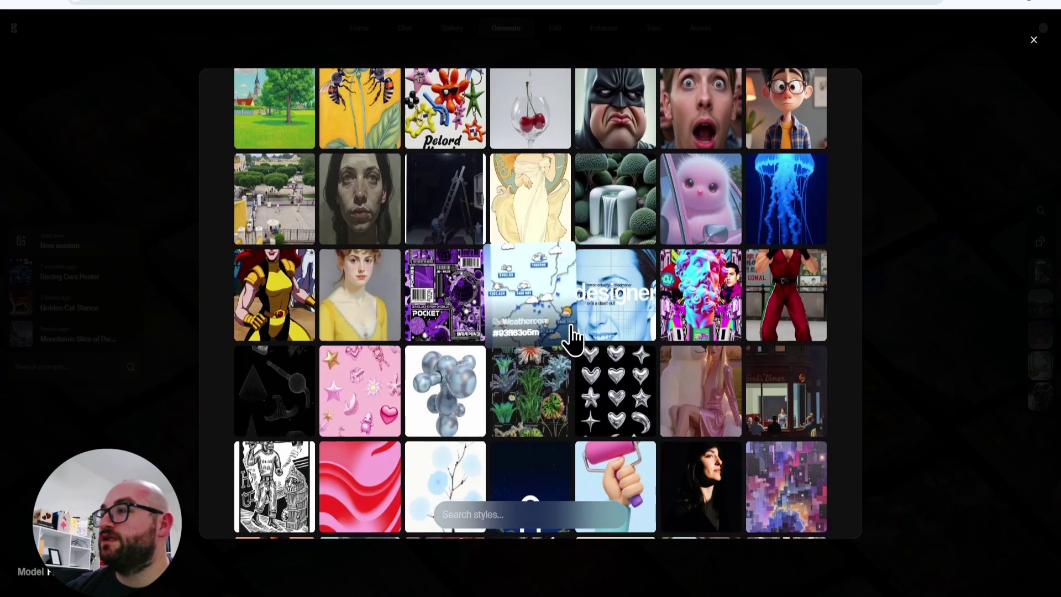
pyautogui.scroll(2, 568, 339)
pyautogui.click(784, 446)
pyautogui.moveTo(783, 446); pyautogui.dragTo(287, 514)
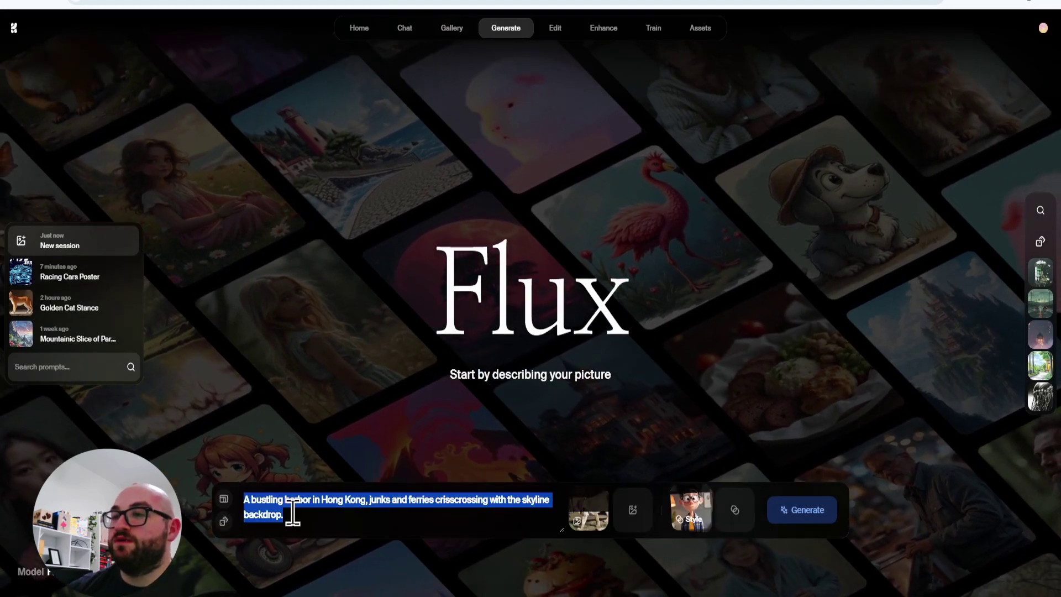
# Step: Replace the prompt with 'A mountain lion in the forest', try a random prompt, and remove the image reference
pyautogui.press('BackSpace')
pyautogui.write('A mountain lion in ')
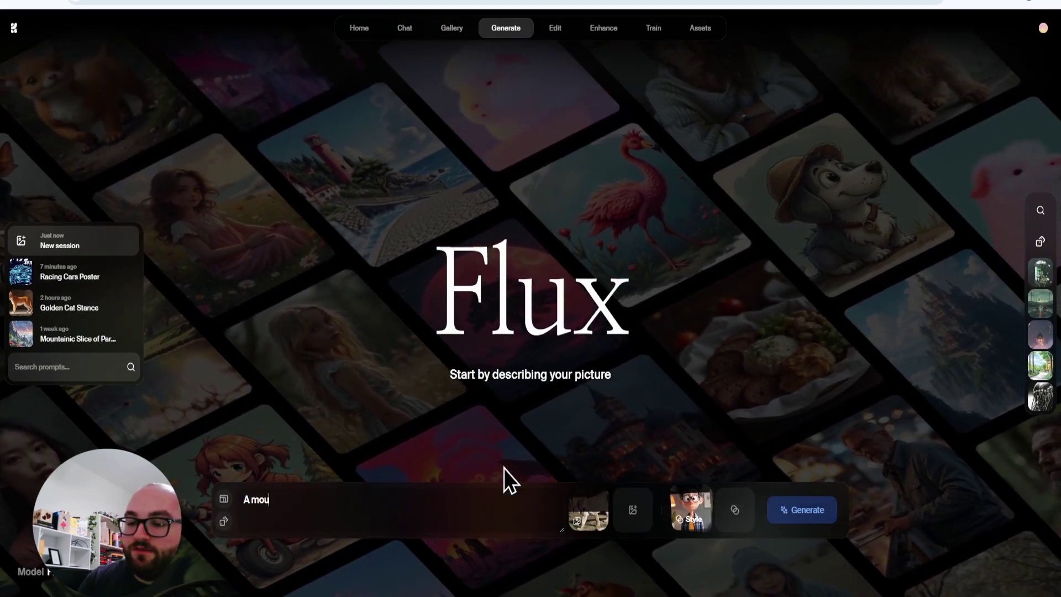
pyautogui.write('the forest')
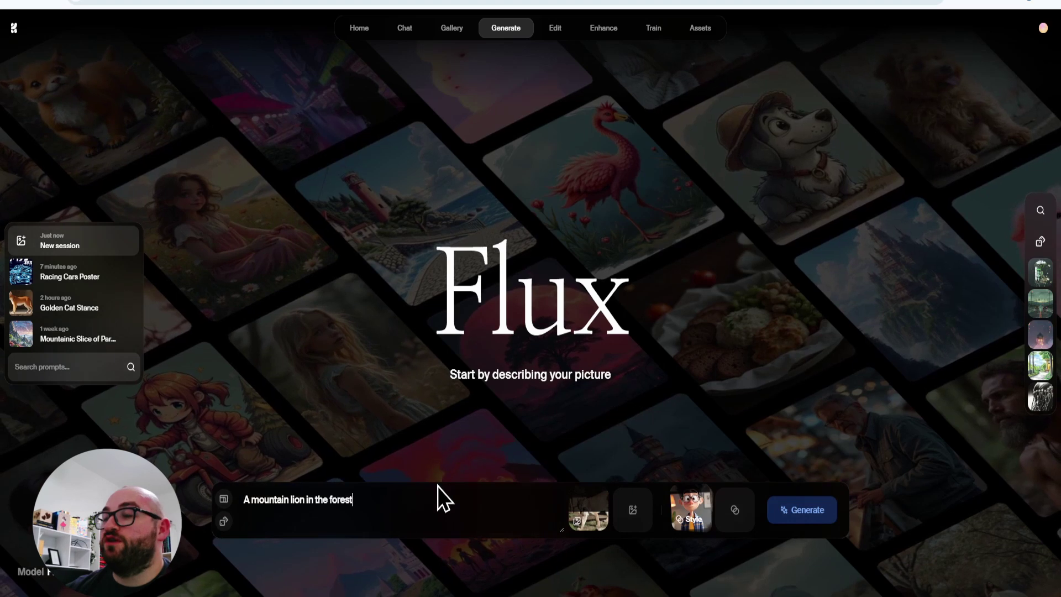
pyautogui.click(224, 521)
pyautogui.click(604, 497)
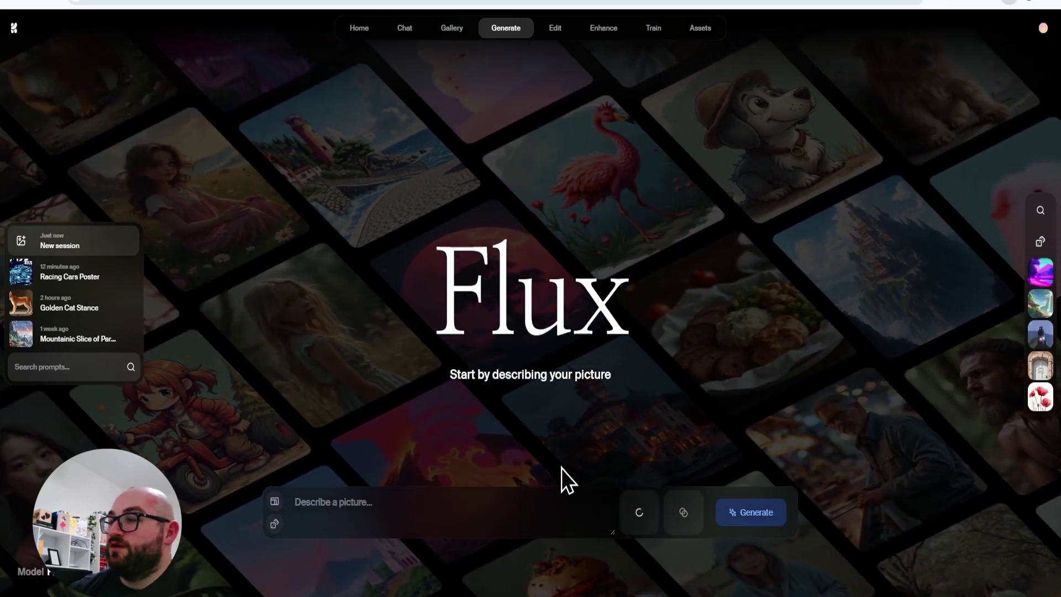
# Step: Roll random example prompts until the cybernetic skyline with flying cars and holograms appears
pyautogui.click(545, 502)
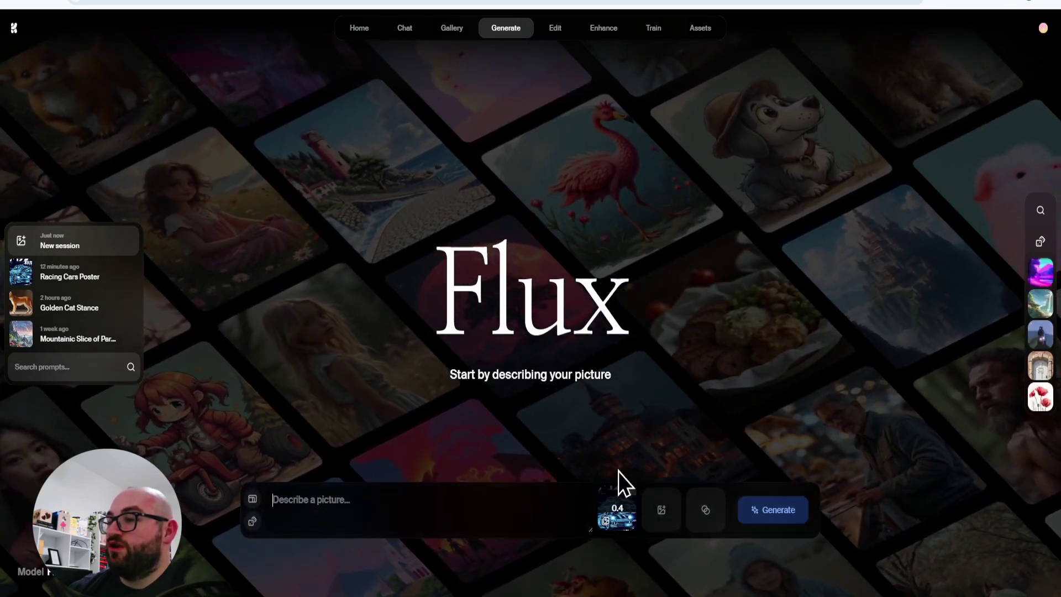
pyautogui.click(253, 521)
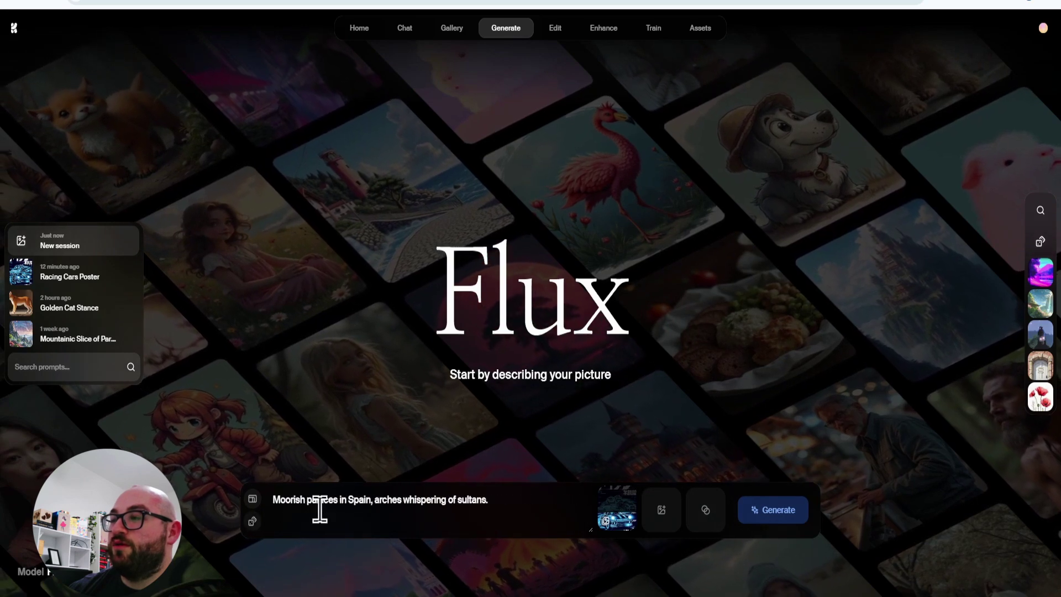
pyautogui.click(252, 521)
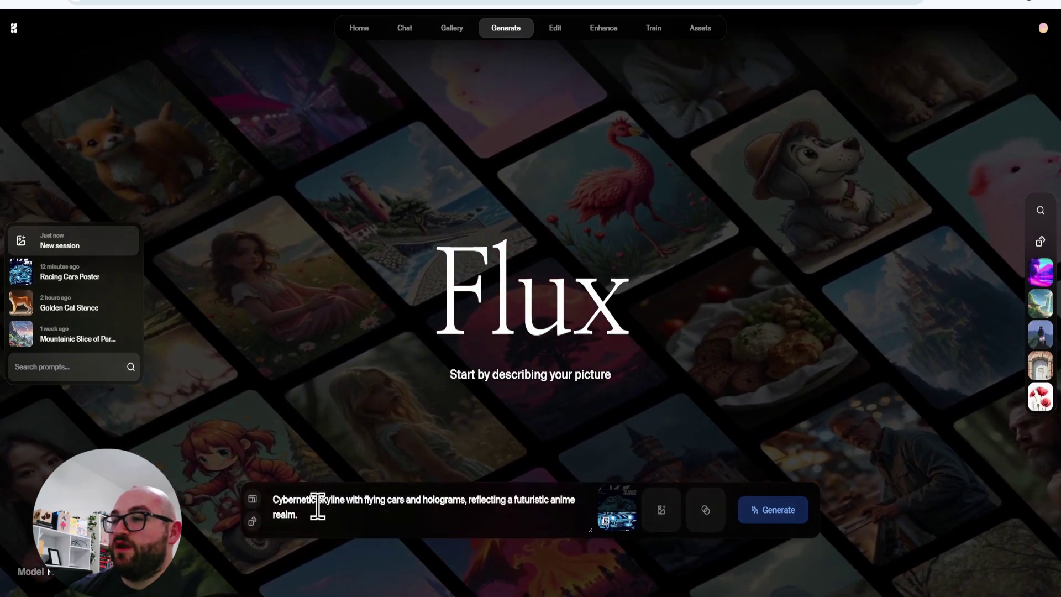
# Step: Attach the cartoon style to the generation
pyautogui.moveTo(622, 524)
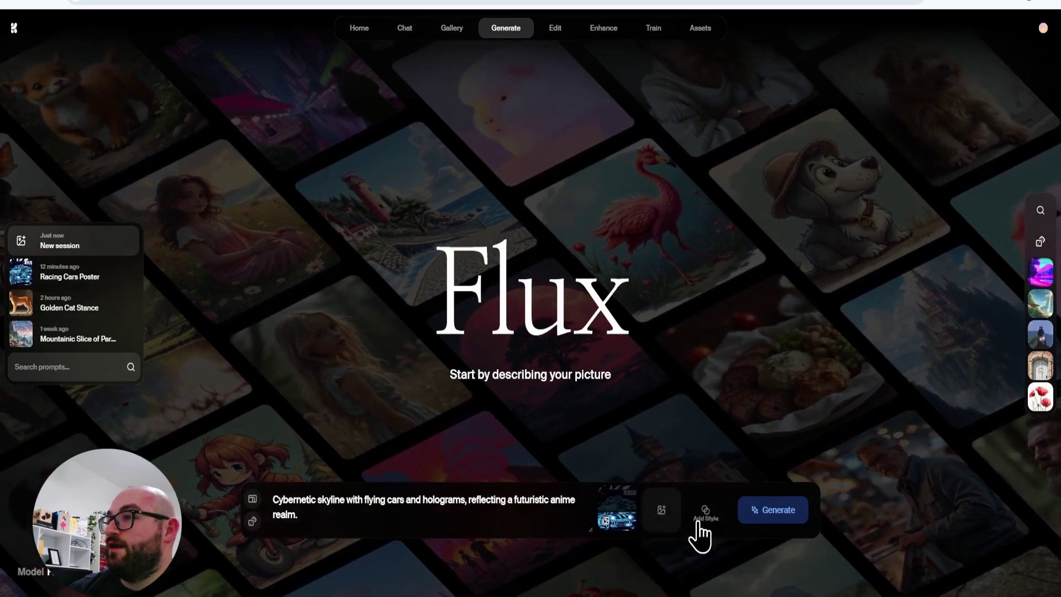
pyautogui.click(700, 530)
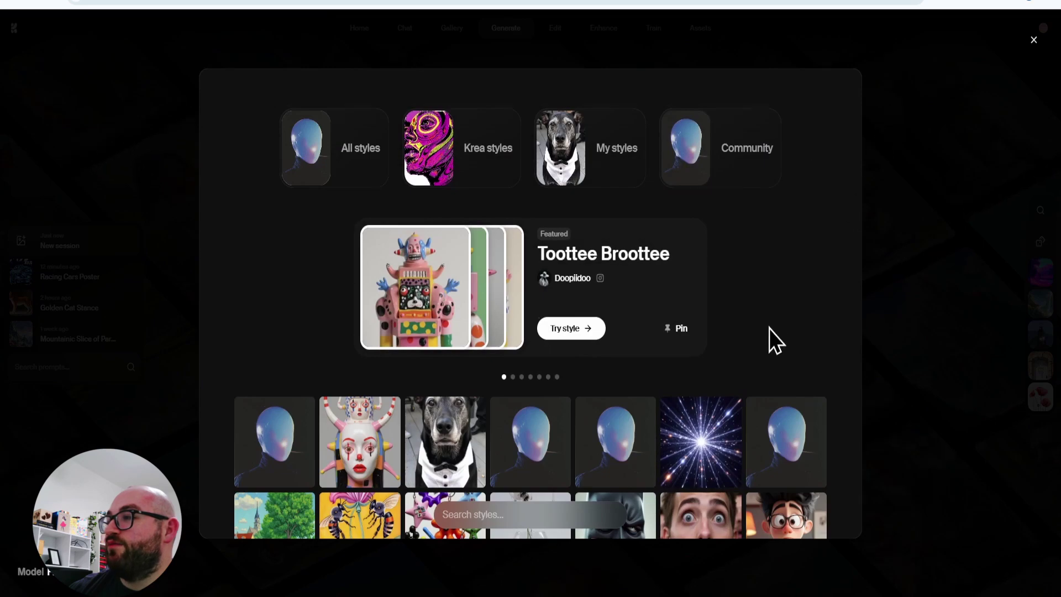
pyautogui.scroll(-3, 769, 329)
pyautogui.click(796, 417)
pyautogui.moveTo(700, 520)
pyautogui.moveTo(597, 514)
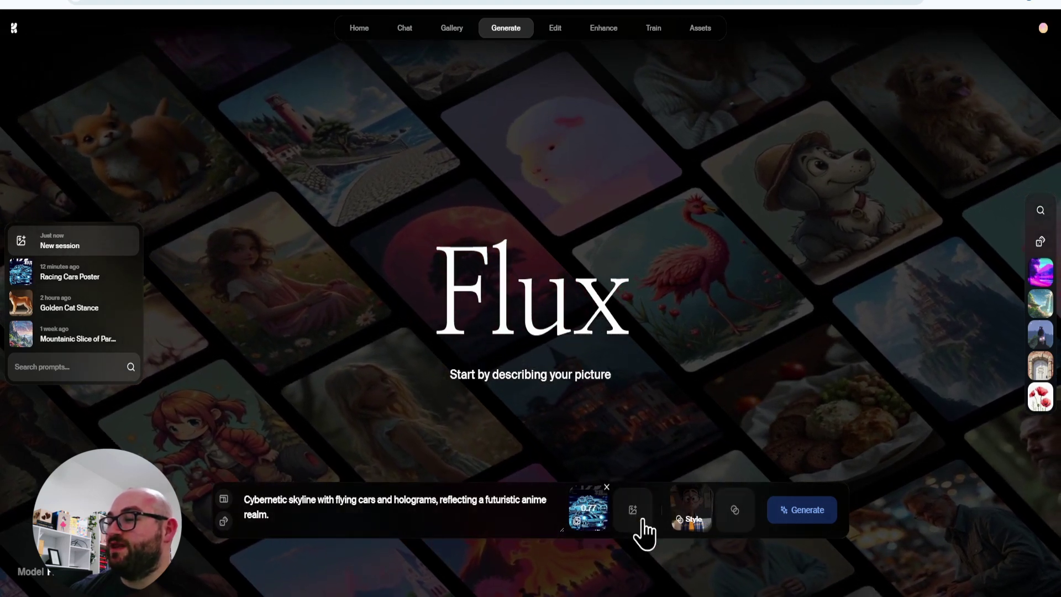
# Step: Generate four anime car posters, then remove the racing-car image reference
pyautogui.click(791, 515)
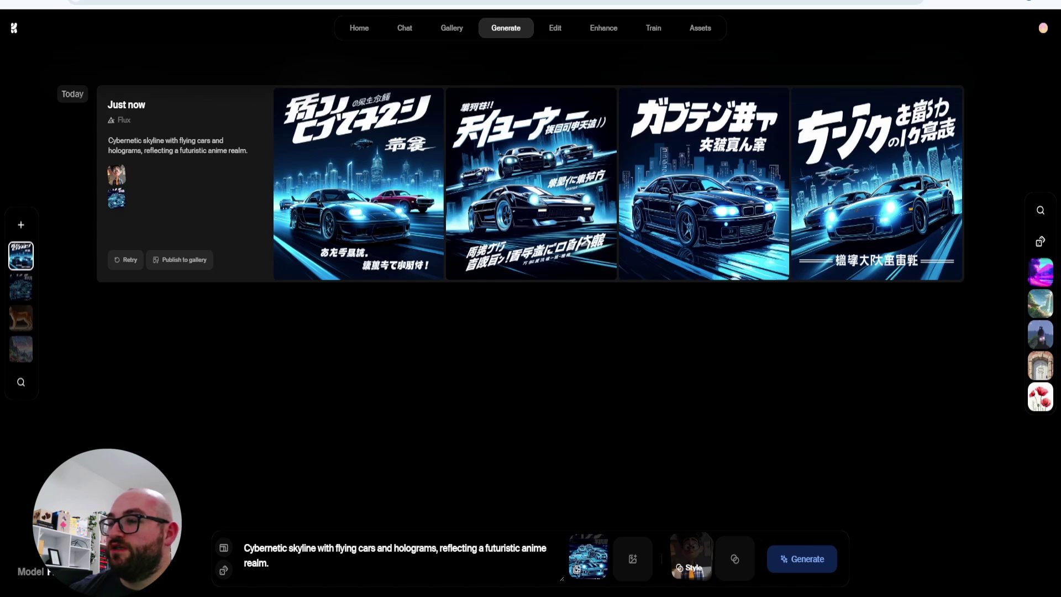
pyautogui.moveTo(593, 564)
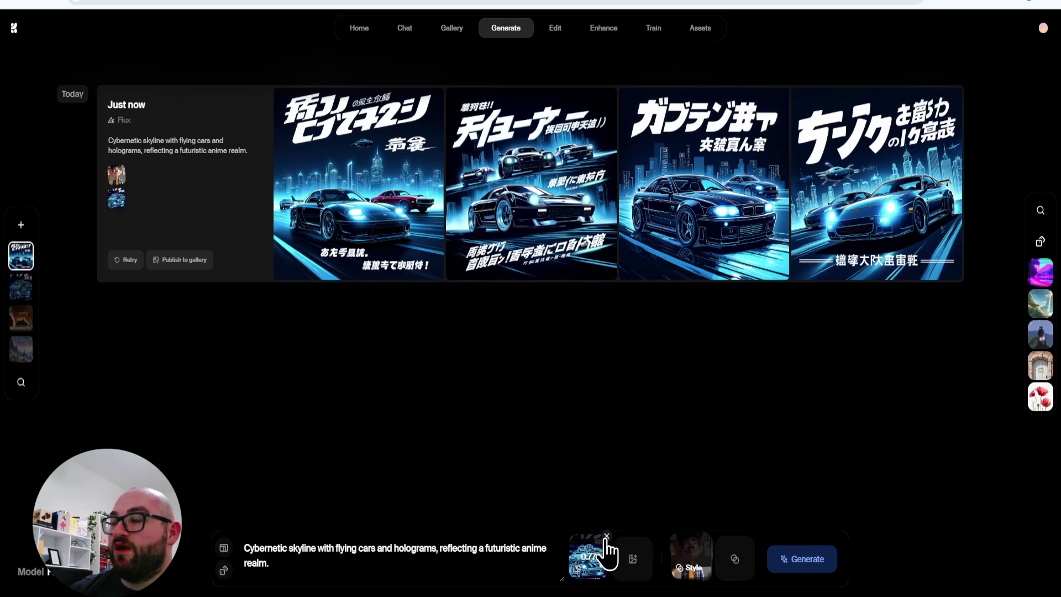
pyautogui.click(596, 567)
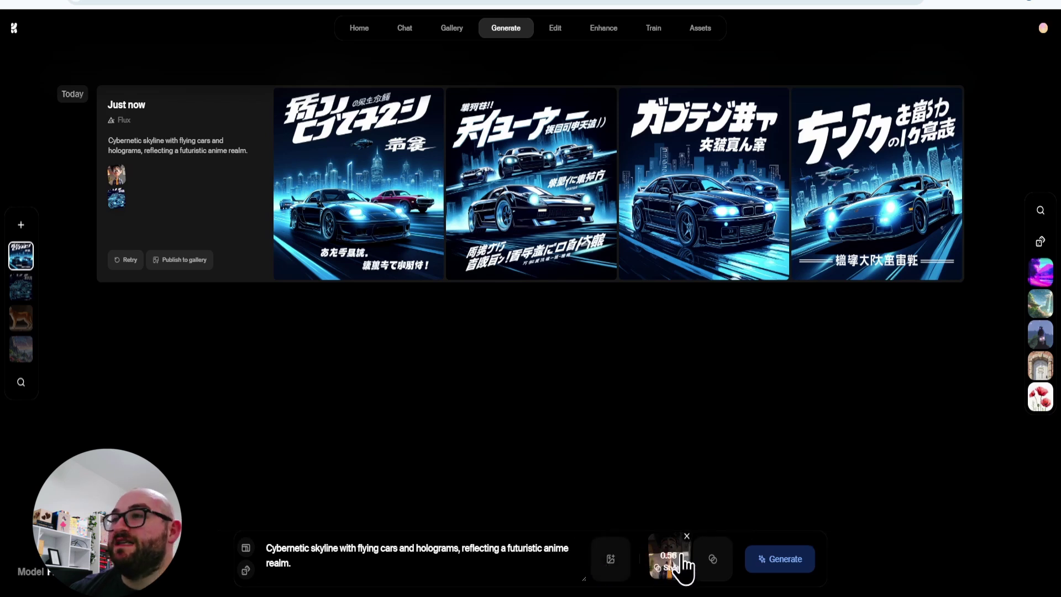
# Step: Append 'give it a blue hue' to the prompt and generate blue cyberpunk skylines
pyautogui.moveTo(379, 225)
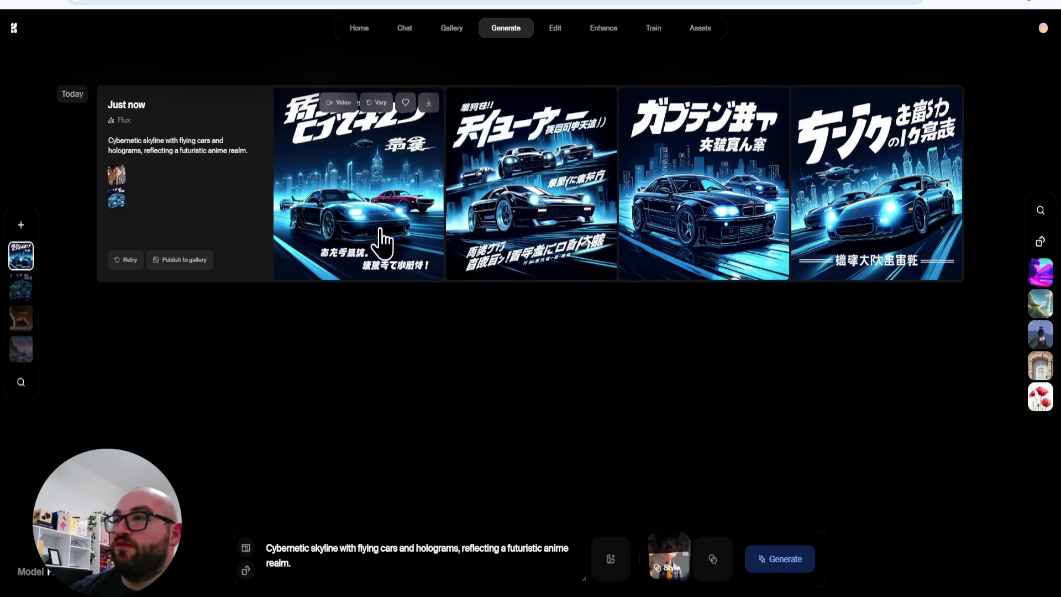
pyautogui.click(455, 563)
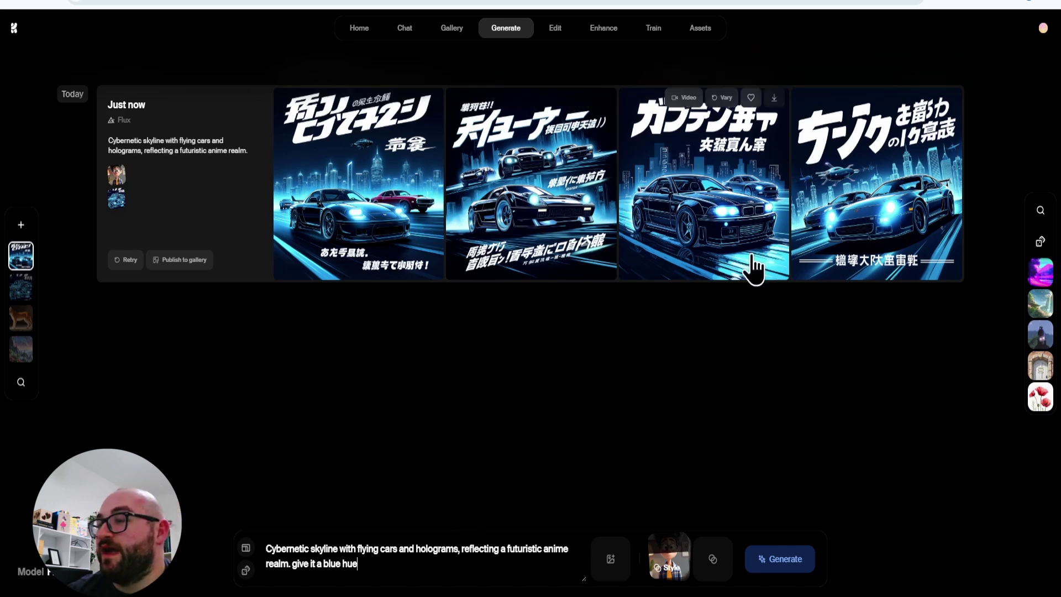
pyautogui.moveTo(331, 250)
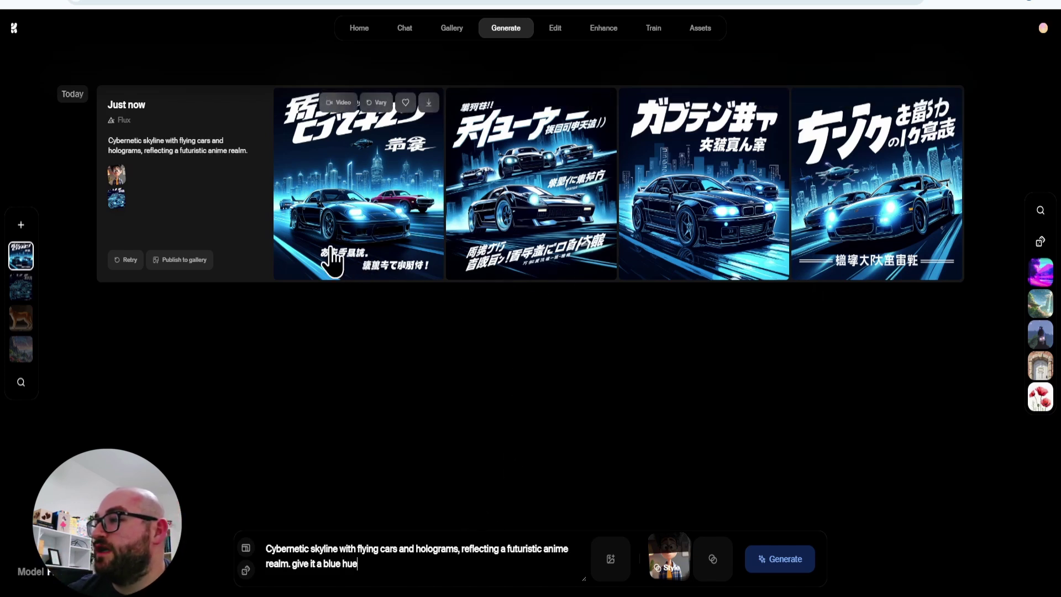
pyautogui.click(771, 564)
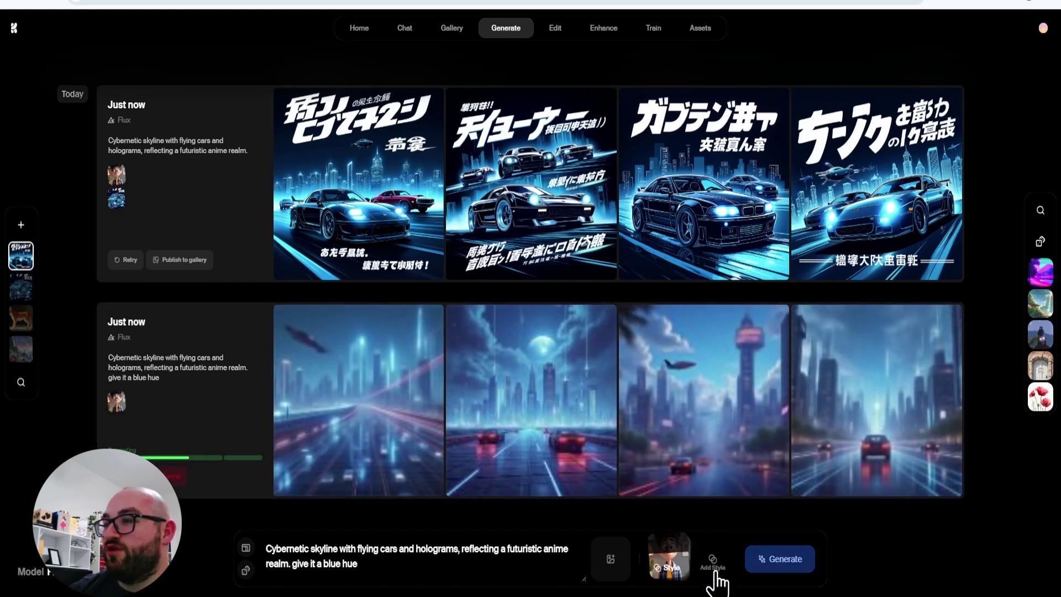
# Step: Preview the second blue skyline image enlarged, then generate another batch
pyautogui.click(532, 423)
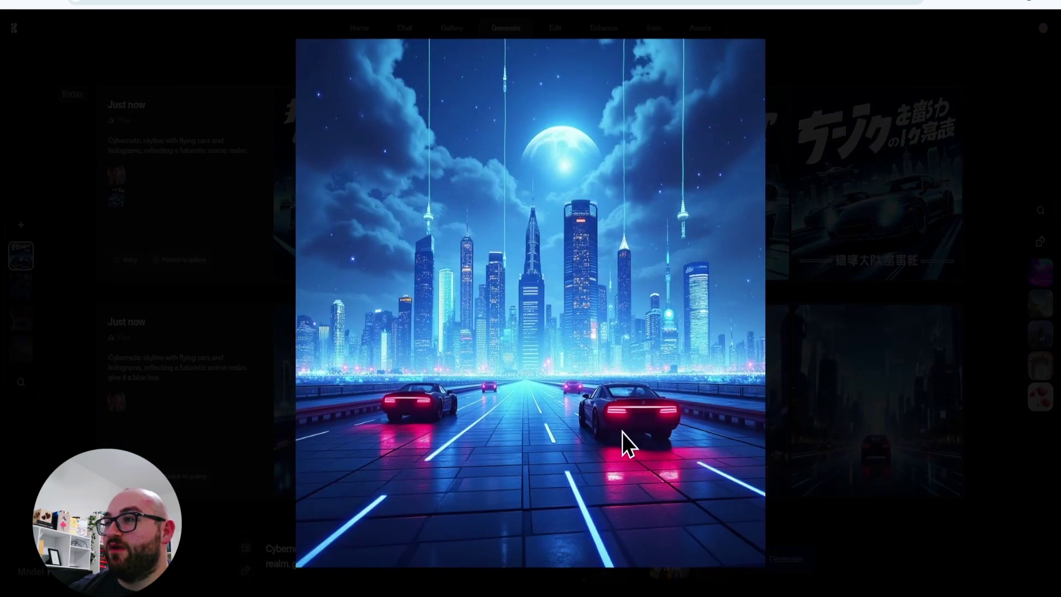
pyautogui.click(823, 402)
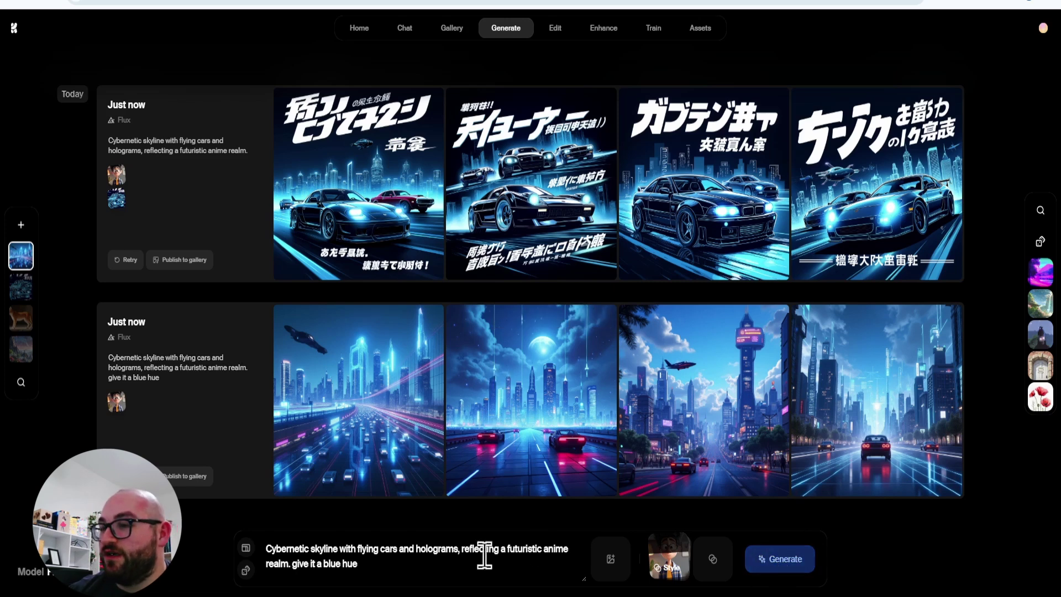
pyautogui.click(771, 559)
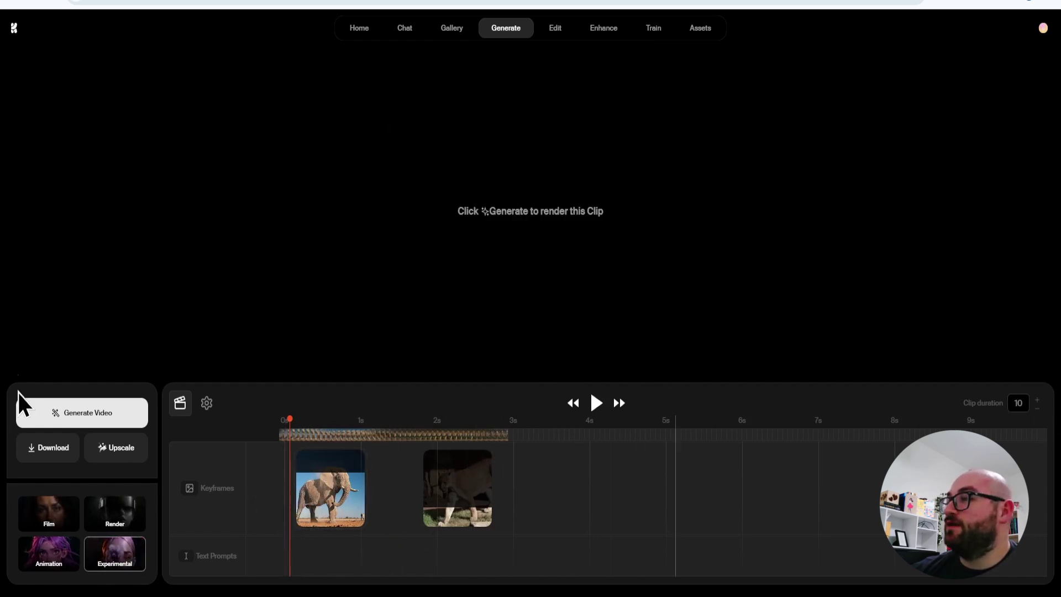
# Step: Cut the clip duration from 10 to 3 seconds, then play and pause the preview
pyautogui.click(1037, 409)
pyautogui.click(1038, 410)
pyautogui.click(1037, 410)
pyautogui.click(1038, 410)
pyautogui.click(1037, 410)
pyautogui.click(1038, 410)
pyautogui.click(1037, 410)
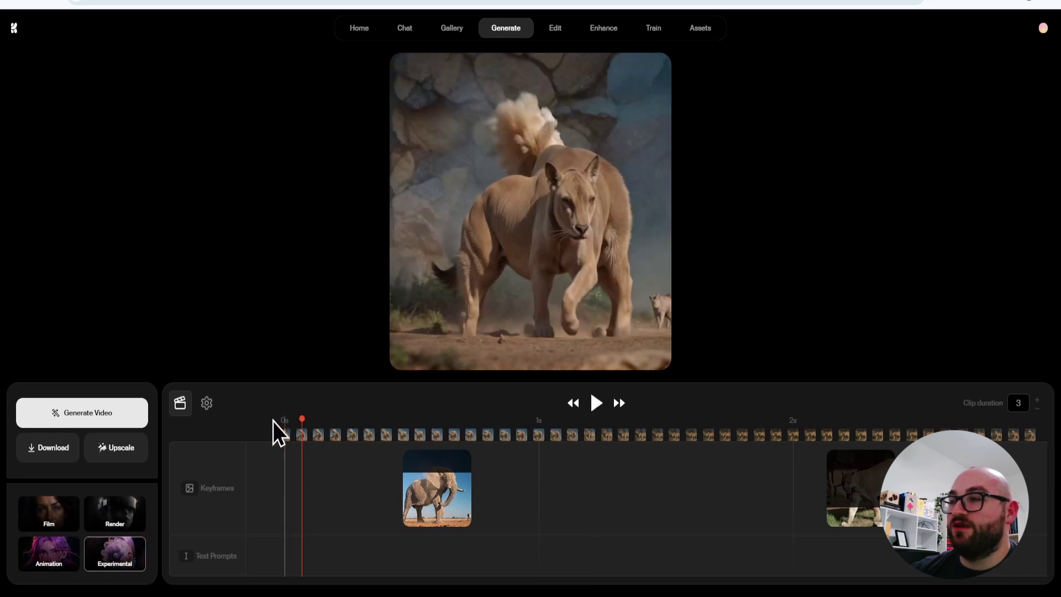
pyautogui.press('space')
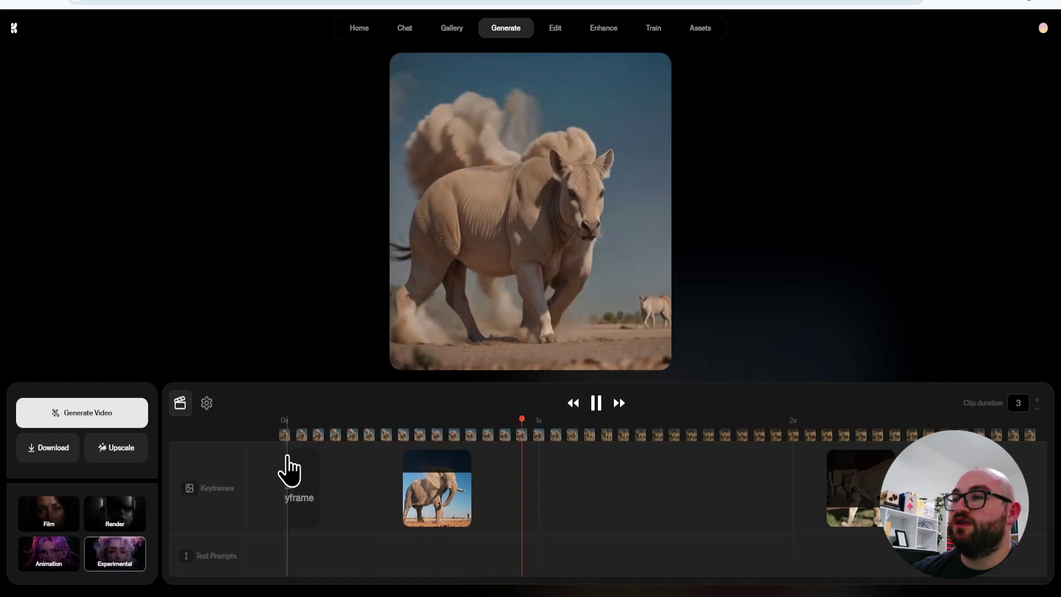
pyautogui.moveTo(444, 527)
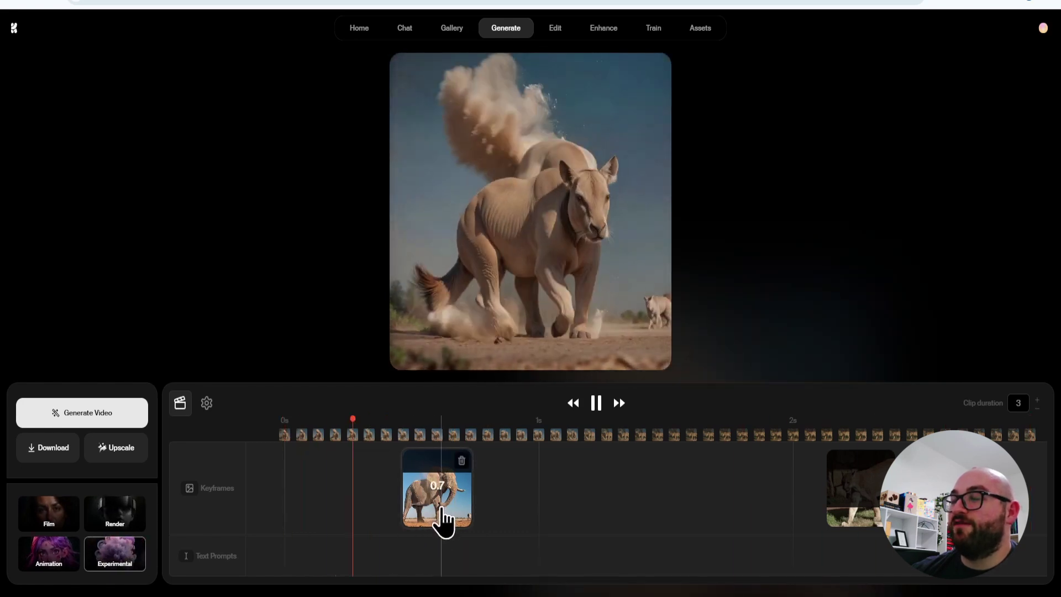
pyautogui.moveTo(666, 492)
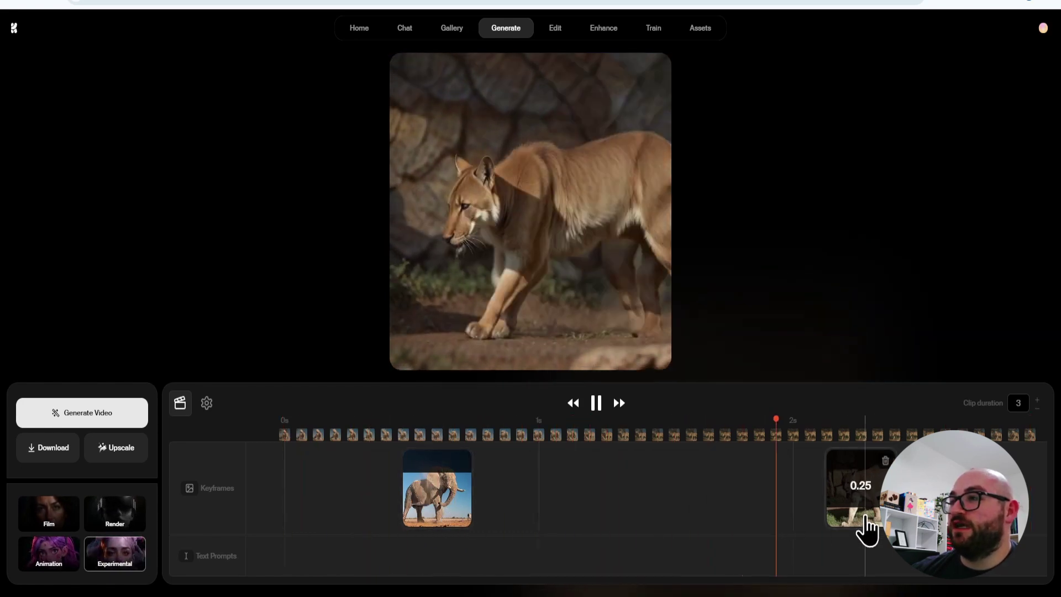
pyautogui.moveTo(450, 478)
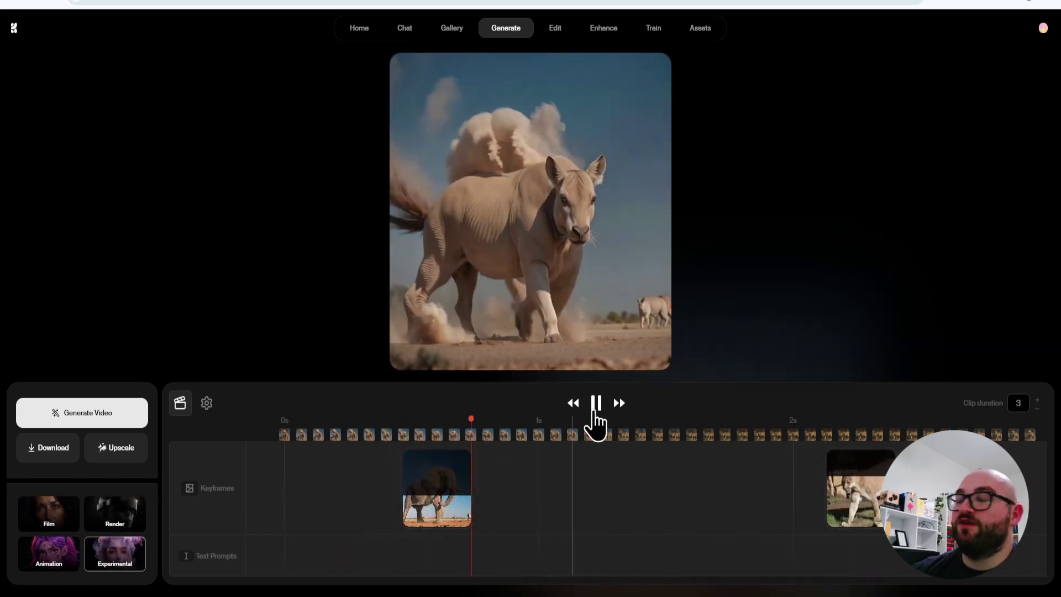
pyautogui.click(596, 403)
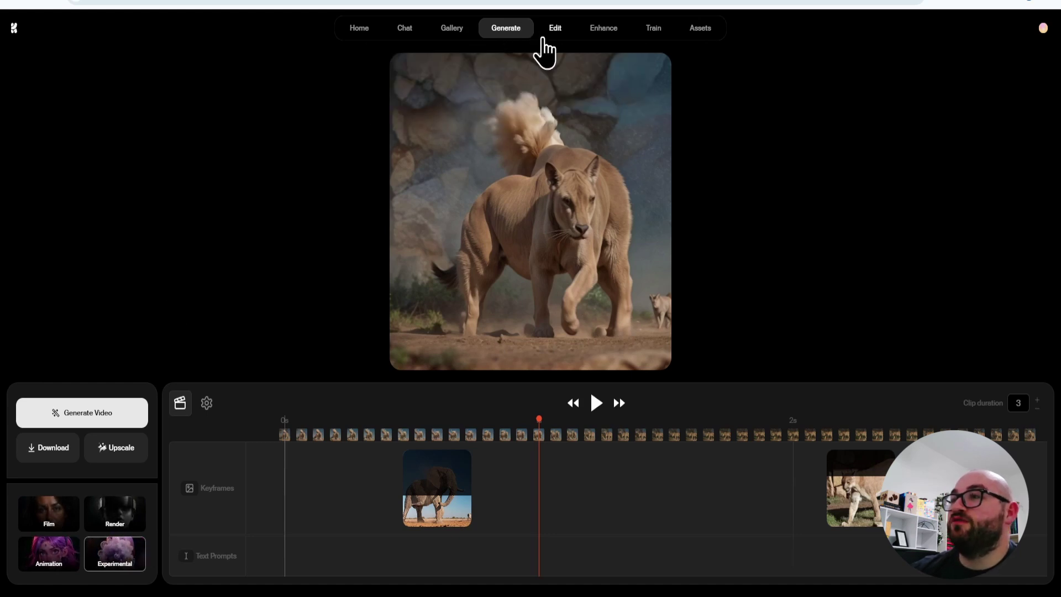
pyautogui.moveTo(513, 33)
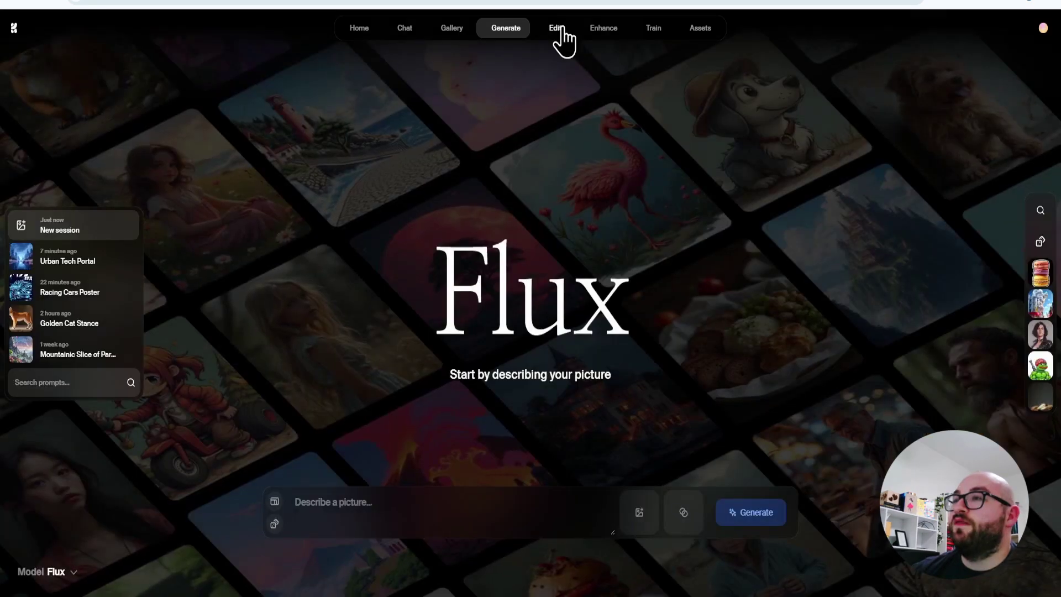
# Step: In Edit, load Blue Bird in Flight and regenerate its top-left head region with a wolf/husky prompt
pyautogui.click(557, 31)
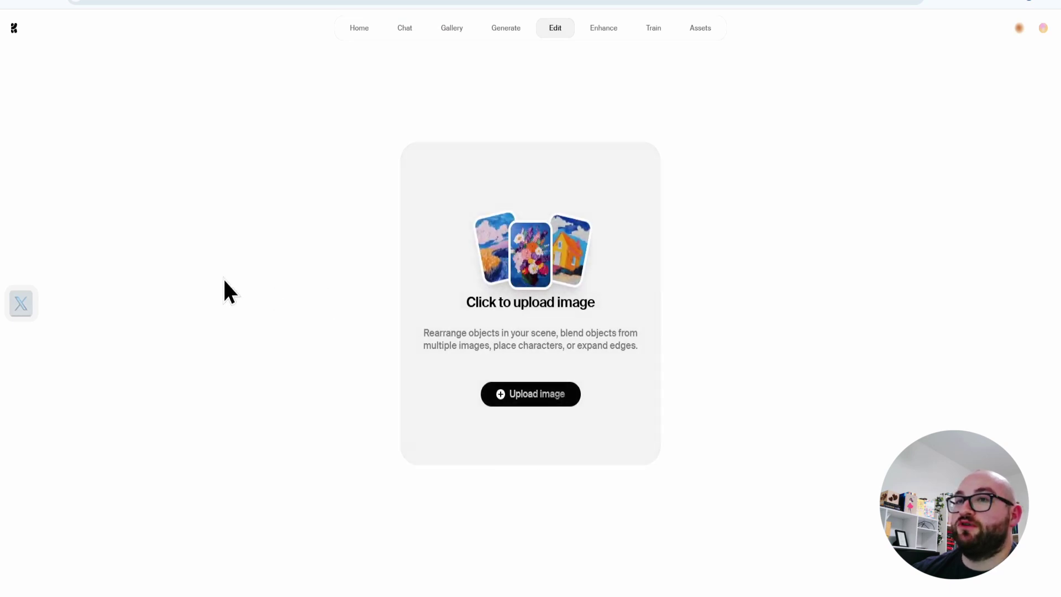
pyautogui.click(27, 307)
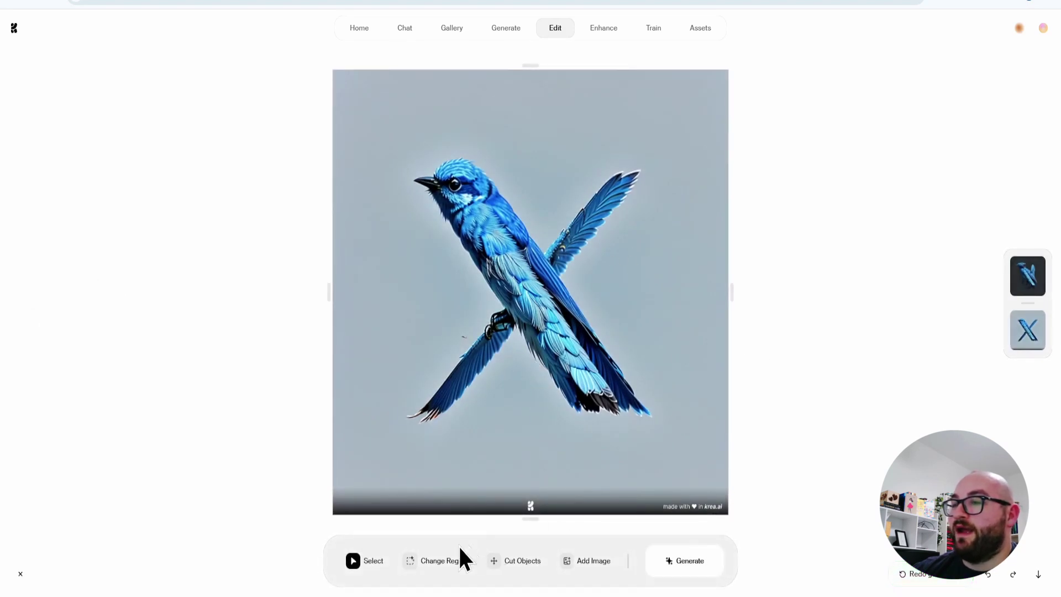
pyautogui.click(434, 575)
pyautogui.moveTo(405, 145); pyautogui.dragTo(498, 220)
pyautogui.write('husky')
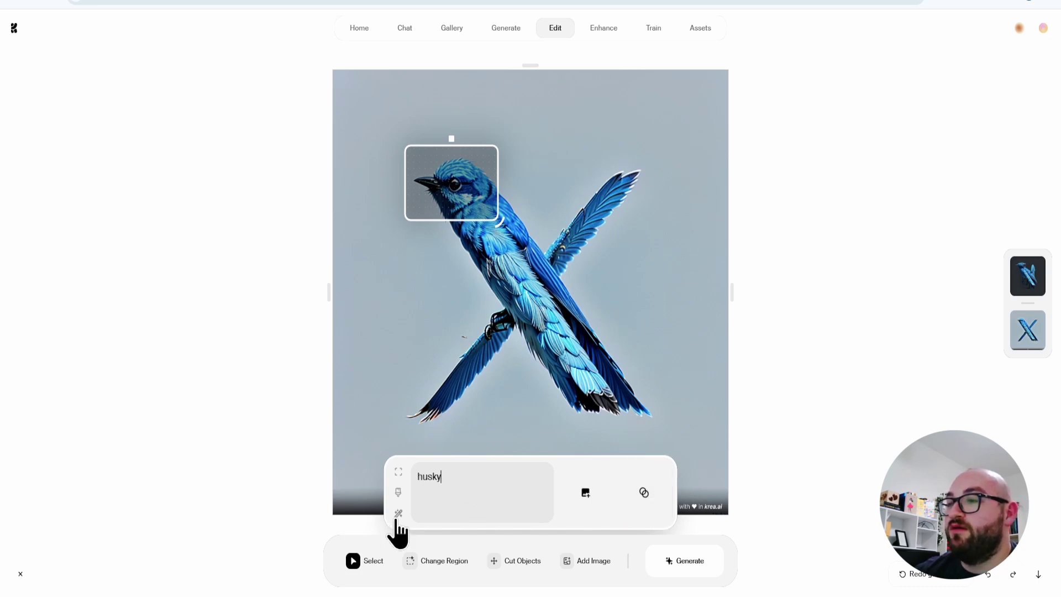
pyautogui.click(399, 472)
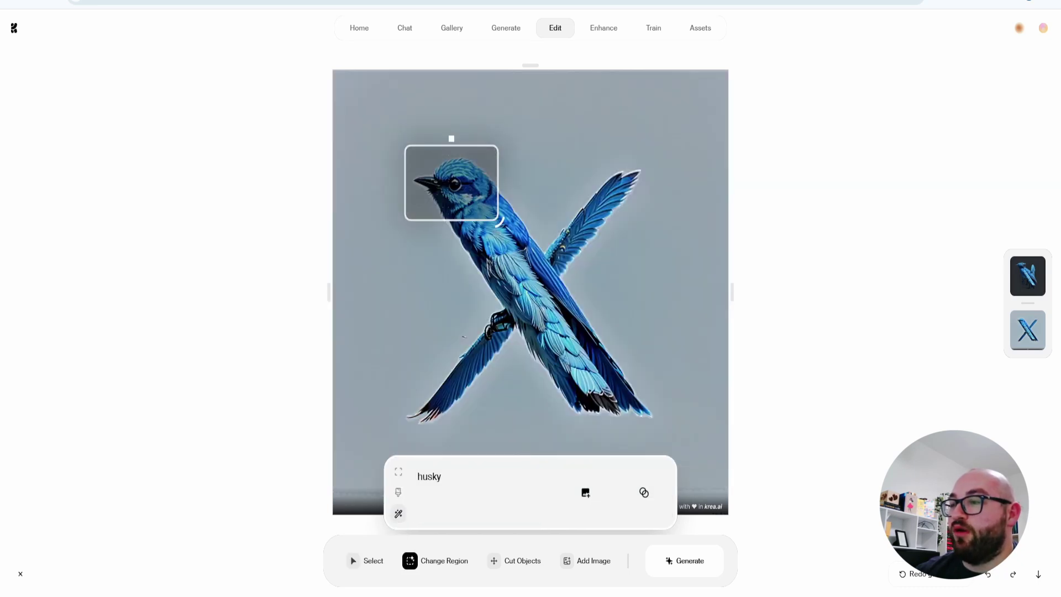
pyautogui.click(436, 467)
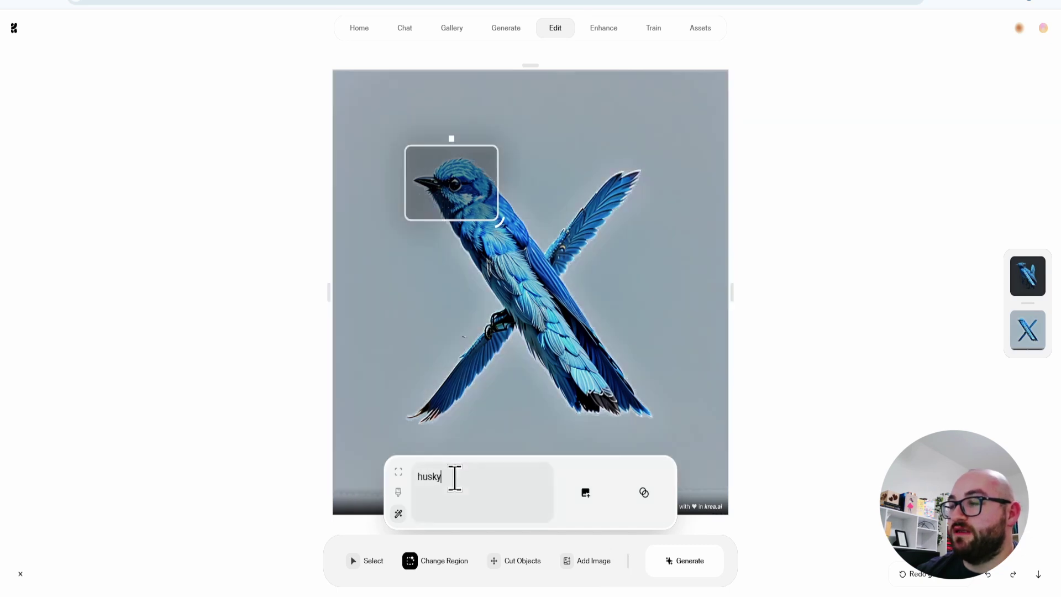
pyautogui.press('Return')
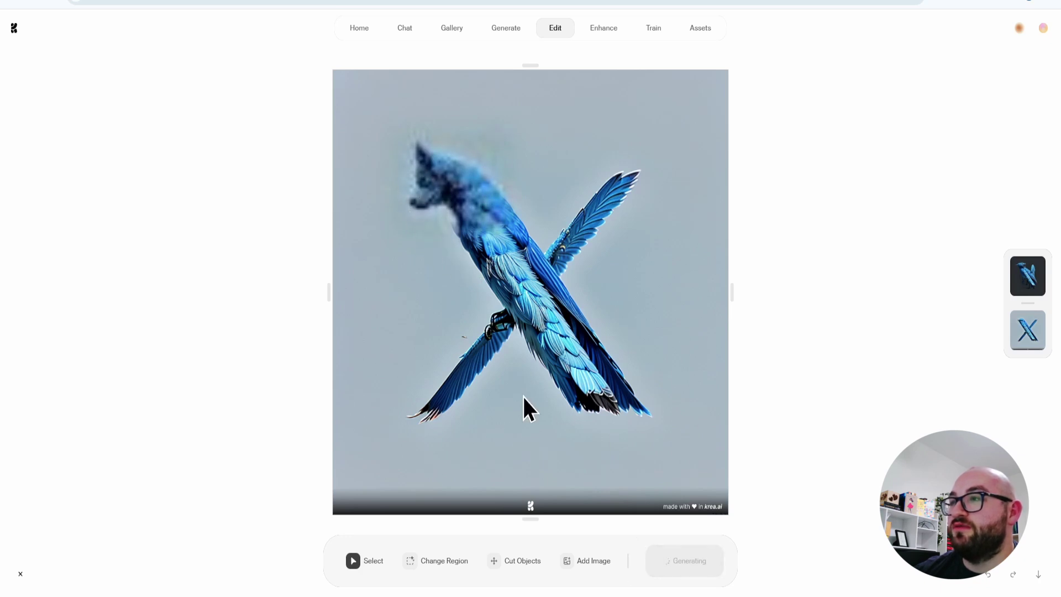
# Step: Cut out the wolf-headed bird, move it aside, and delete the grey background layer
pyautogui.click(520, 563)
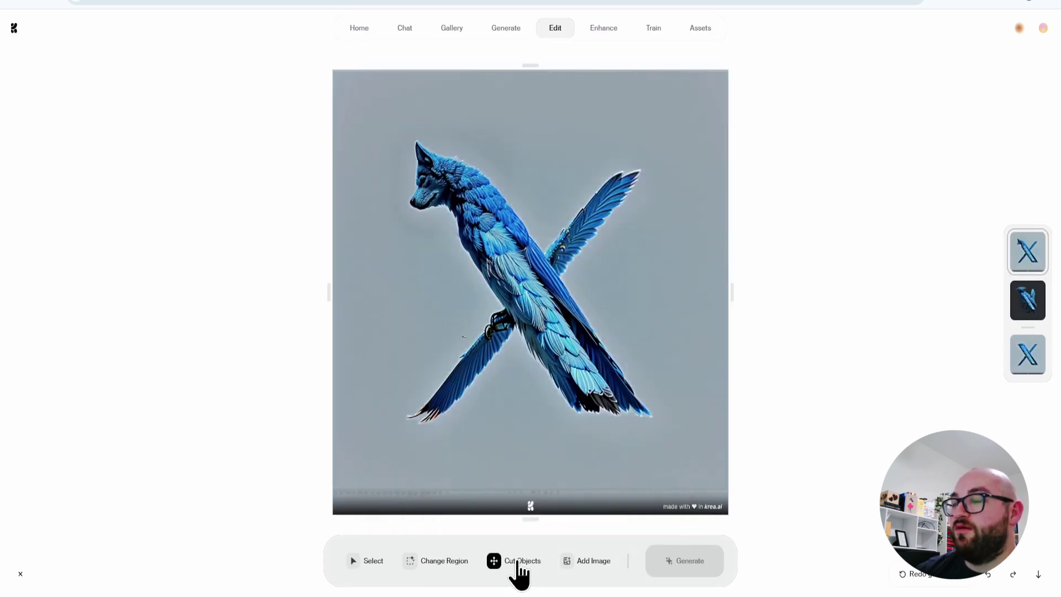
pyautogui.click(458, 371)
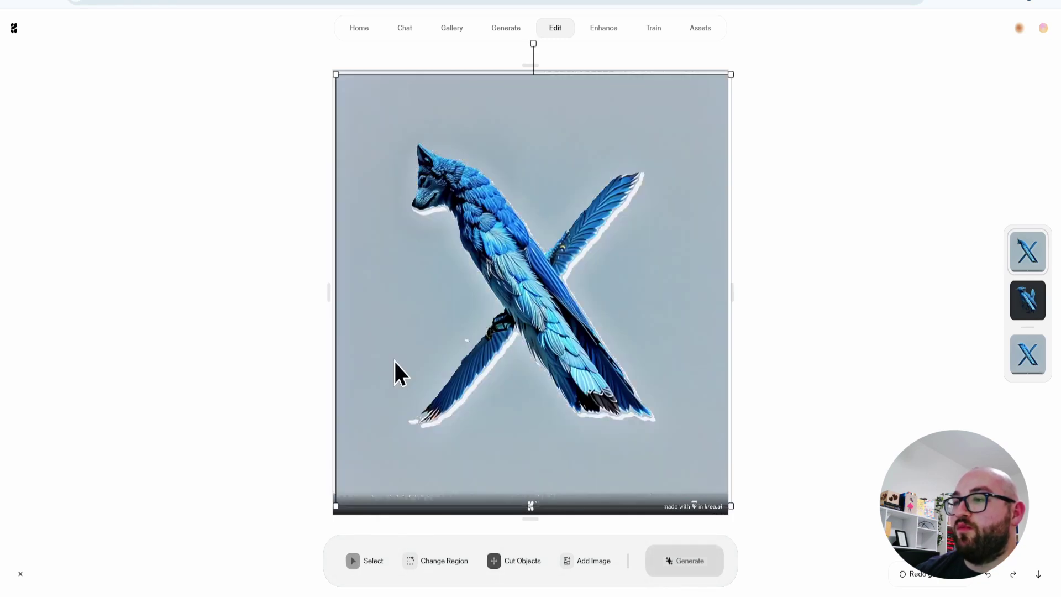
pyautogui.click(506, 560)
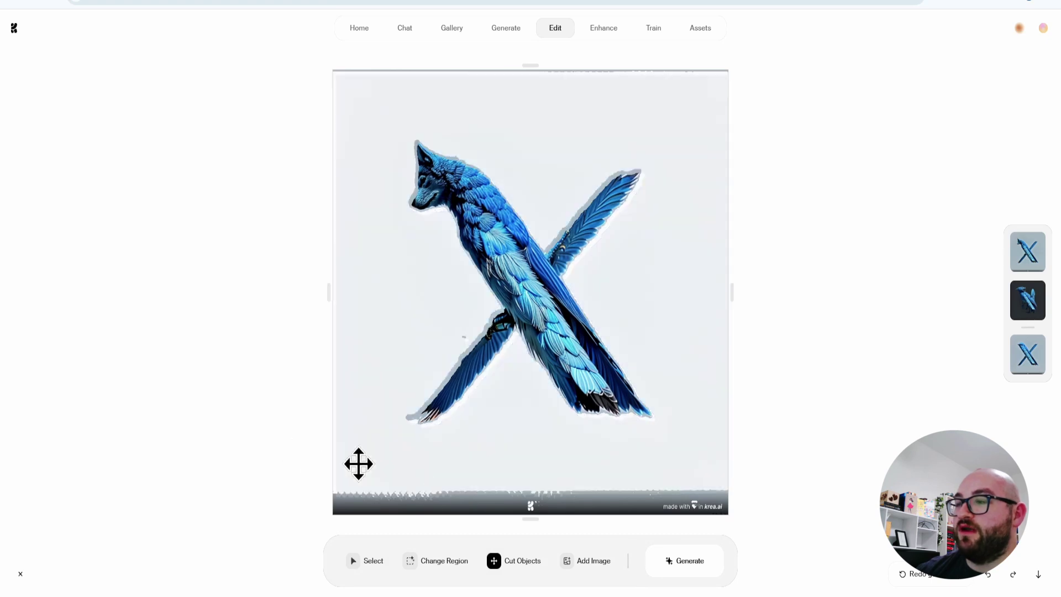
pyautogui.click(354, 561)
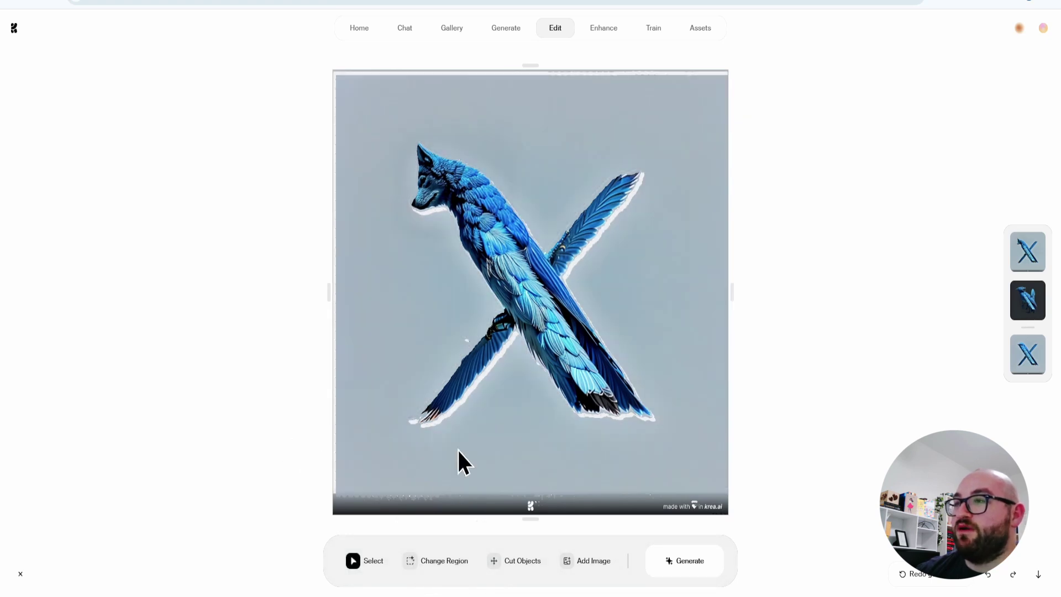
pyautogui.moveTo(466, 213); pyautogui.dragTo(214, 380)
pyautogui.press('Delete')
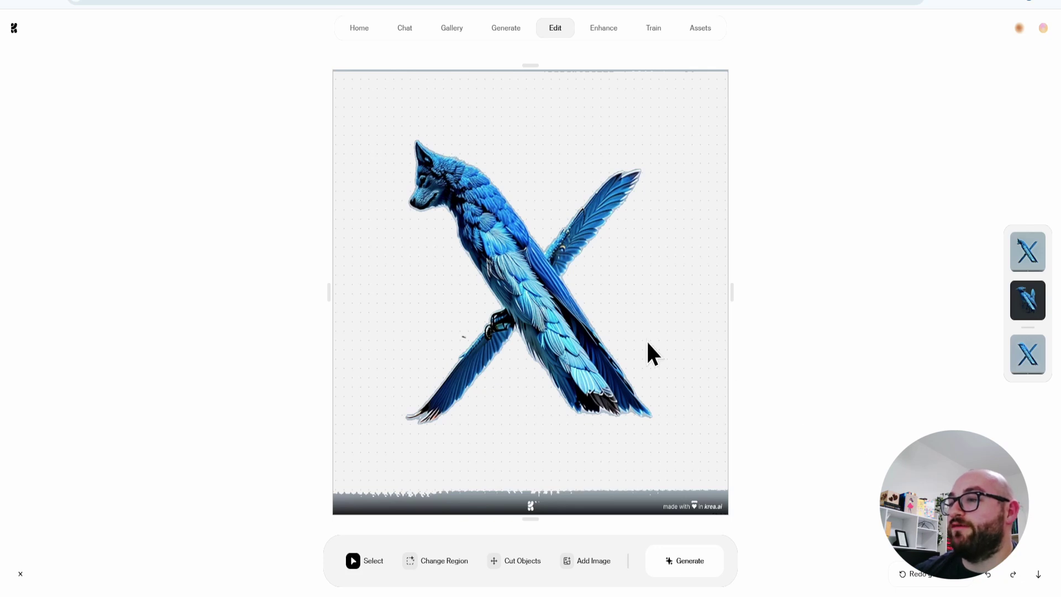
# Step: Load the puffer-jacket photo into Enhance and start an 8x upscale with Upscaling settings expanded
pyautogui.click(449, 571)
pyautogui.click(595, 30)
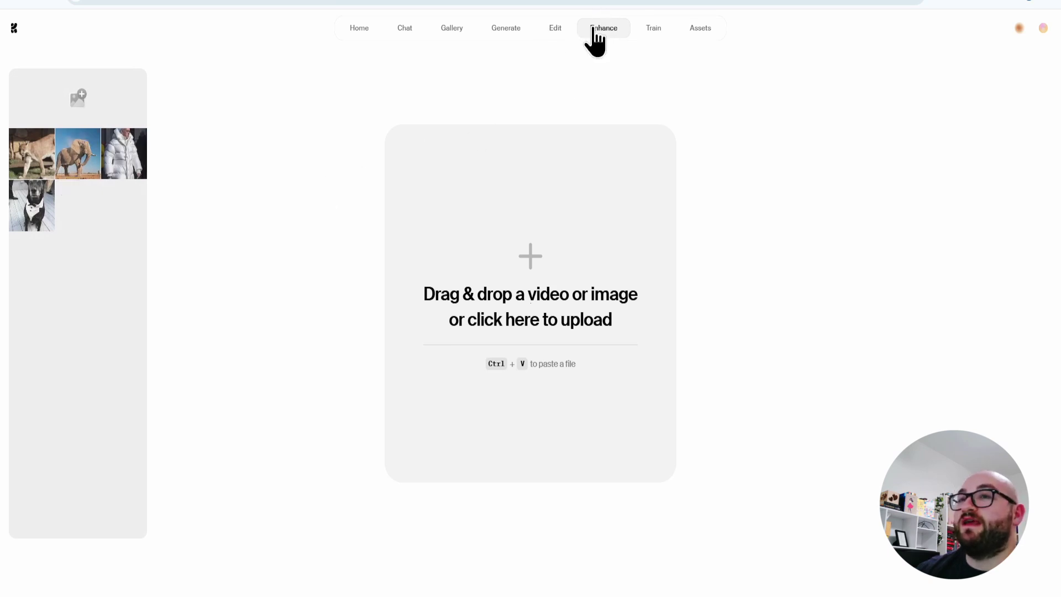
pyautogui.click(136, 155)
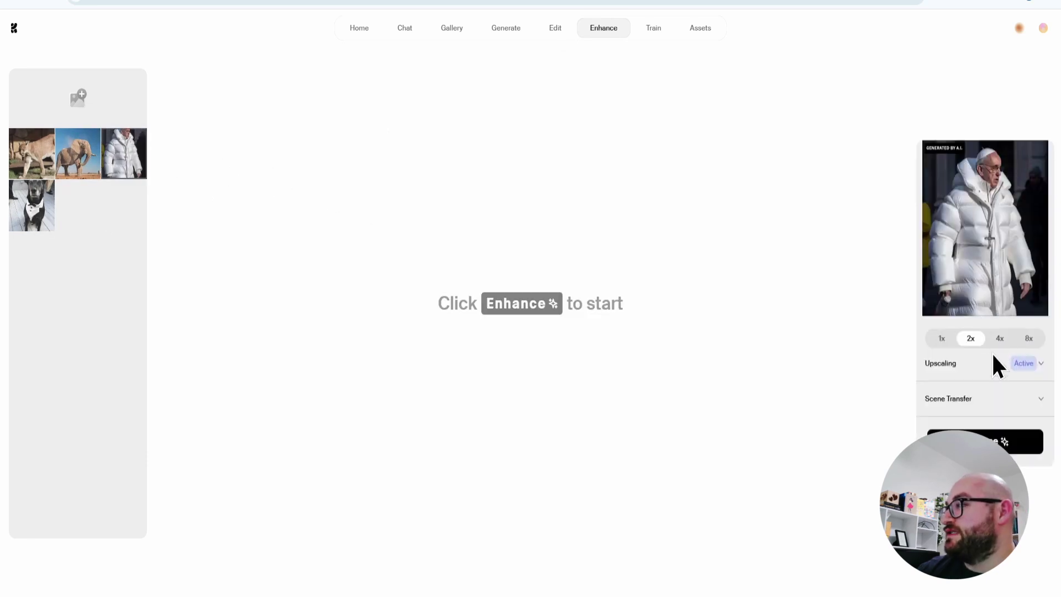
pyautogui.click(1028, 338)
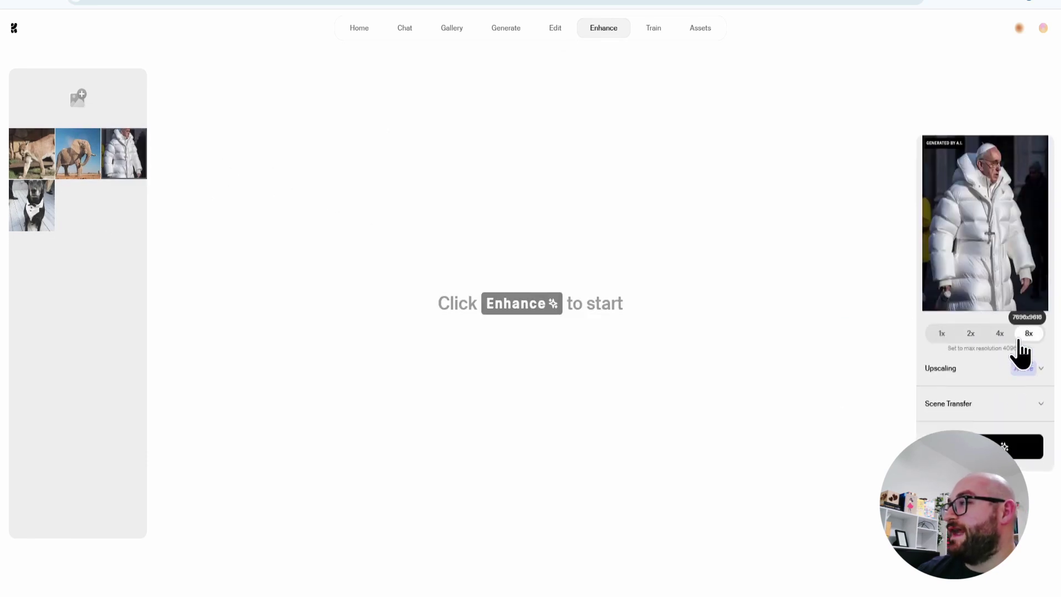
pyautogui.moveTo(1023, 338)
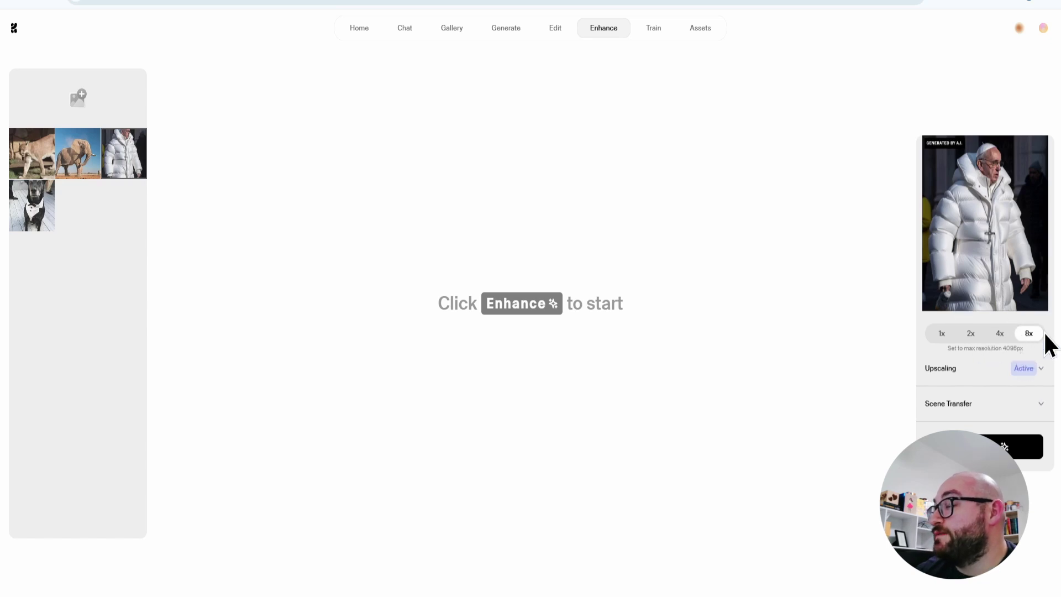
pyautogui.click(1047, 367)
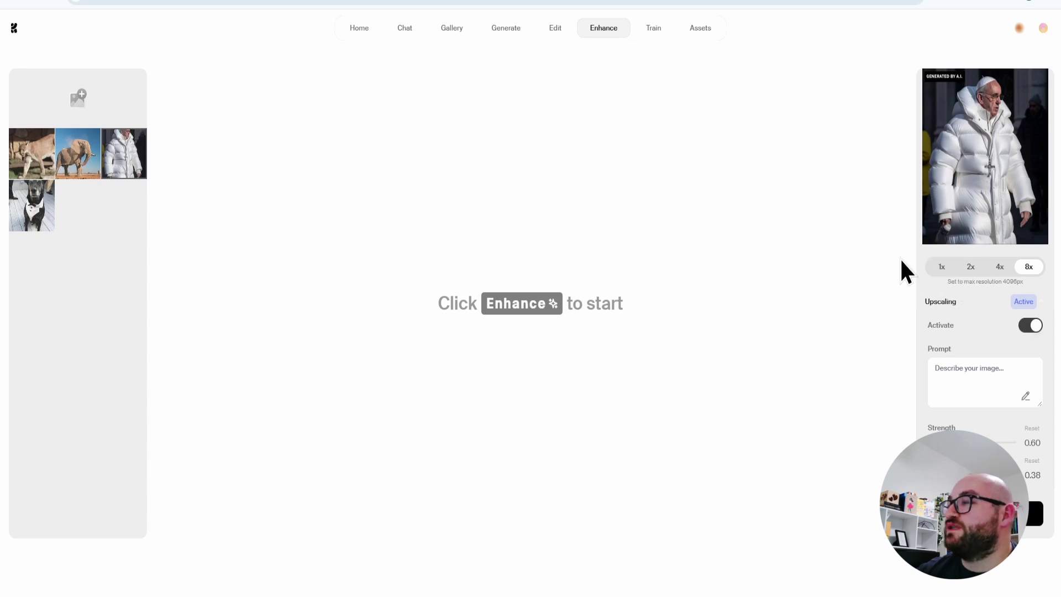
pyautogui.click(1033, 513)
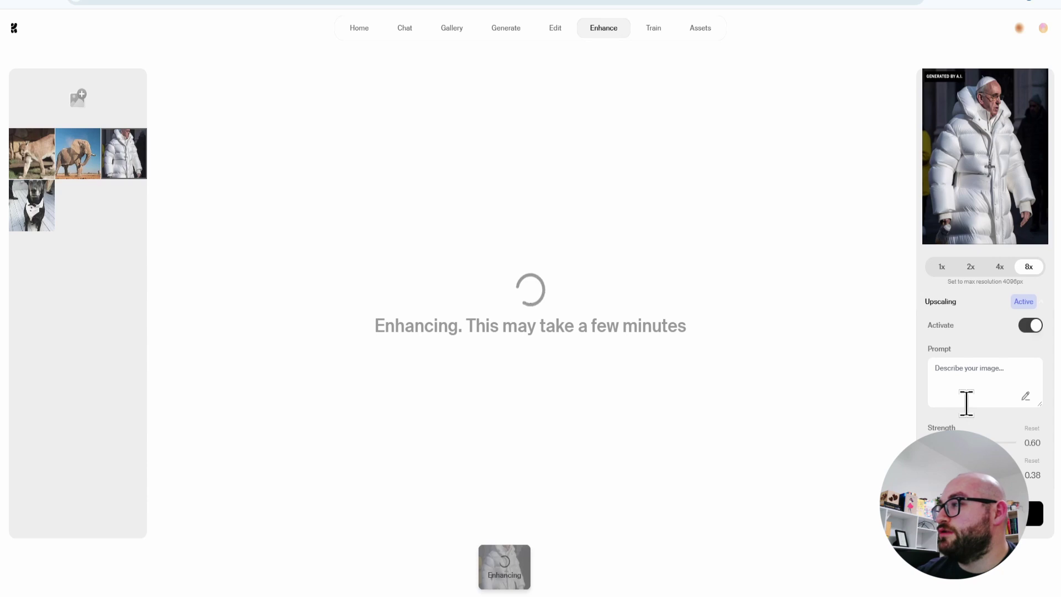
pyautogui.scroll(-2, 966, 403)
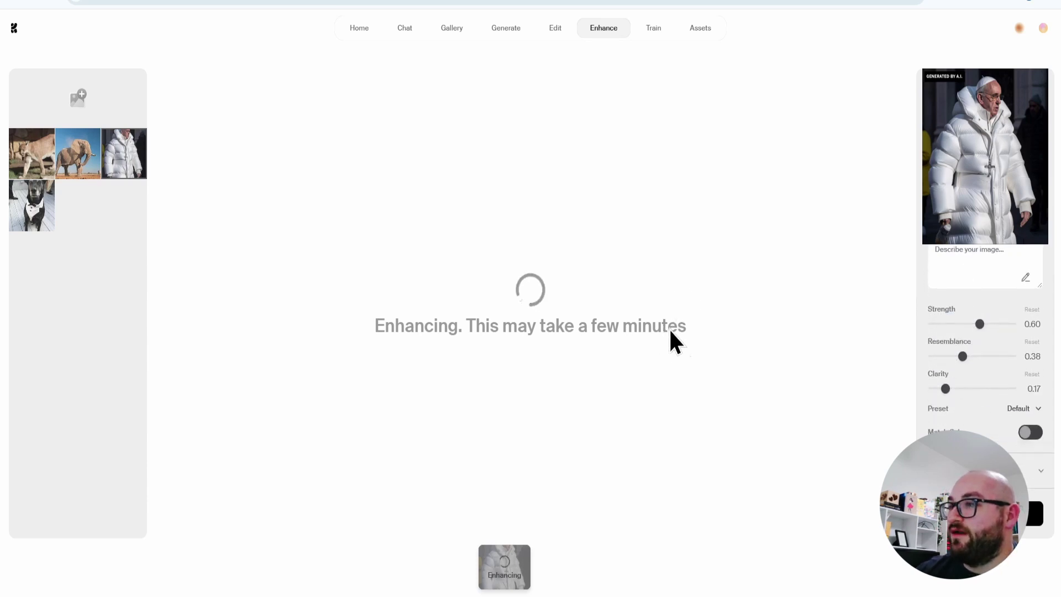
pyautogui.scroll(-3, 1021, 327)
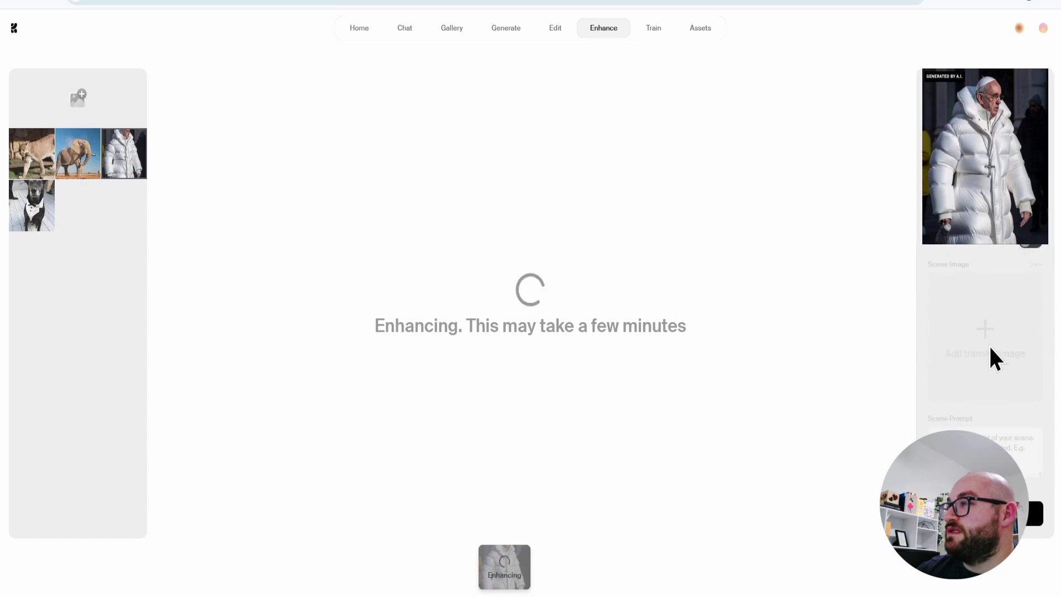
# Step: Run a second enhancement with Scene Transfer on, using the tuxedo dog photo as transfer image
pyautogui.scroll(1, 985, 350)
pyautogui.click(1028, 305)
pyautogui.click(967, 339)
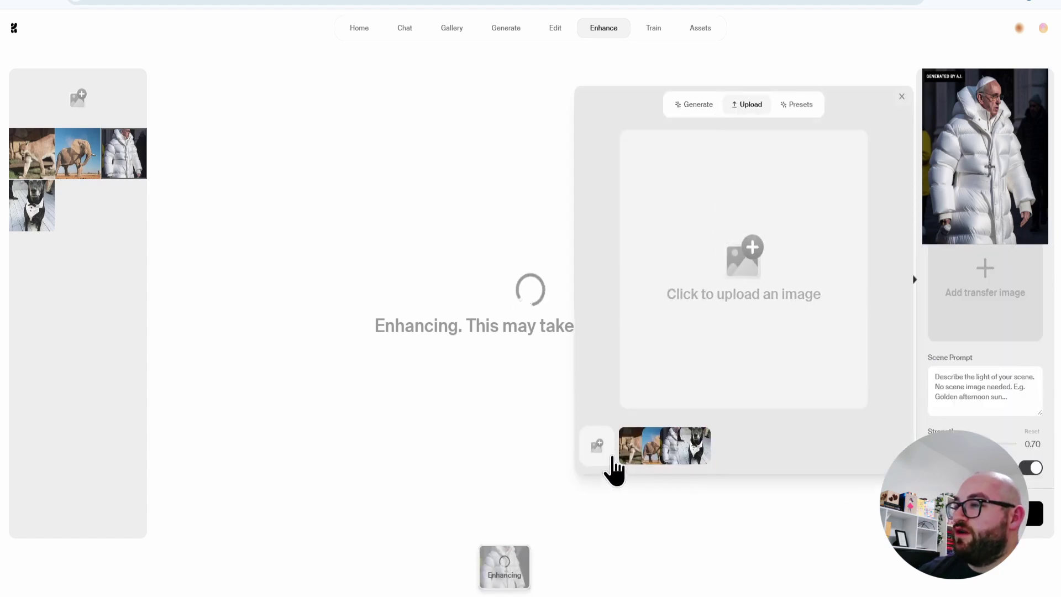
pyautogui.click(694, 464)
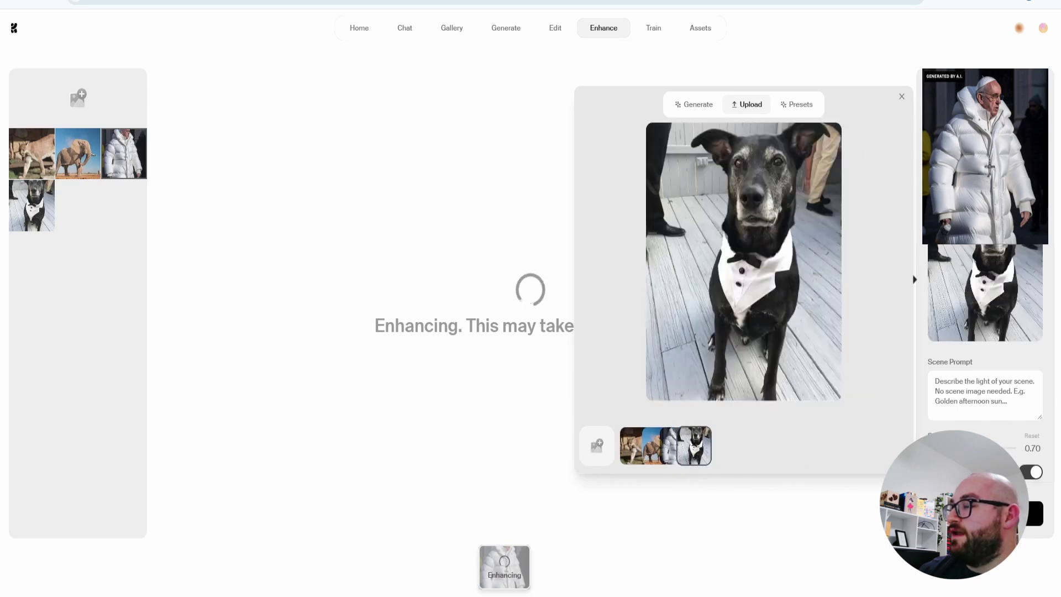
pyautogui.scroll(-1, 1039, 489)
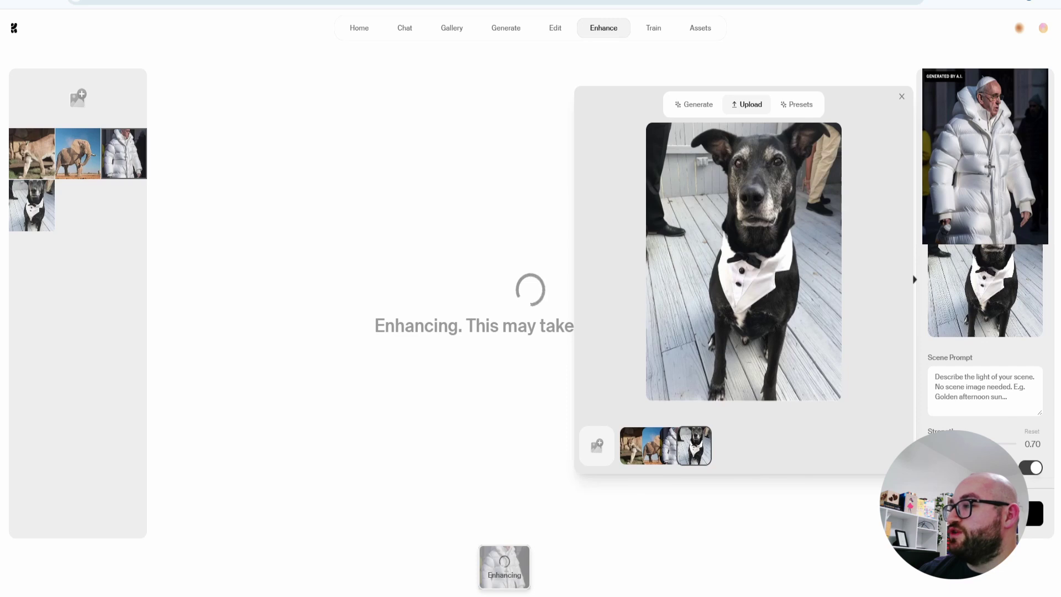
pyautogui.click(1033, 514)
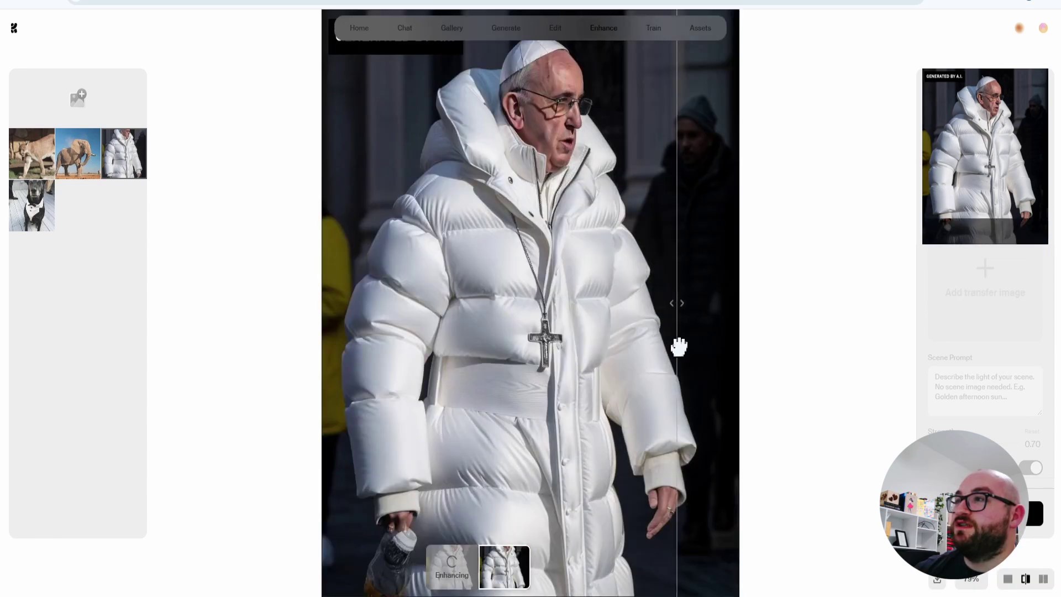
# Step: Sweep the before/after divider across the 8x upscale, including around the face, to compare with the original
pyautogui.moveTo(682, 347); pyautogui.dragTo(322, 376)
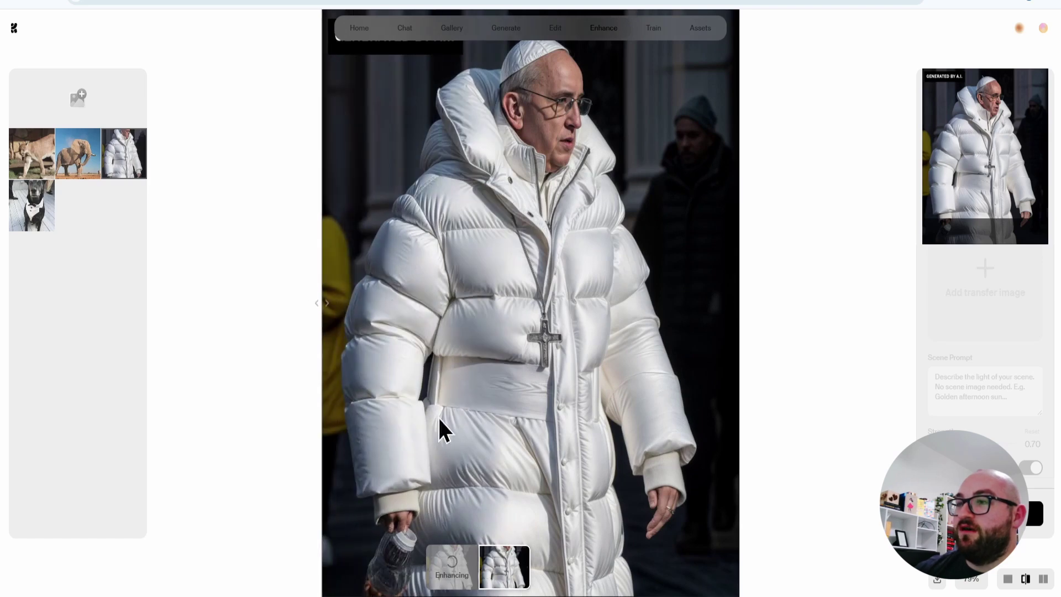
pyautogui.moveTo(316, 359); pyautogui.dragTo(487, 496)
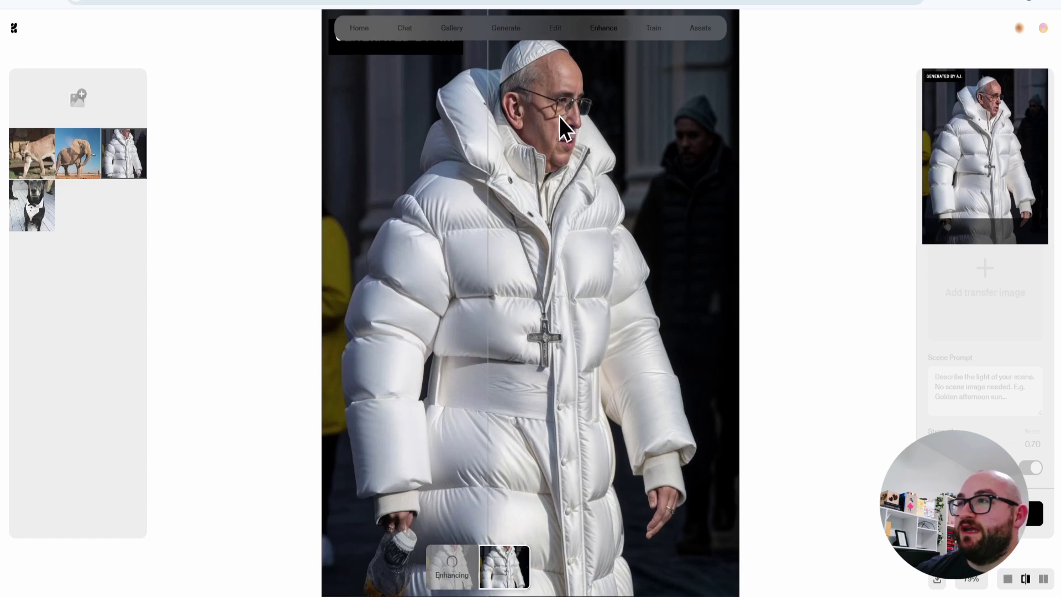
pyautogui.moveTo(545, 232); pyautogui.dragTo(522, 462)
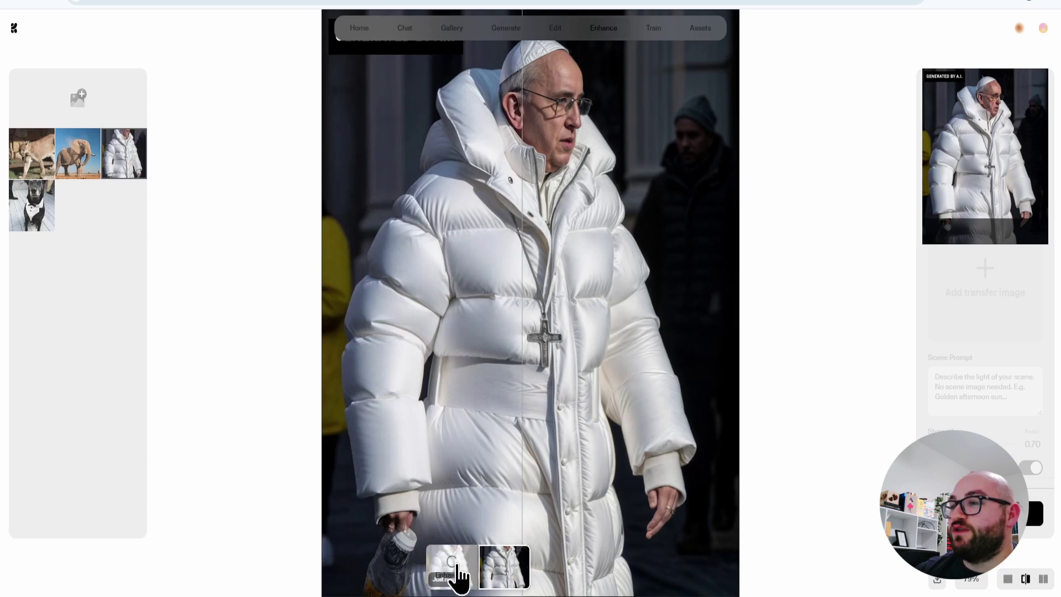
pyautogui.click(452, 566)
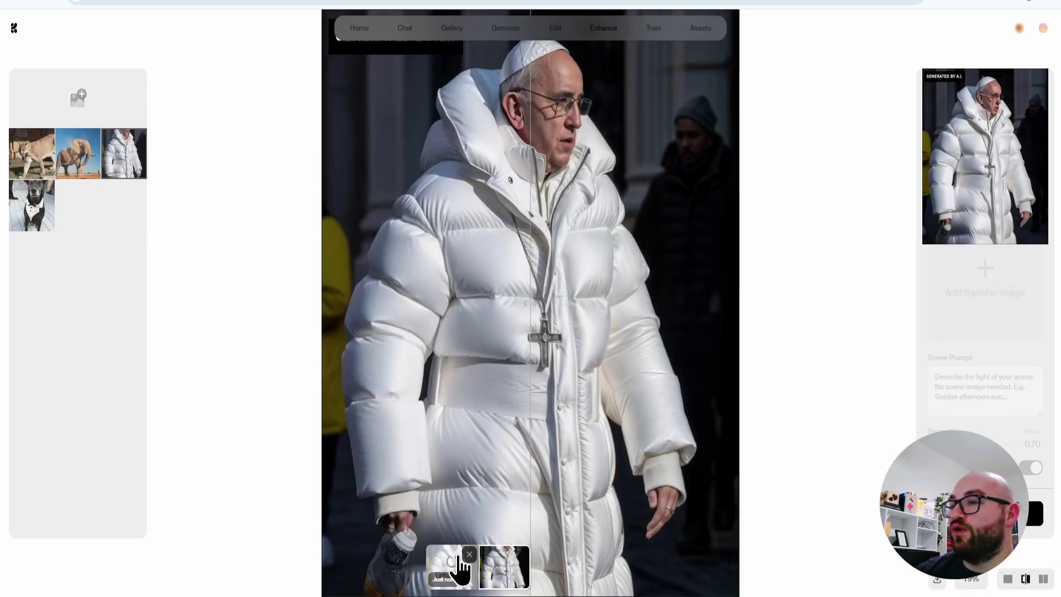
# Step: Compare the scene-transfer result's wooden-plank background and lighting against the original, then select the Scene Prompt box
pyautogui.click(452, 566)
pyautogui.moveTo(258, 423); pyautogui.dragTo(544, 416)
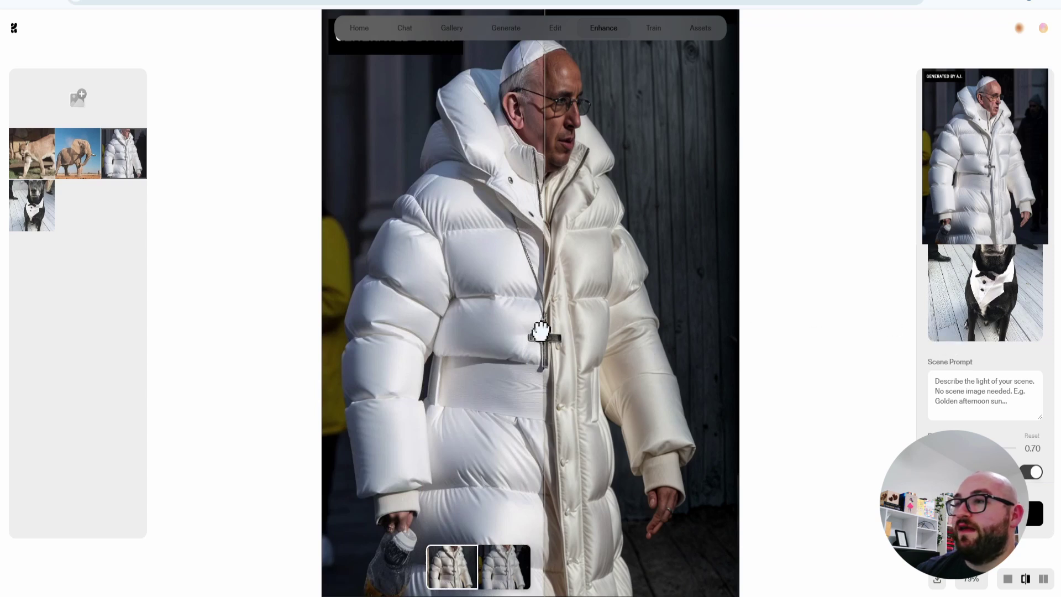
pyautogui.moveTo(541, 330); pyautogui.dragTo(376, 346)
pyautogui.moveTo(484, 340); pyautogui.dragTo(511, 345)
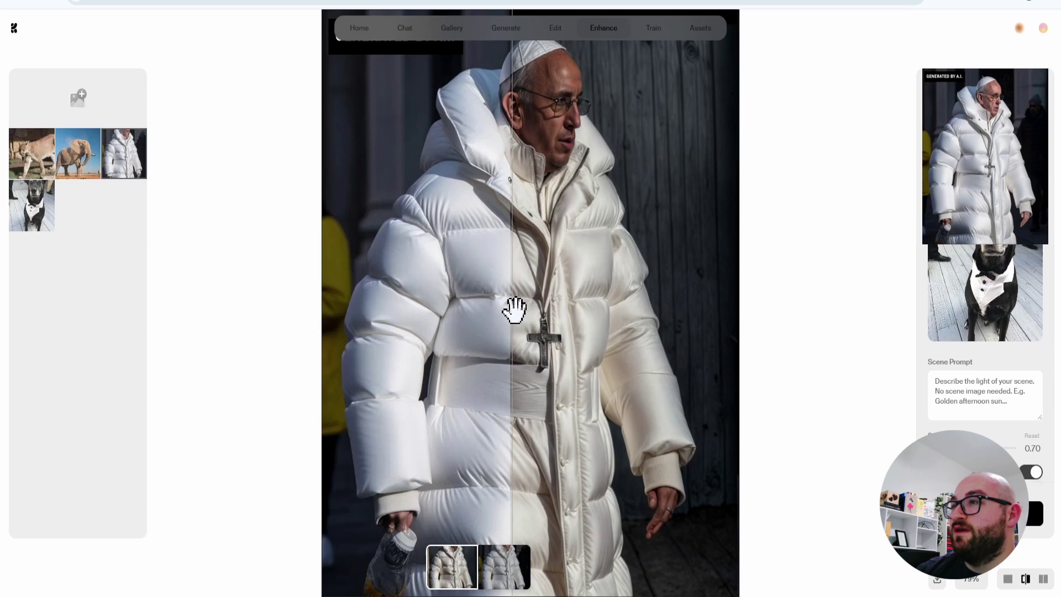
pyautogui.moveTo(514, 309); pyautogui.dragTo(521, 315)
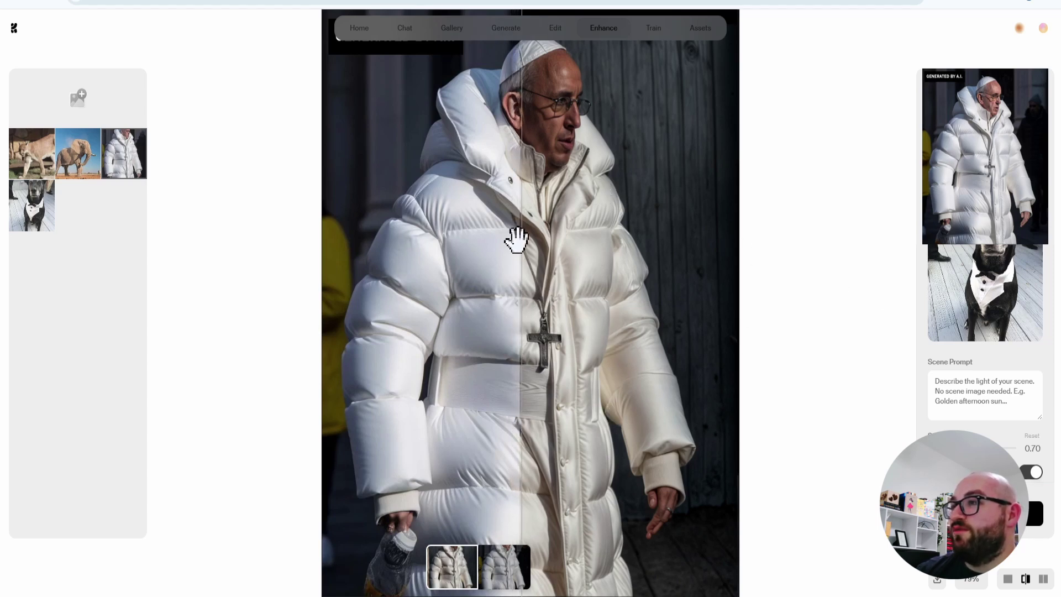
pyautogui.moveTo(517, 243); pyautogui.dragTo(551, 382)
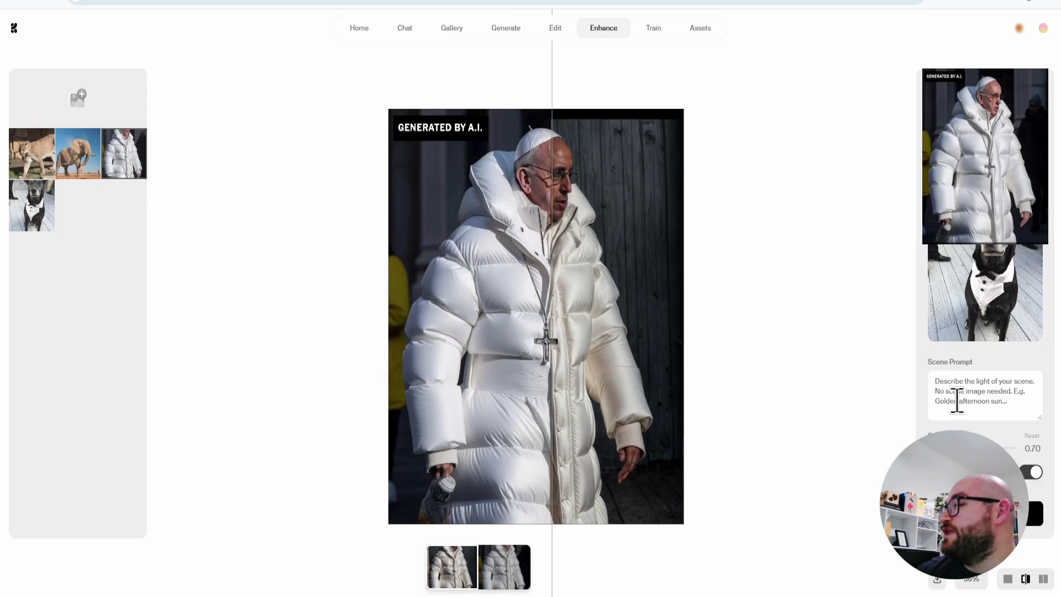
pyautogui.click(937, 411)
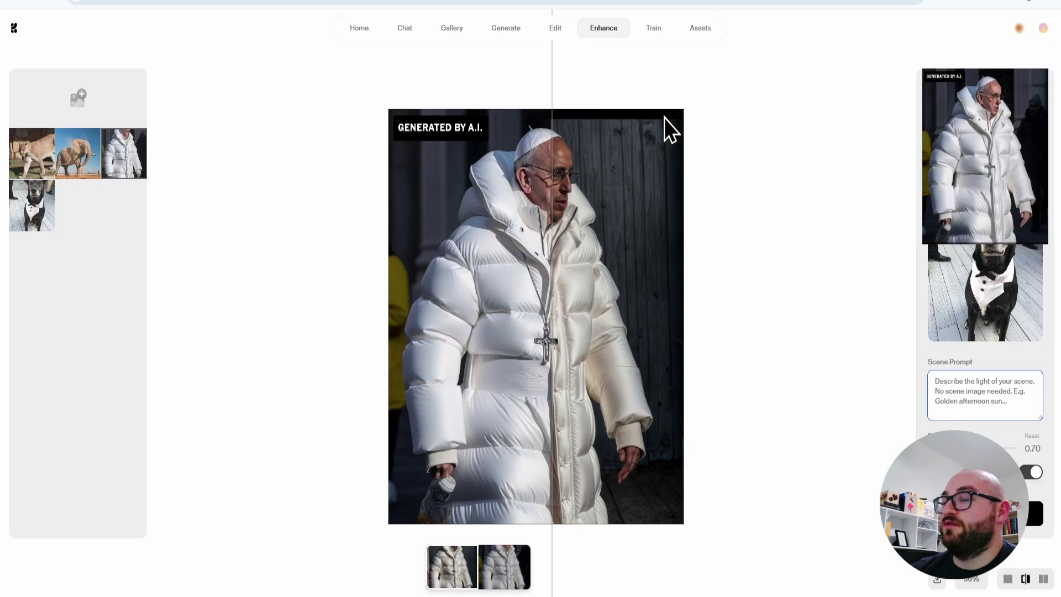
# Step: Preview the Dog Portraits training images in Train, including the rug and tuxedo dog photos
pyautogui.click(653, 34)
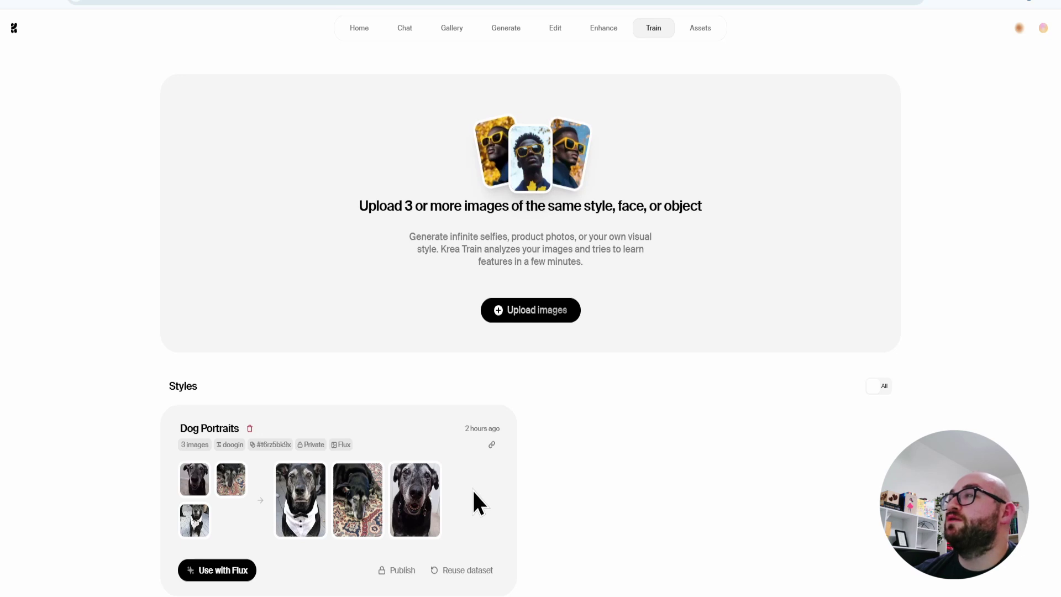
pyautogui.click(424, 501)
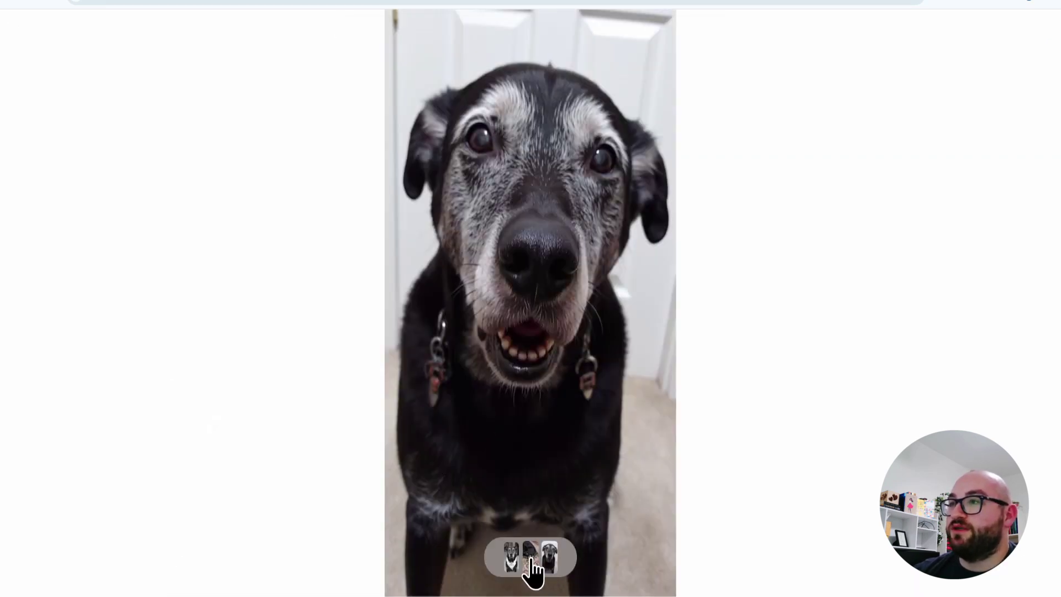
pyautogui.click(530, 558)
pyautogui.click(512, 558)
pyautogui.click(213, 387)
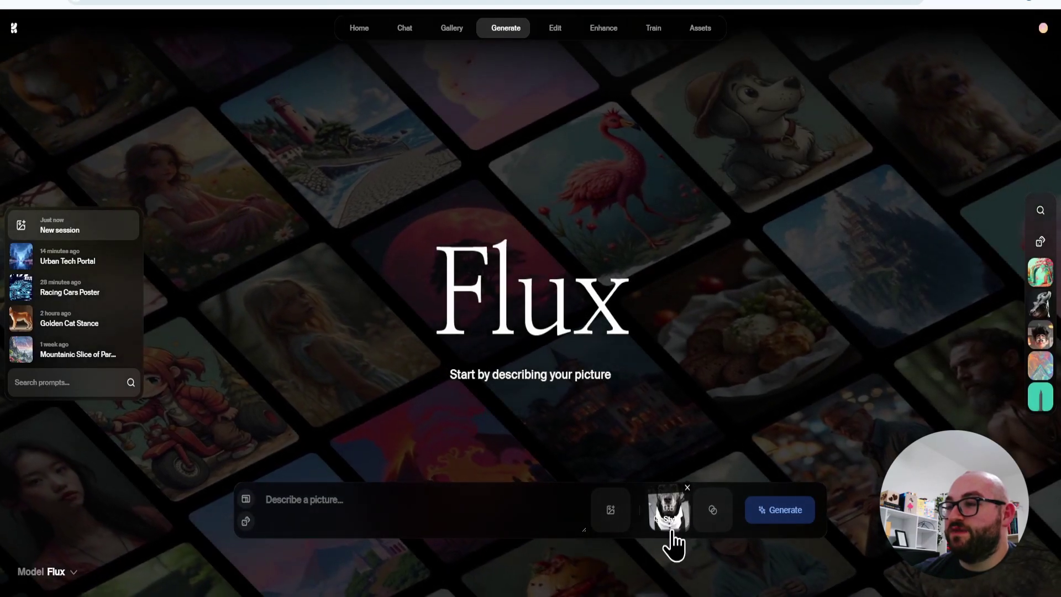
# Step: Generate four Flux images from the prompt 'put doogan on an airplane' with the dog style attached
pyautogui.write('p')
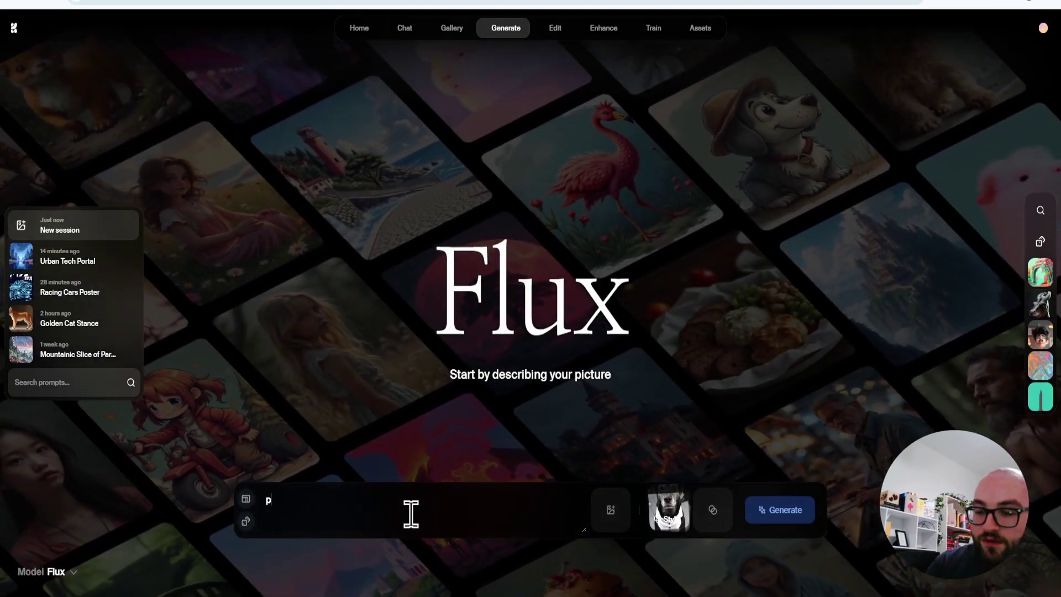
pyautogui.write('ut doogan')
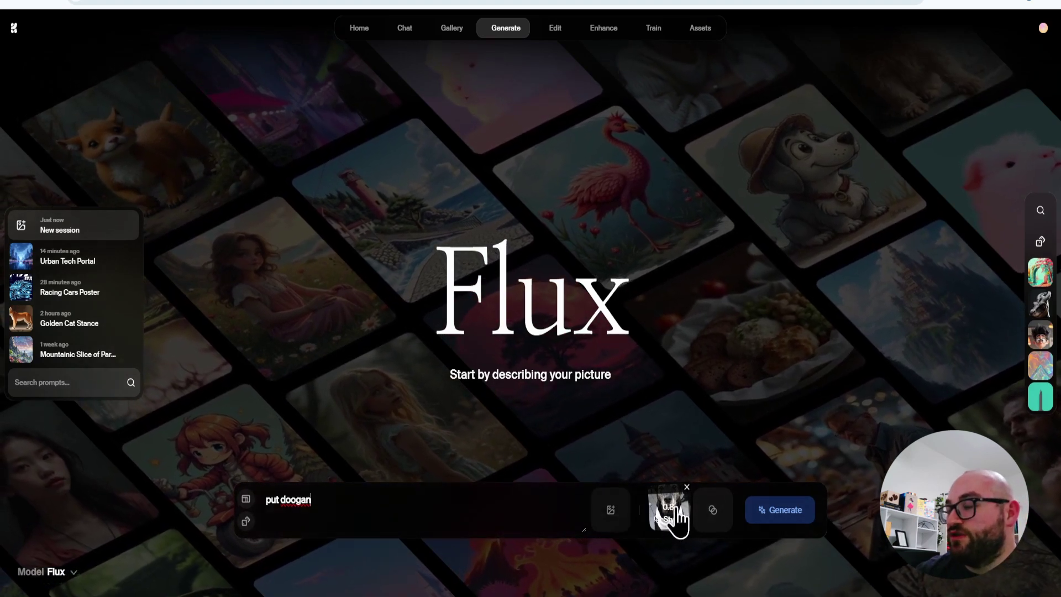
pyautogui.moveTo(660, 524)
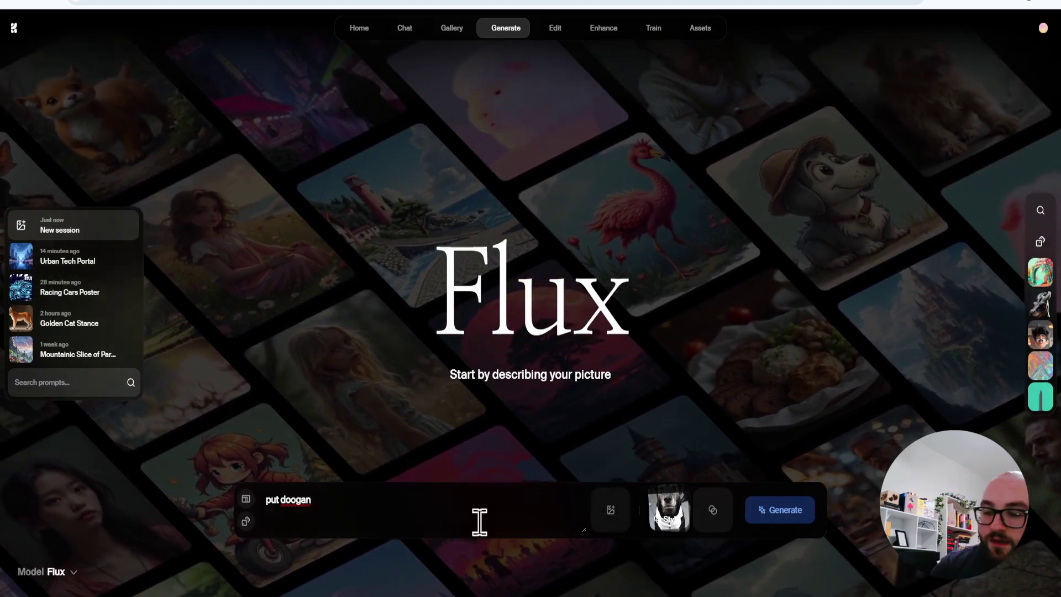
pyautogui.write('on an airplane')
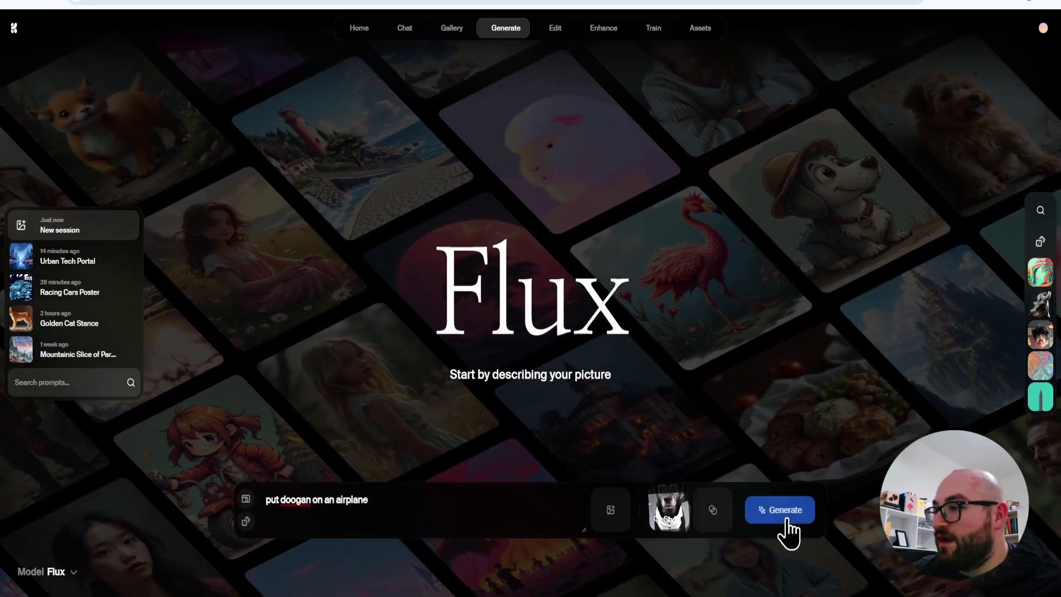
pyautogui.click(782, 517)
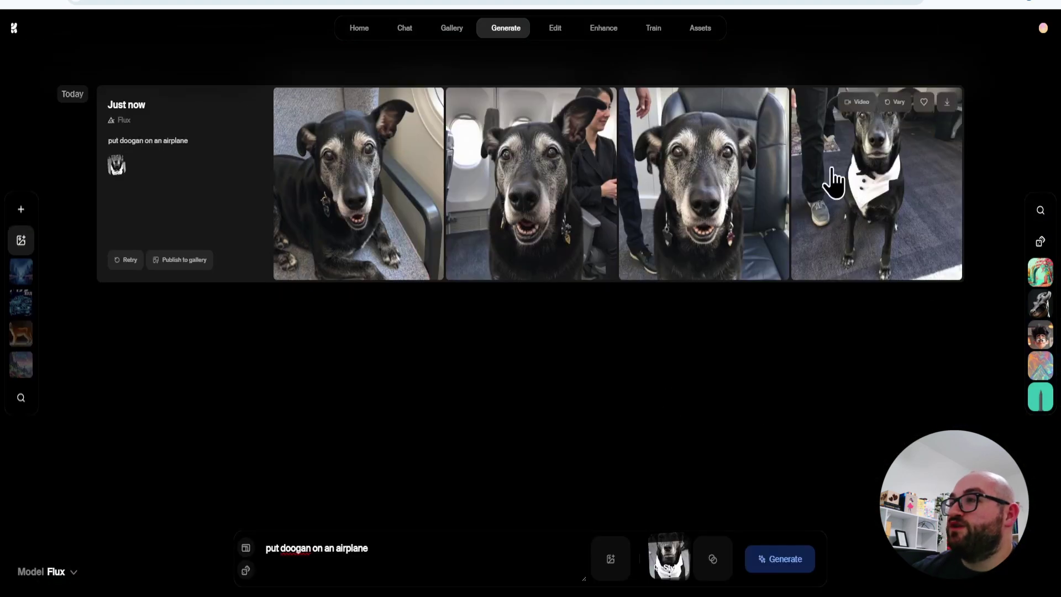
pyautogui.moveTo(753, 223)
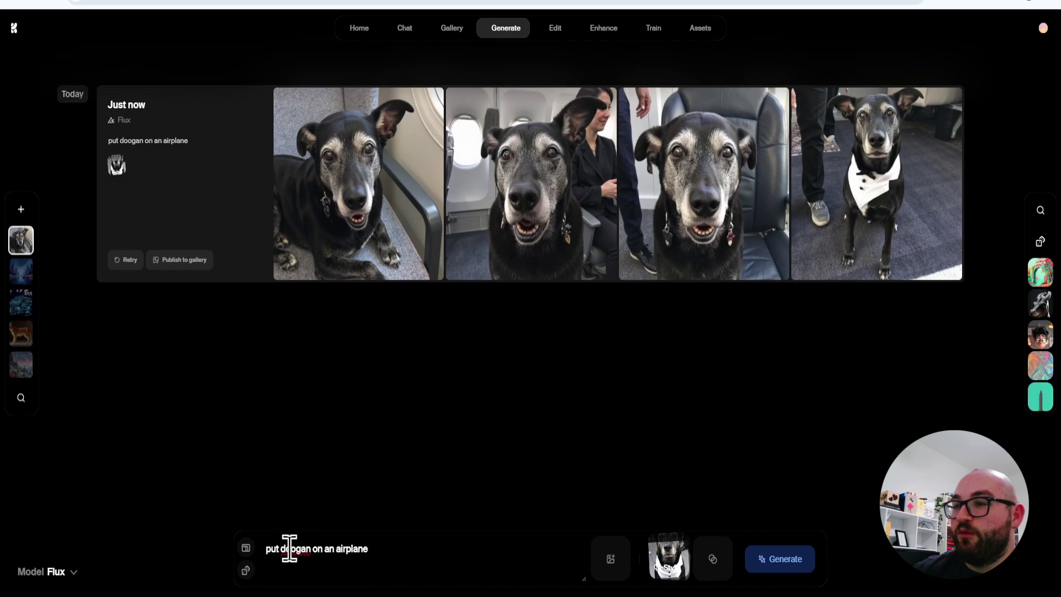
# Step: Open the video generation page, briefly visit Train, and come back to Video
pyautogui.moveTo(540, 58)
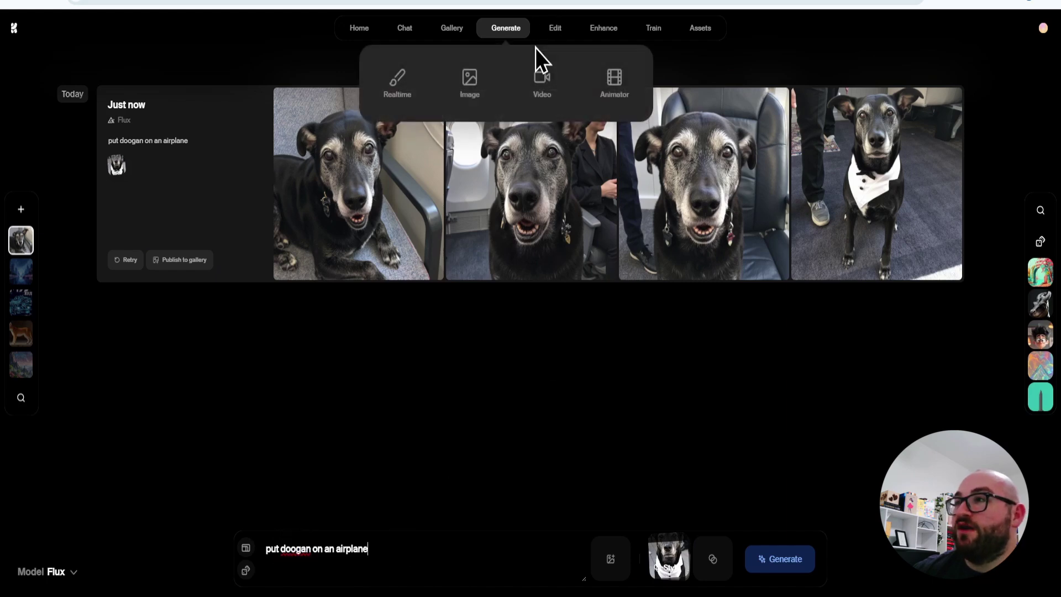
pyautogui.click(541, 93)
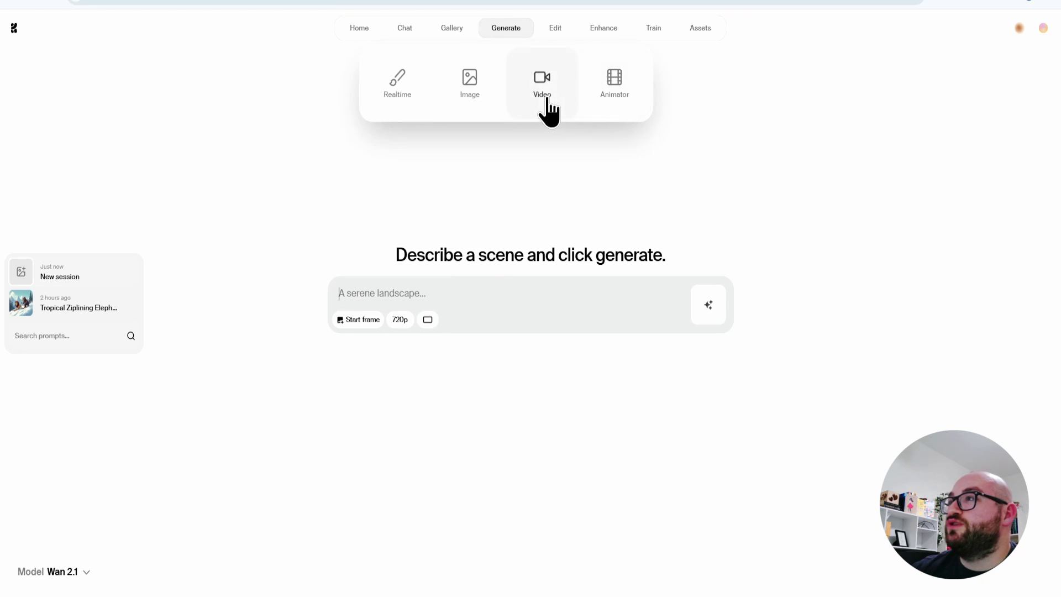
pyautogui.click(643, 30)
pyautogui.moveTo(458, 50)
pyautogui.moveTo(505, 34)
pyautogui.click(537, 83)
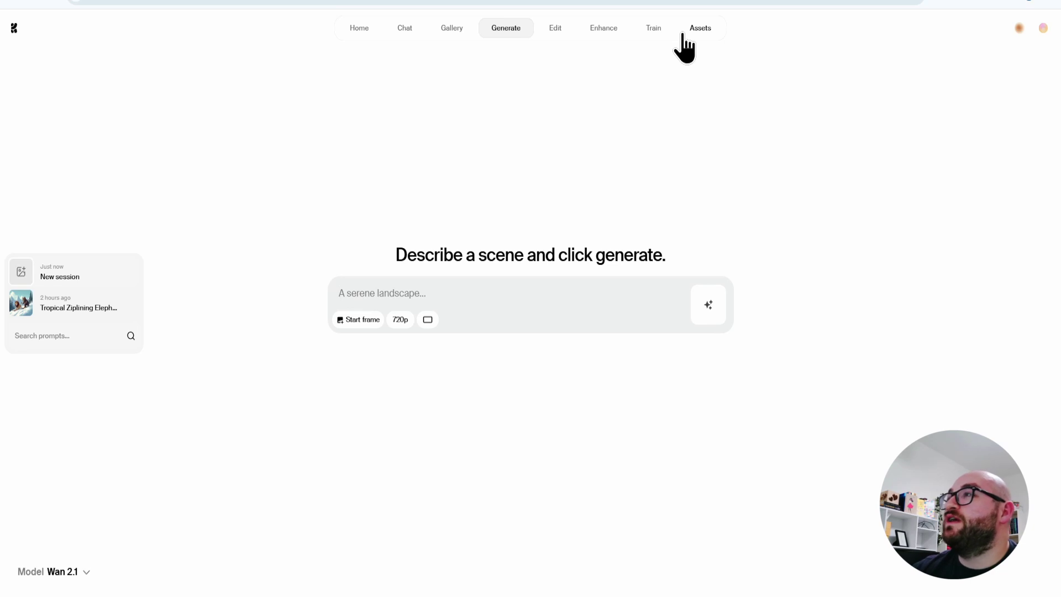
# Step: Scroll through all previously generated assets, then return to the video generation page
pyautogui.click(684, 34)
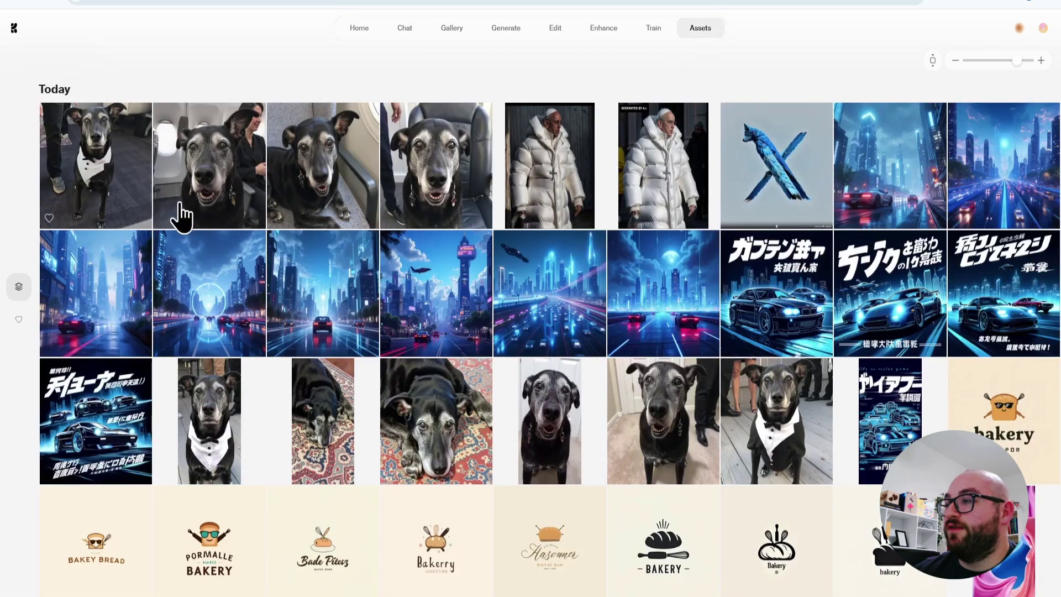
pyautogui.scroll(-5, 645, 387)
pyautogui.scroll(3, 610, 342)
pyautogui.scroll(-15, 711, 256)
pyautogui.scroll(10, 721, 237)
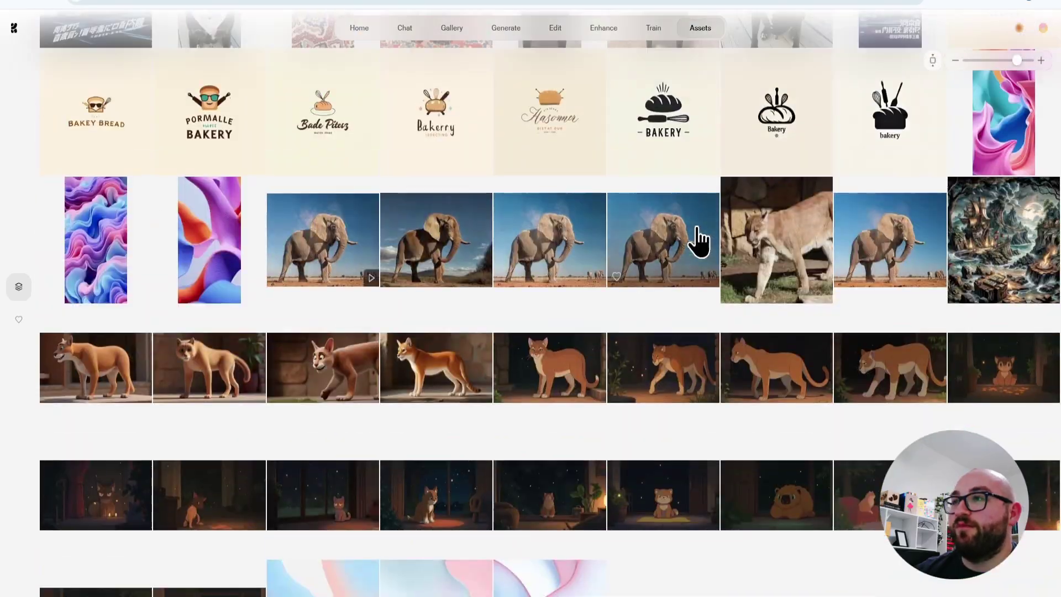
pyautogui.scroll(8, 699, 238)
pyautogui.moveTo(506, 39)
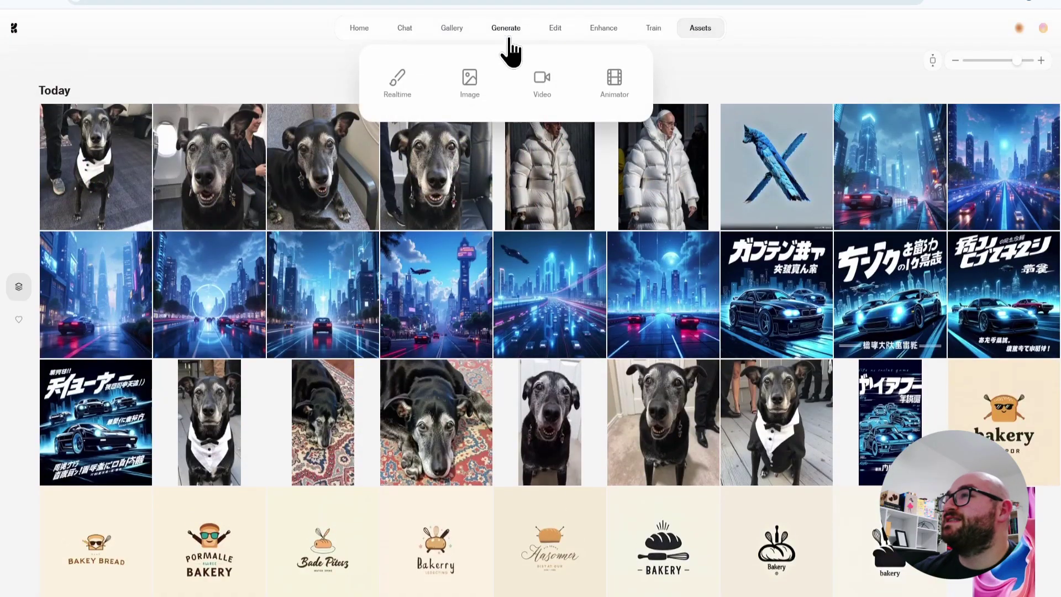
pyautogui.click(549, 89)
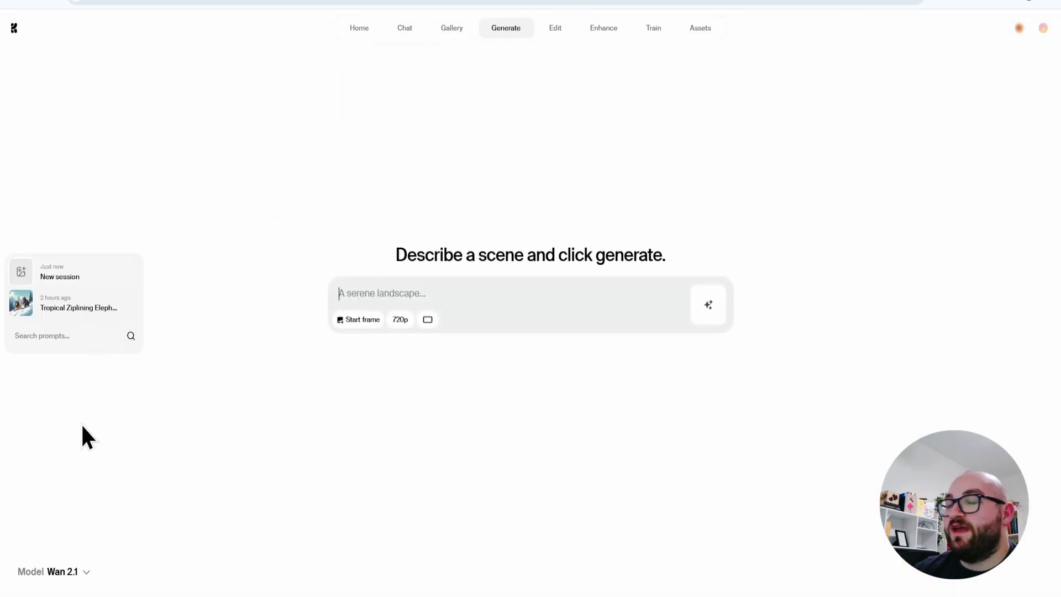
# Step: Browse the list of available video models, keeping Wan 2.1 as the selected model
pyautogui.click(75, 575)
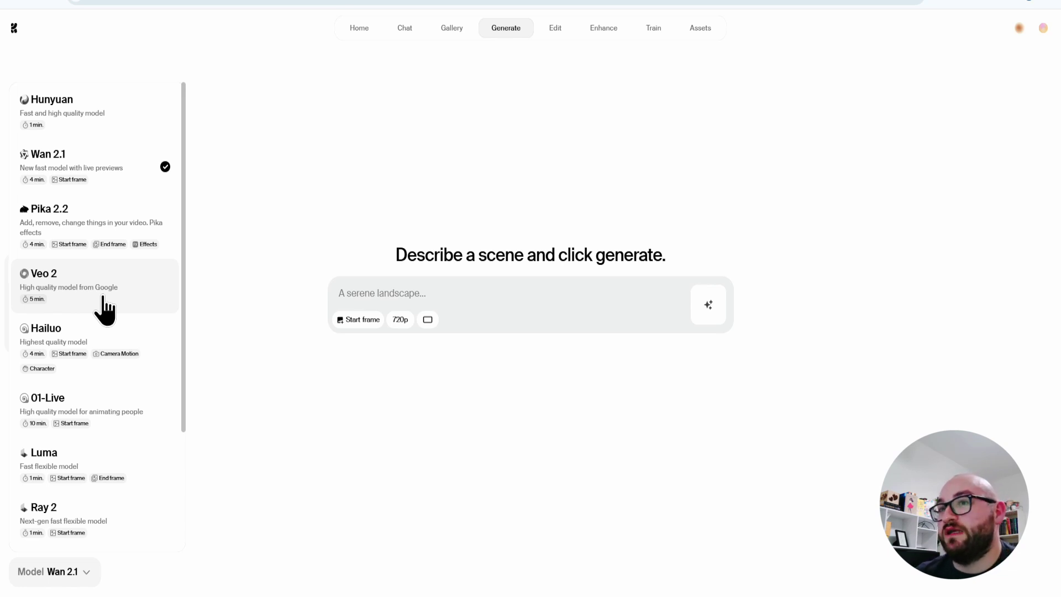
pyautogui.scroll(-3, 85, 372)
pyautogui.scroll(-1, 89, 459)
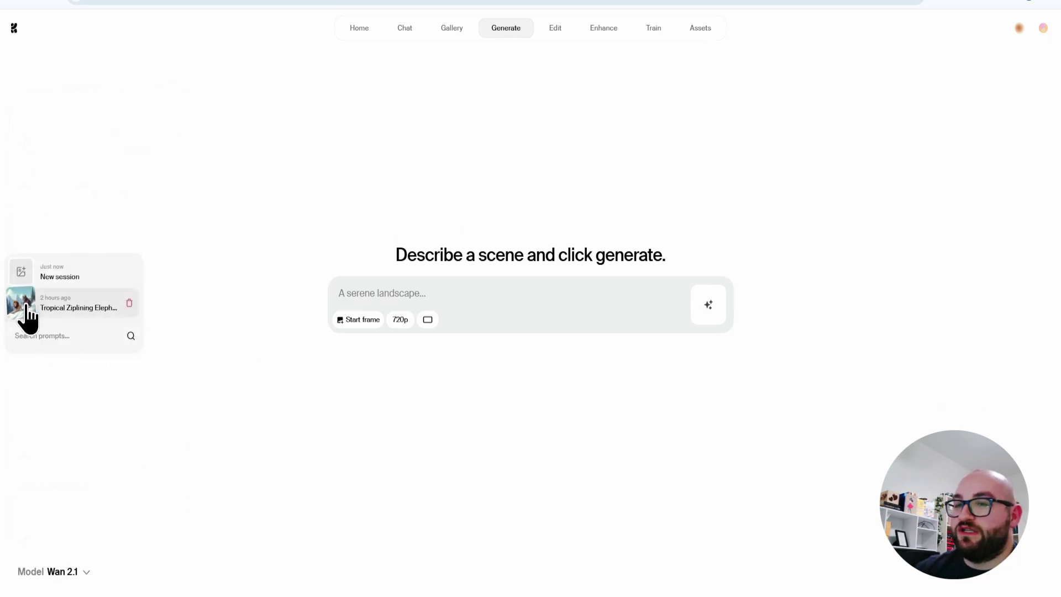
pyautogui.moveTo(78, 571)
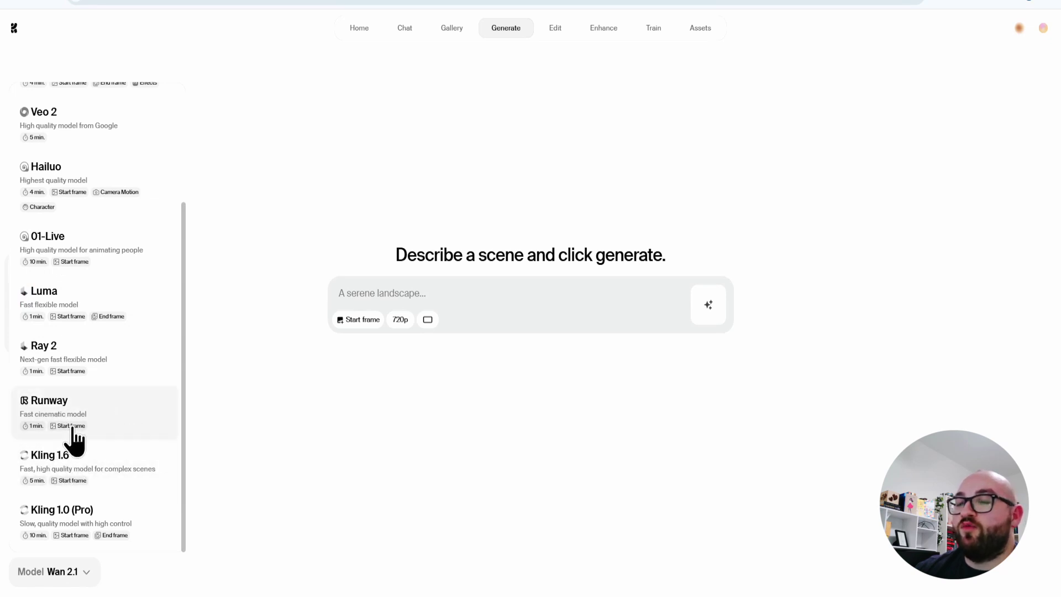
pyautogui.scroll(3, 98, 426)
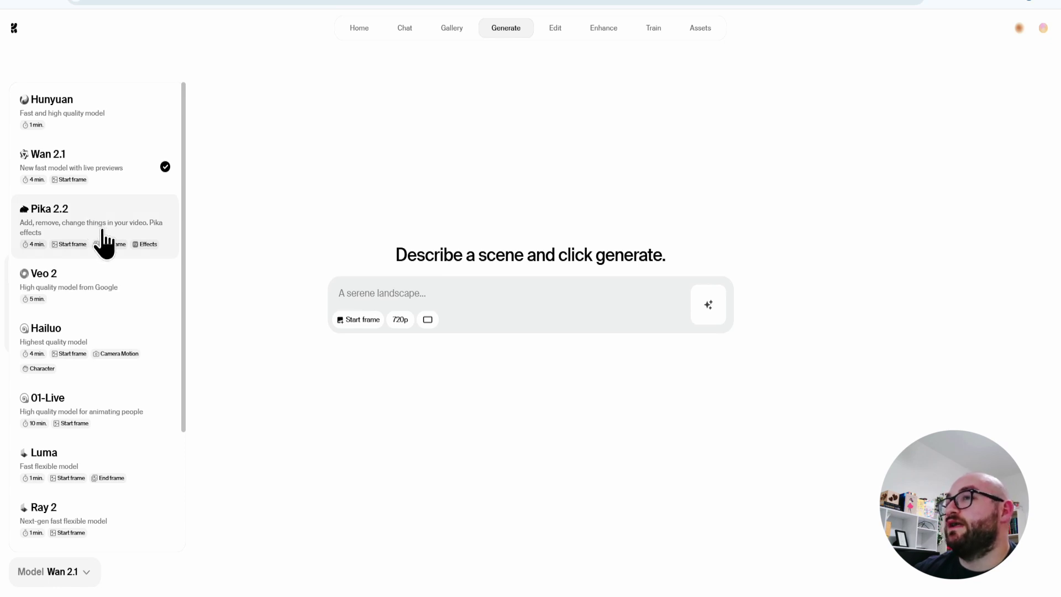
pyautogui.moveTo(28, 327)
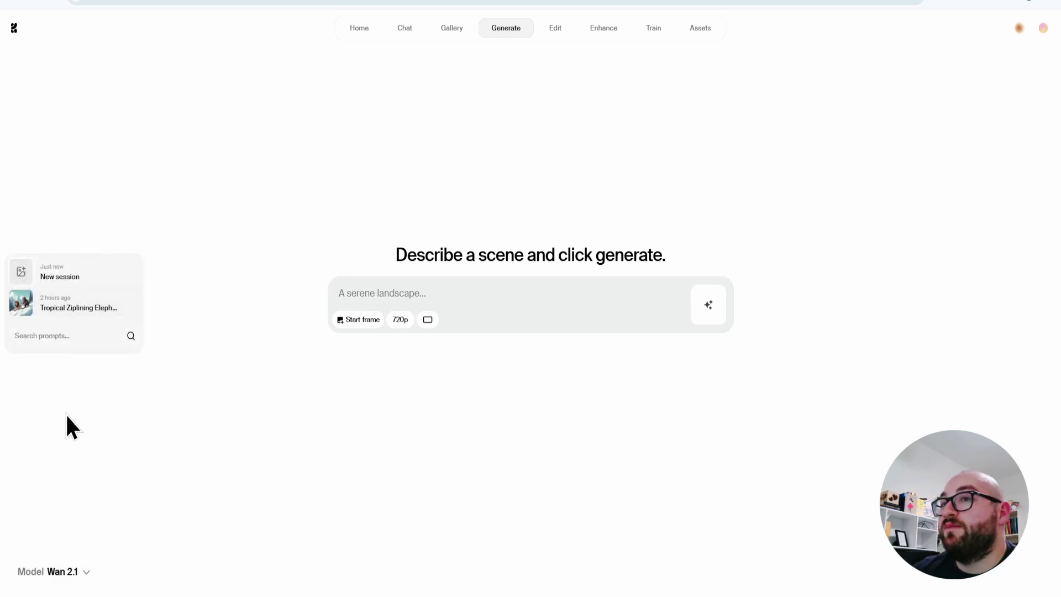
pyautogui.click(69, 311)
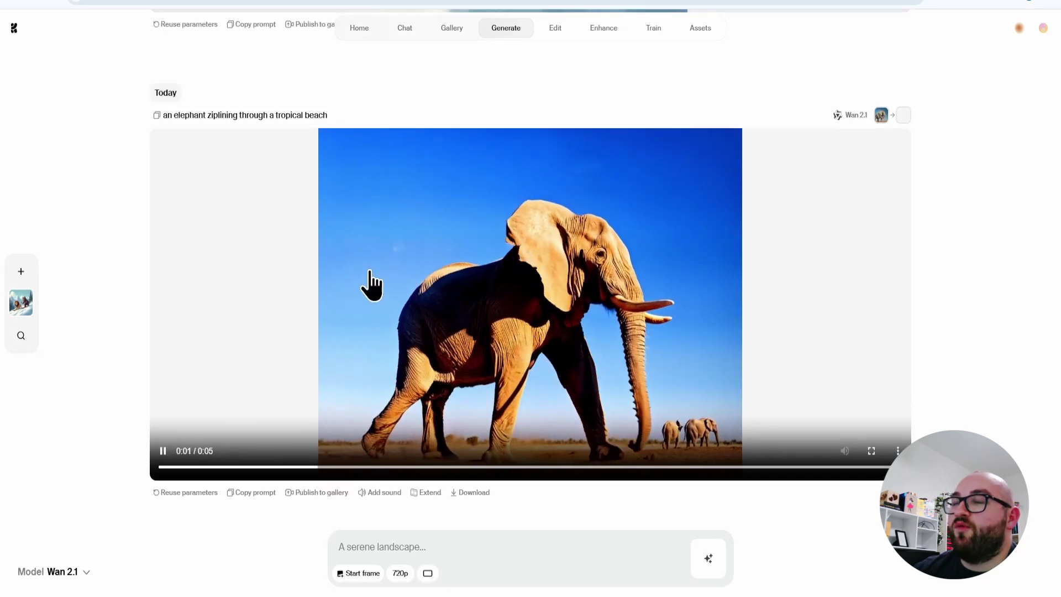
pyautogui.scroll(8, 364, 283)
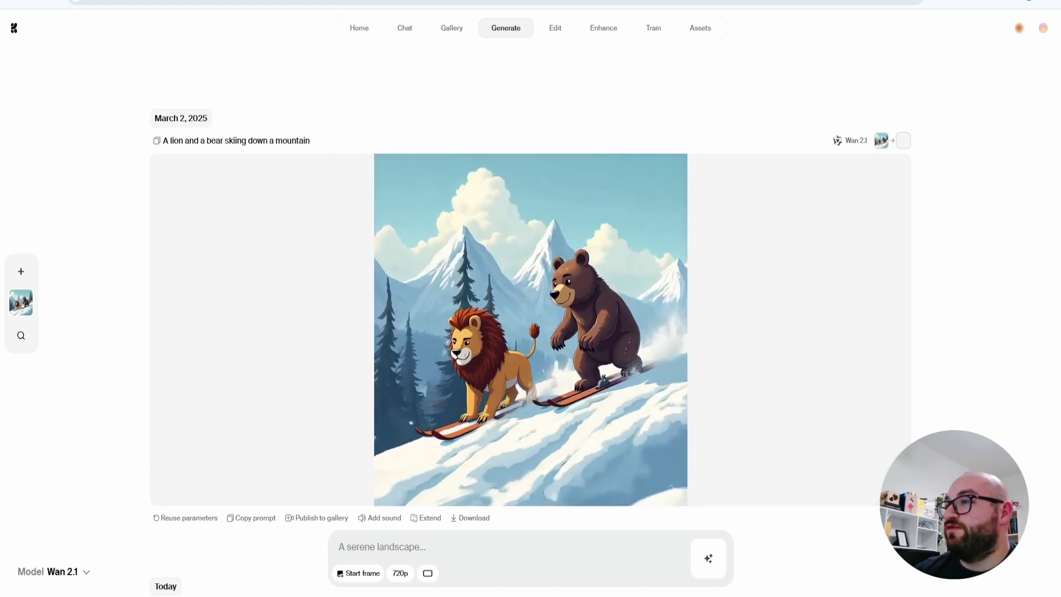
pyautogui.scroll(-9, 310, 260)
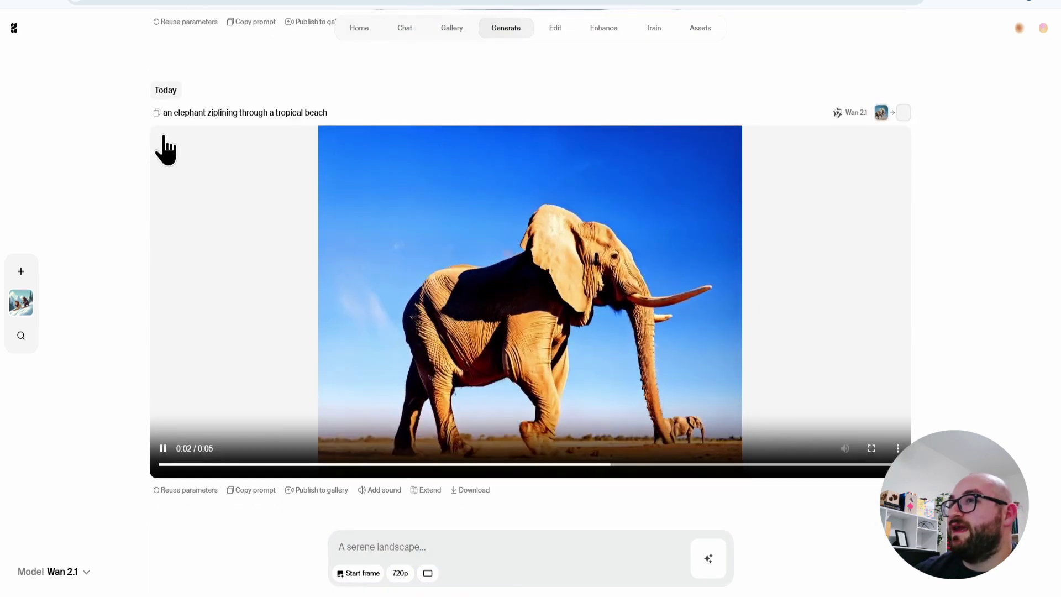
pyautogui.moveTo(327, 113); pyautogui.dragTo(161, 113)
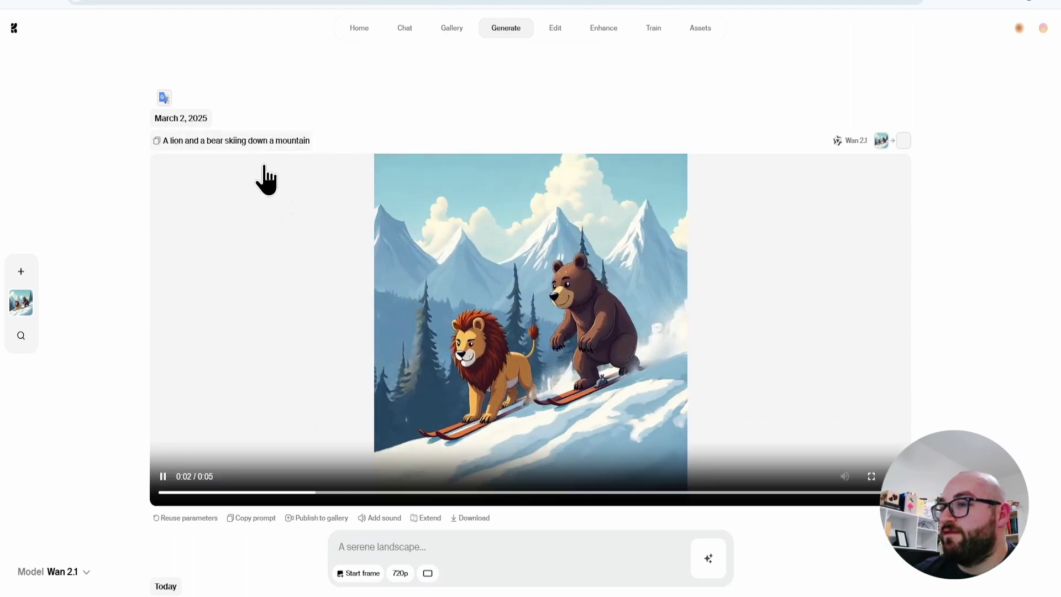
pyautogui.click(372, 545)
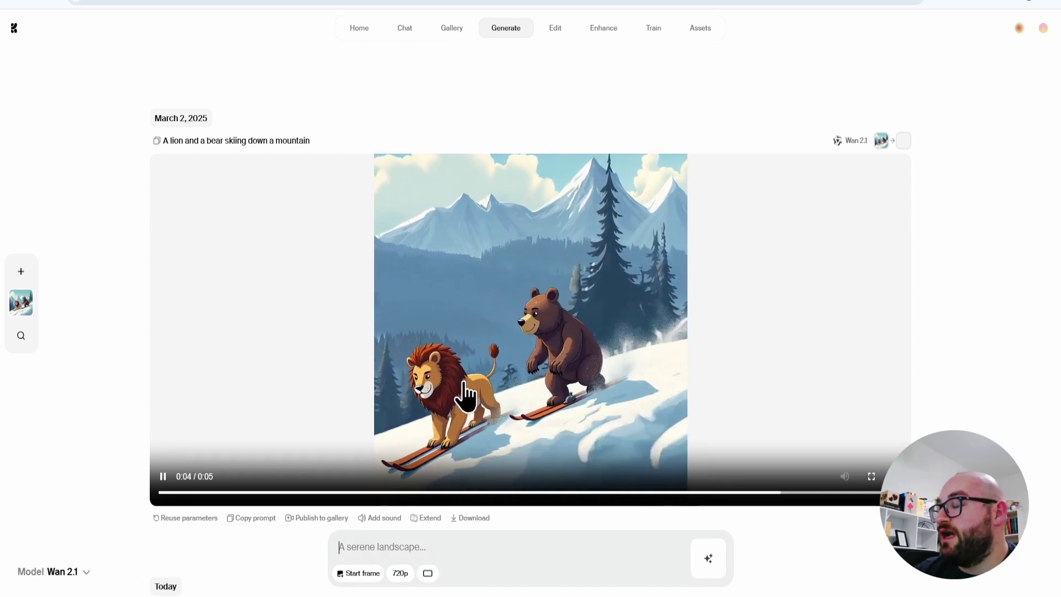
pyautogui.scroll(-8, 465, 394)
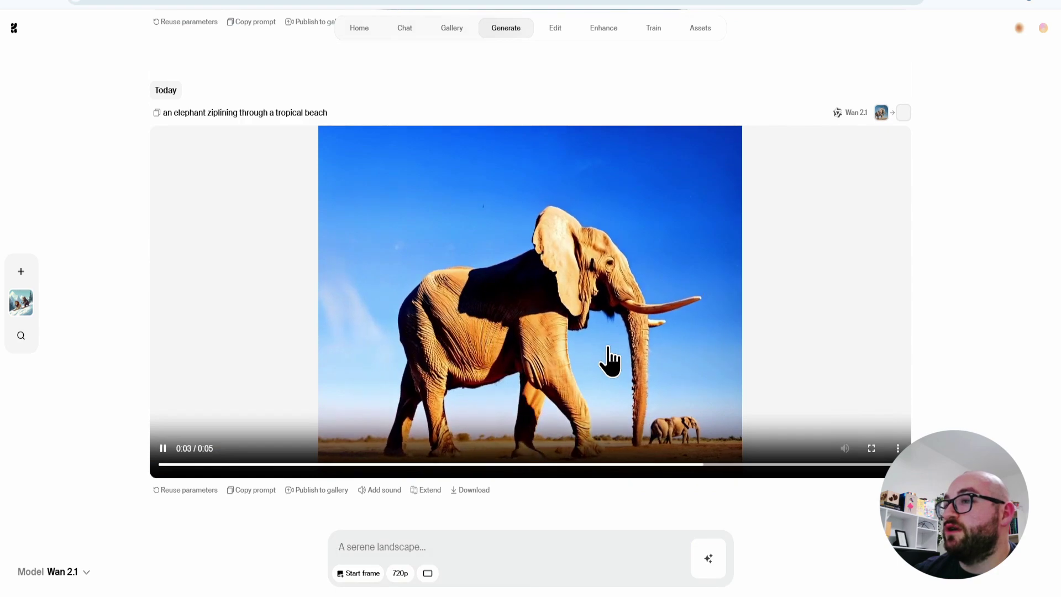
pyautogui.scroll(7, 604, 362)
pyautogui.scroll(1, 604, 362)
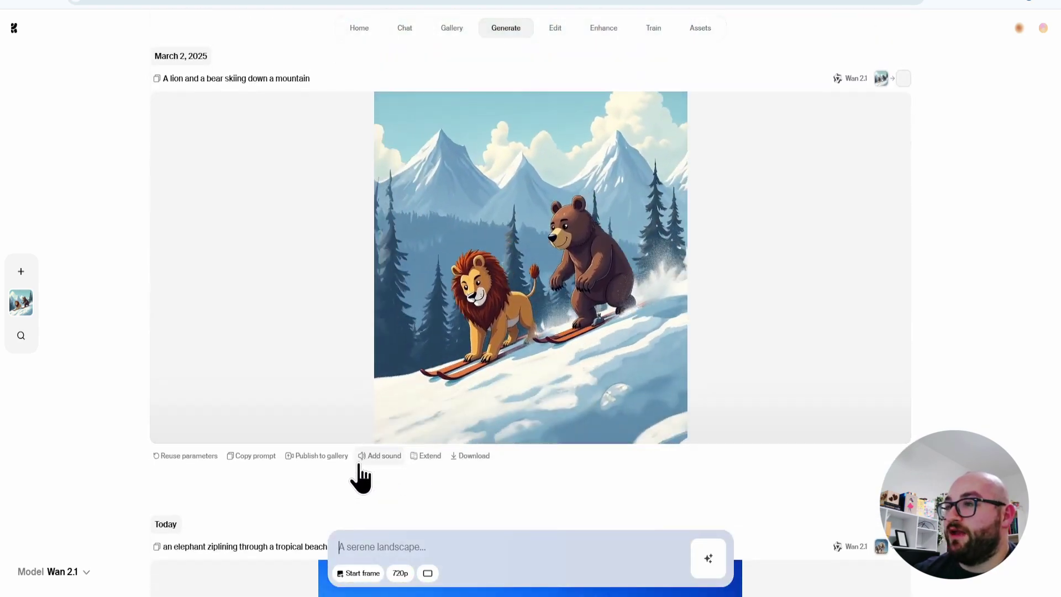
# Step: Add generated sound to the lion-and-bear skiing video and play it back
pyautogui.click(373, 459)
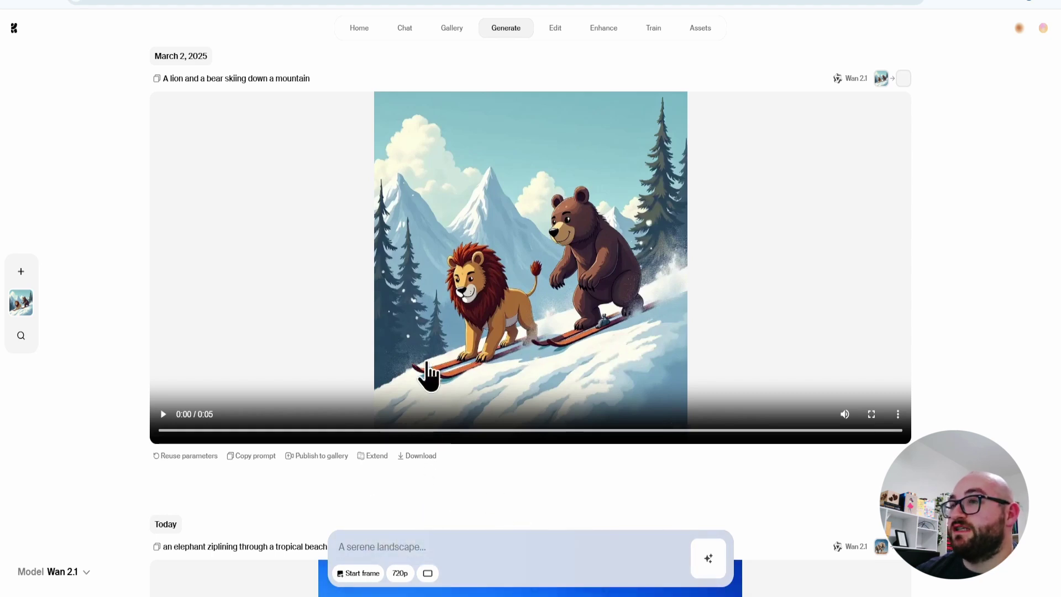
pyautogui.click(504, 342)
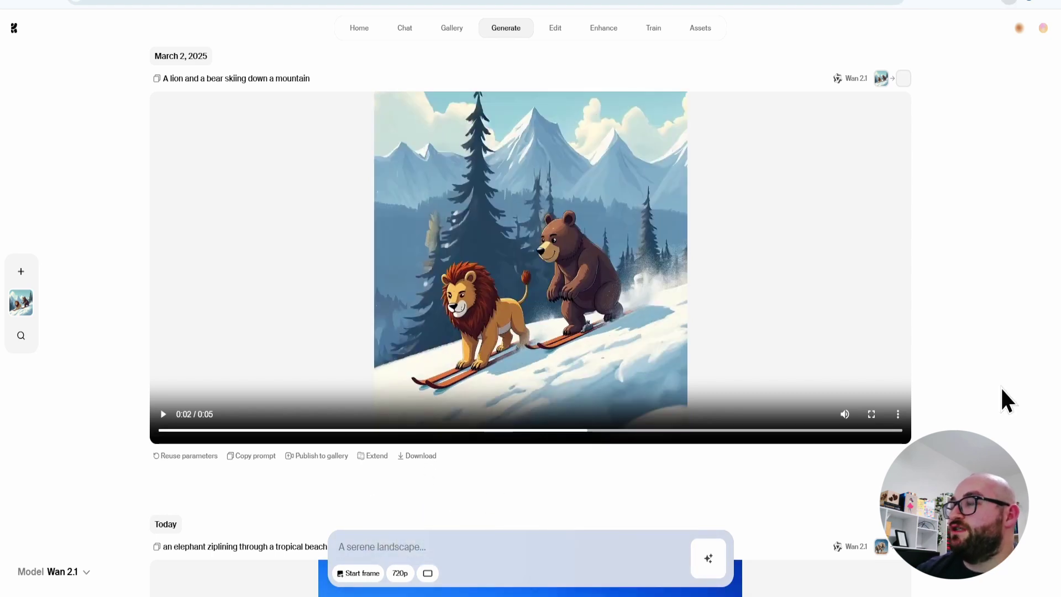